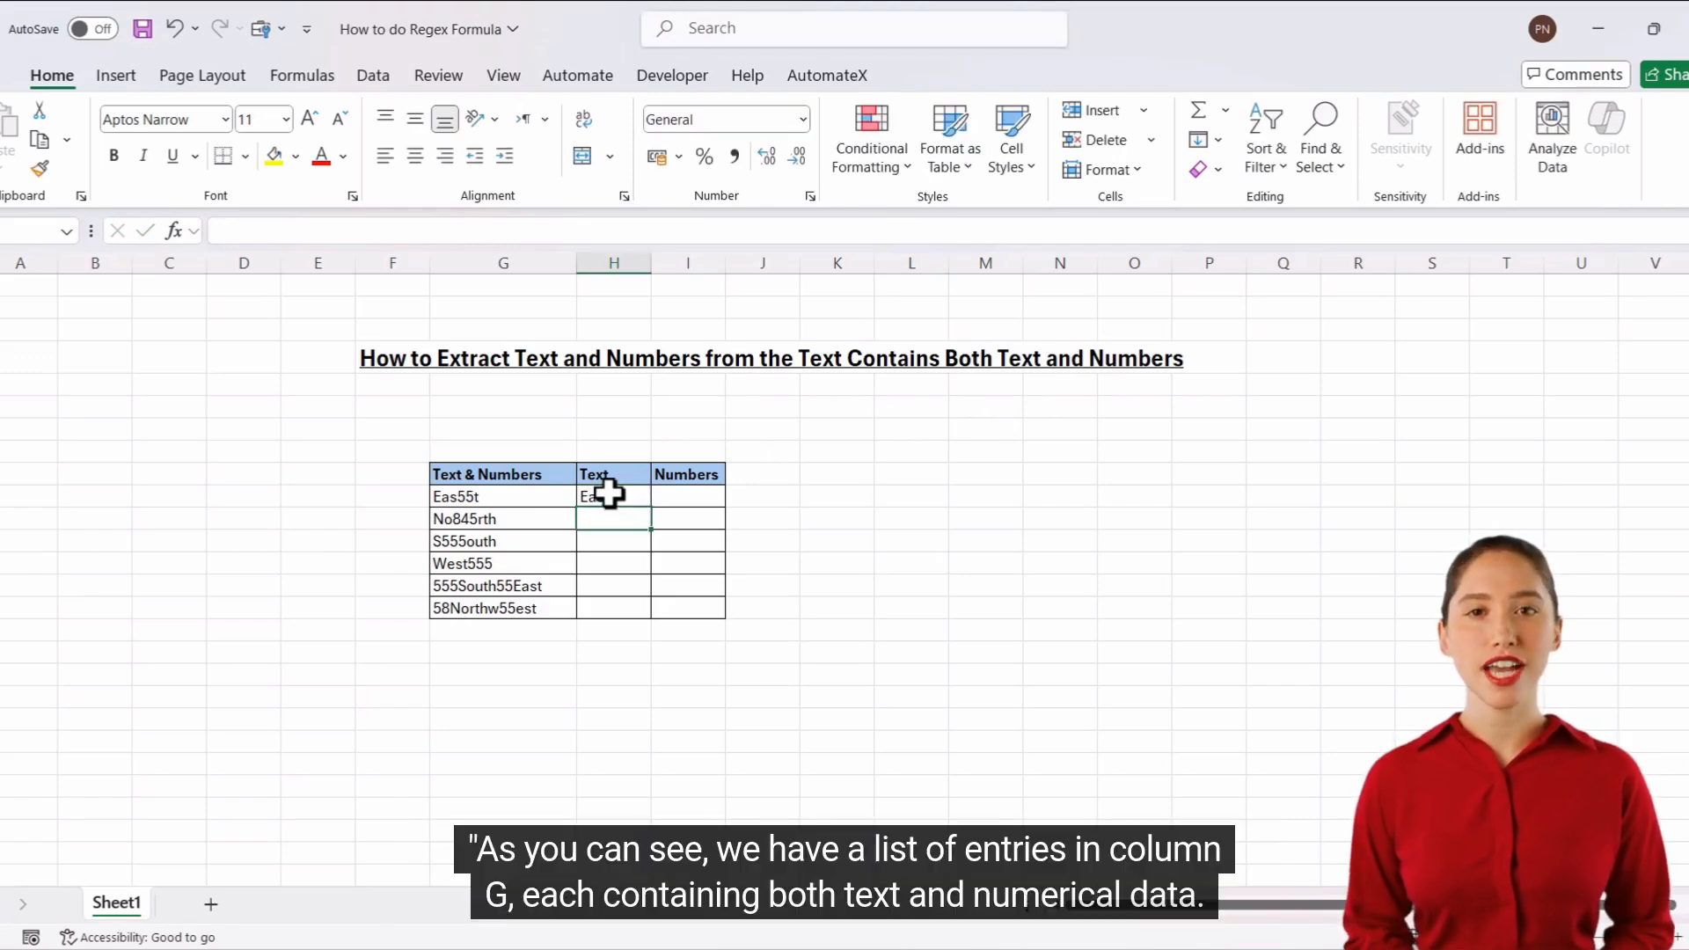
Enter 55 in the Numbers column beside the Eas55t entry.
key("Up")
key("Right")
type("55")
key("Return")
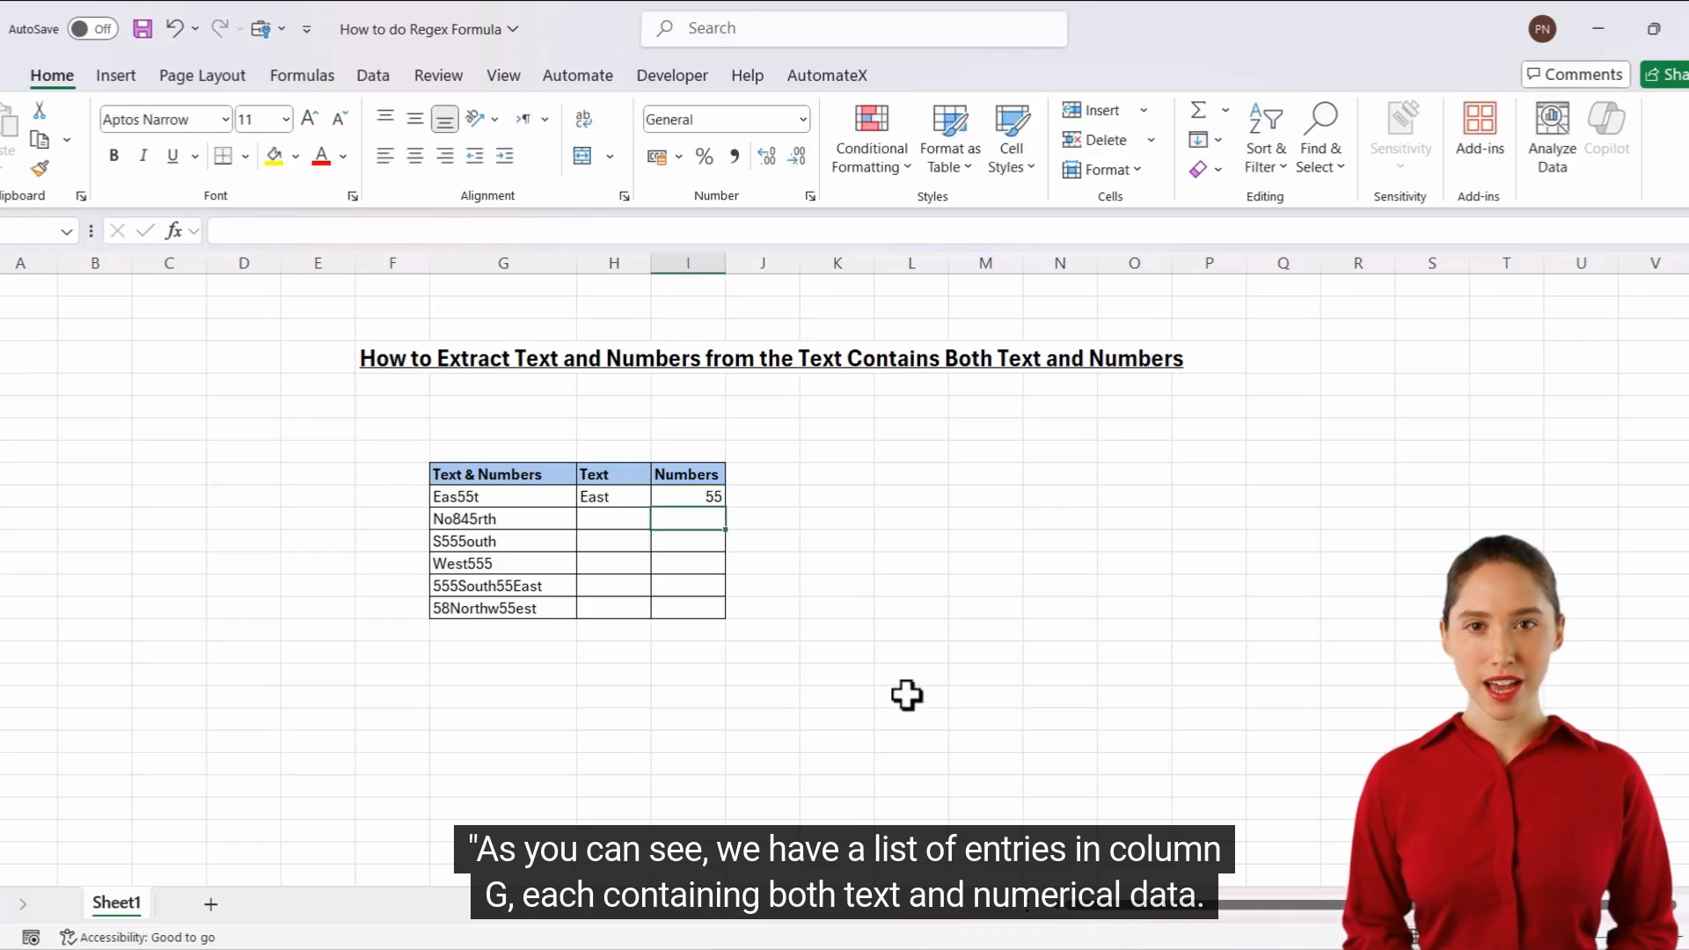
Clear the manually entered number beside the Eas55t entry.
key("Up")
key("Left")
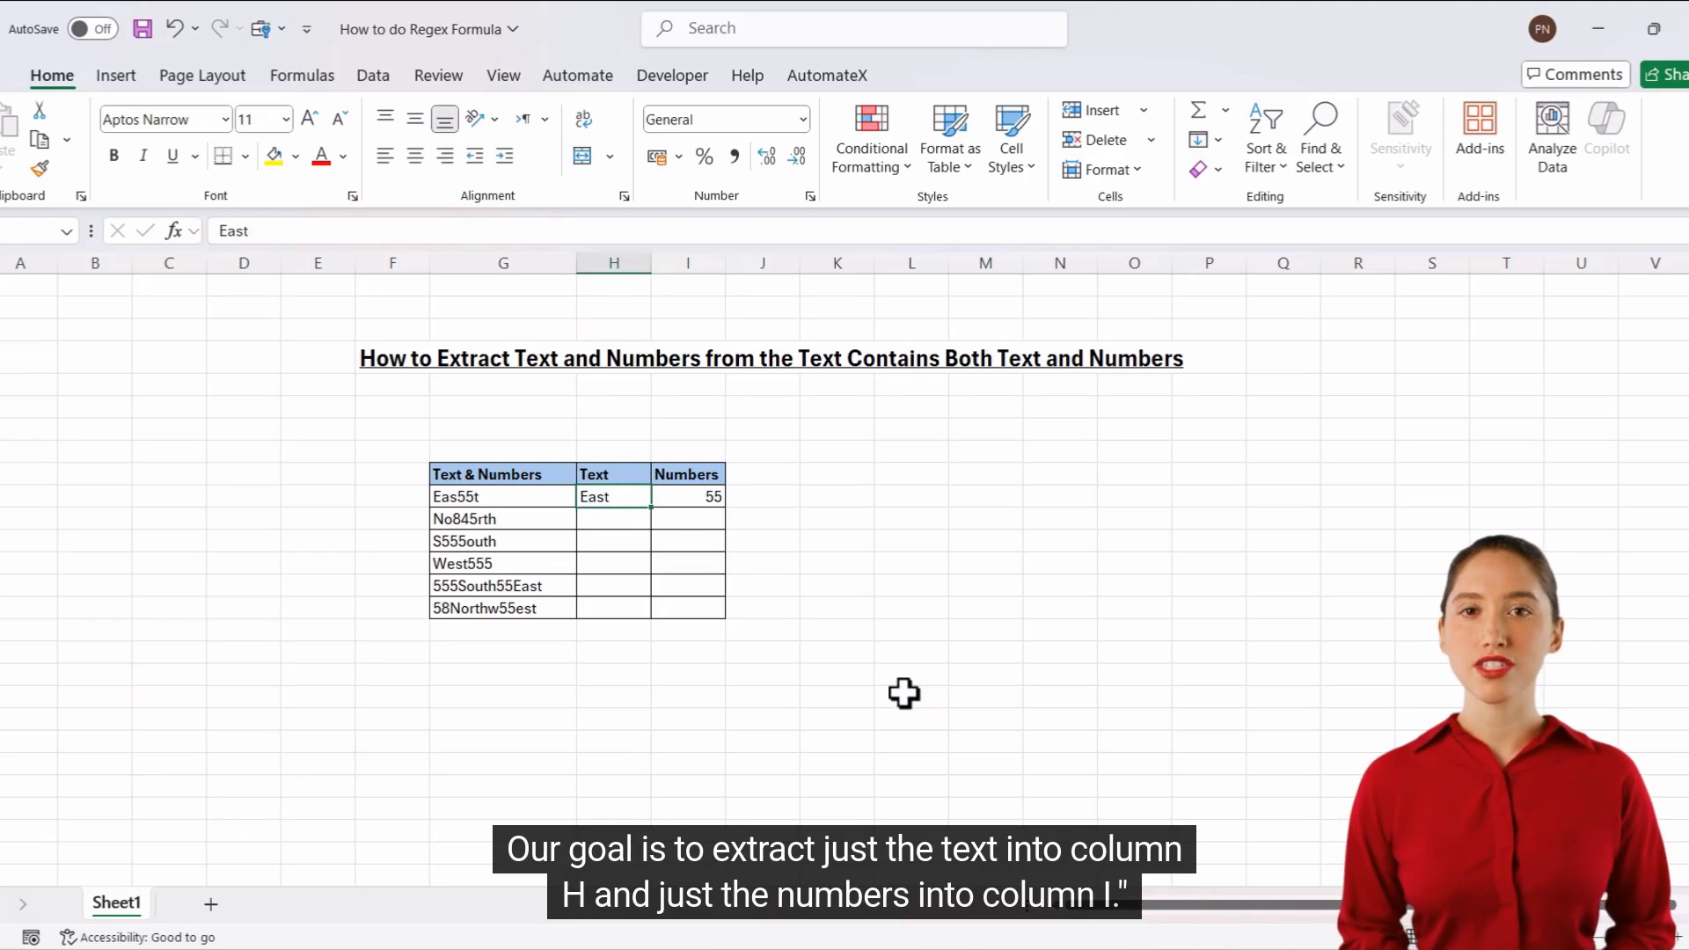
type("=")
key("Escape")
key("Right")
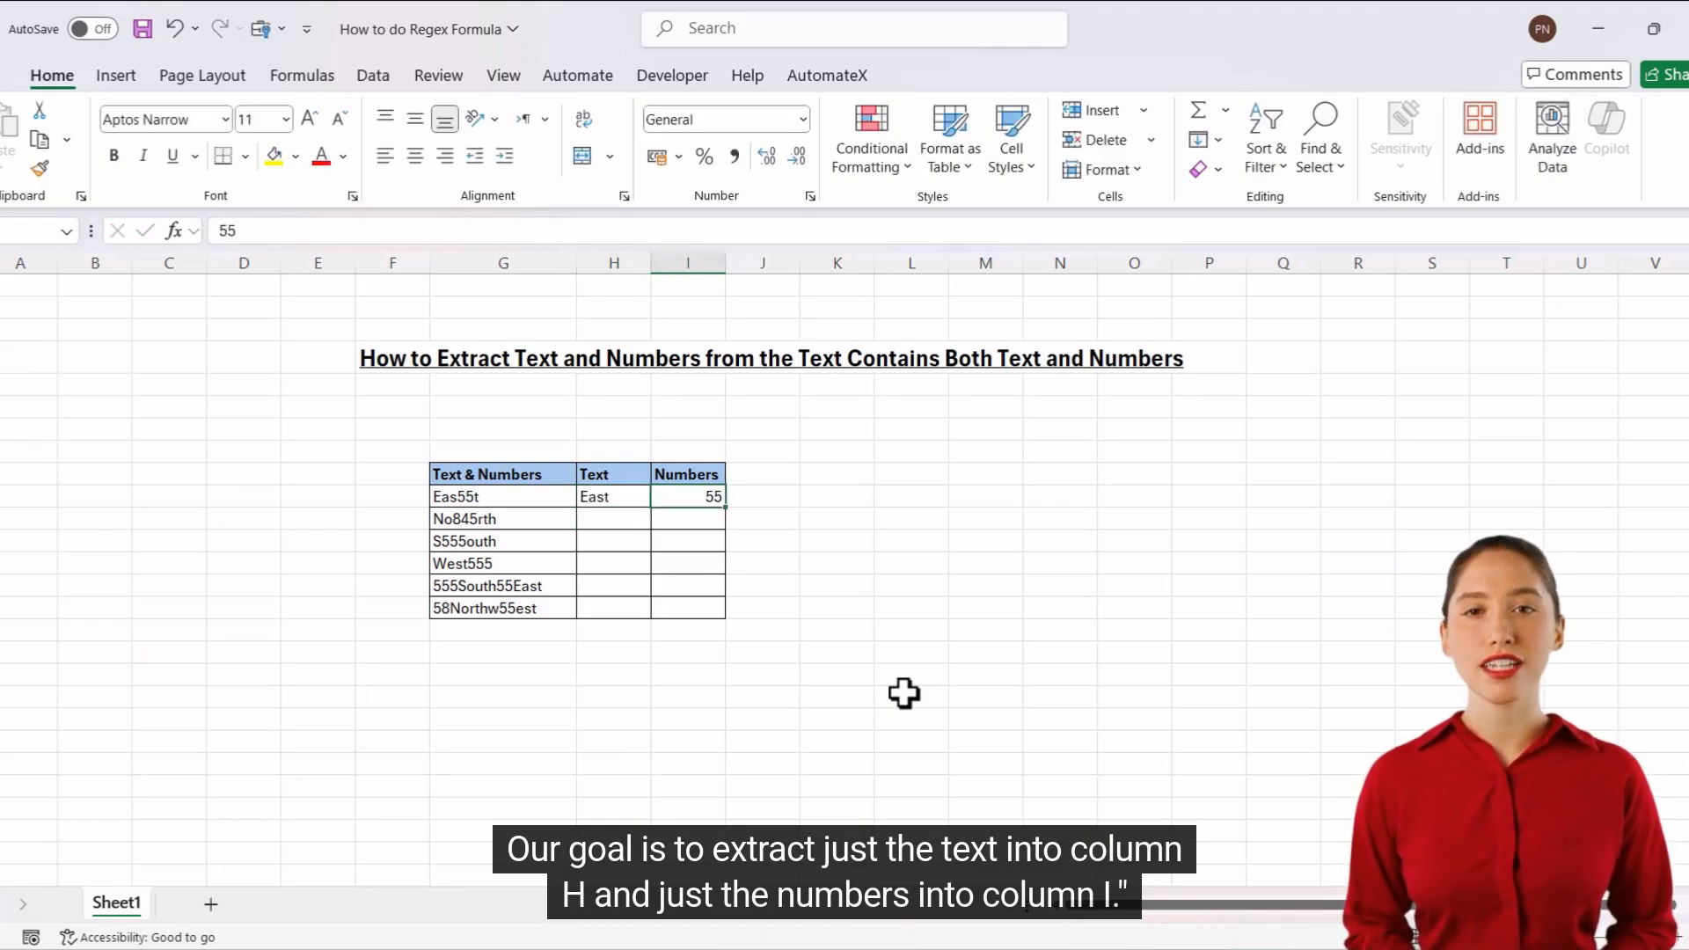
key("Delete")
Begin a REGEXEXTRACT formula in the first Text cell, H10, with G10 as its text argument.
key("Left")
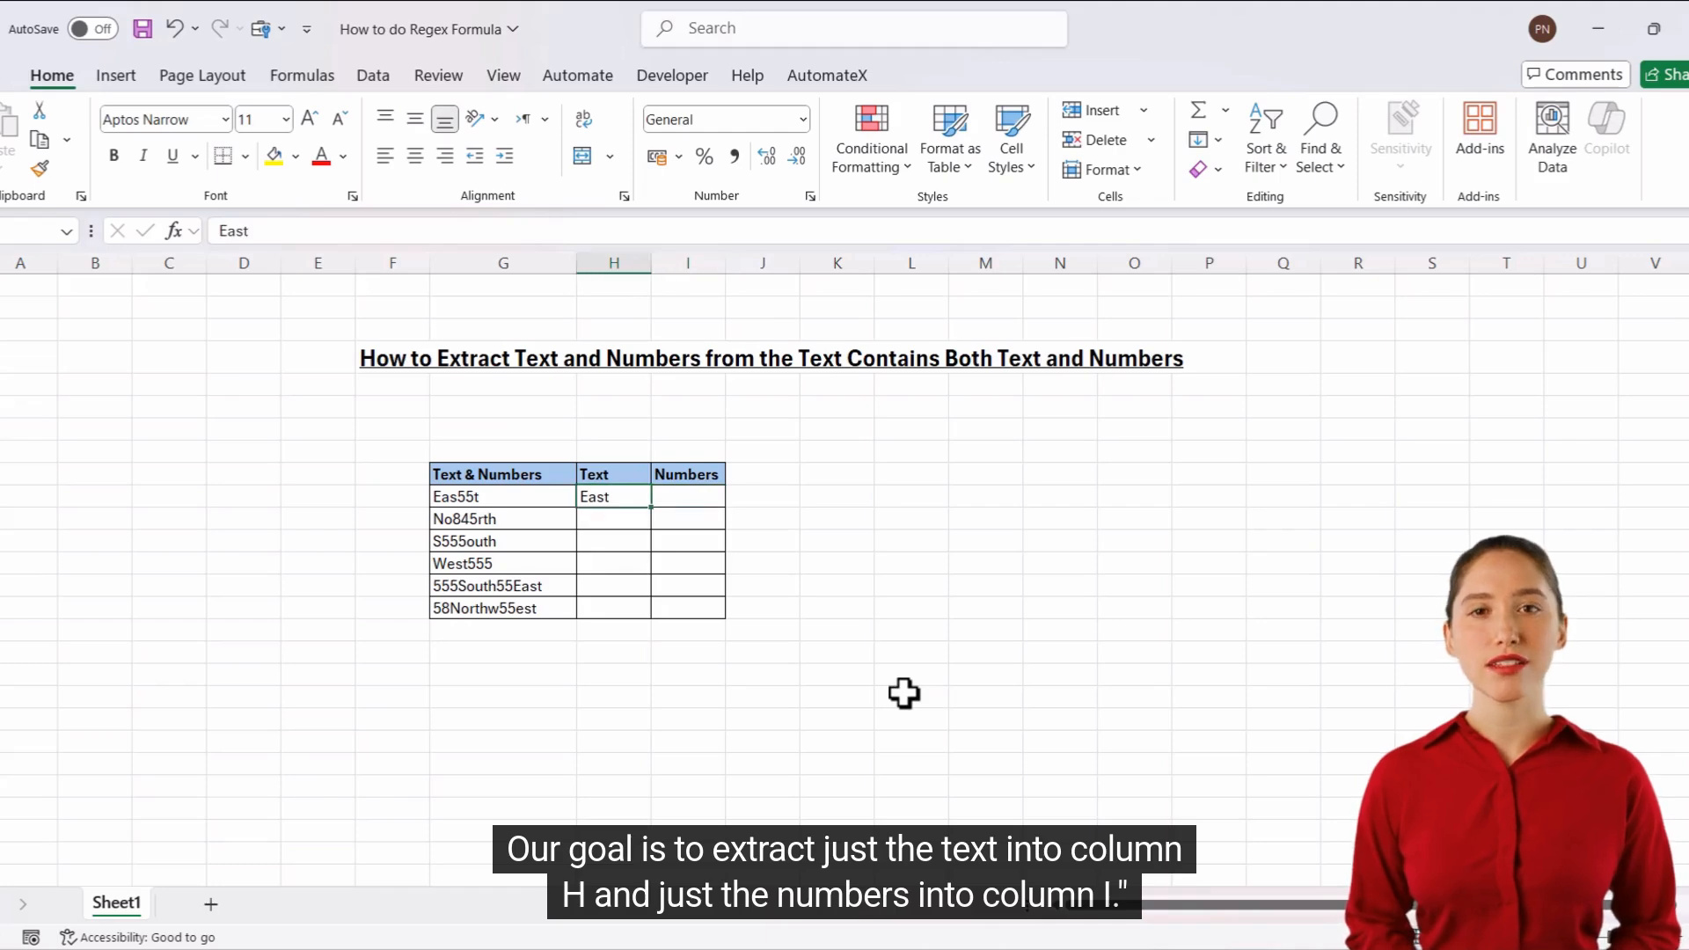
type("=R")
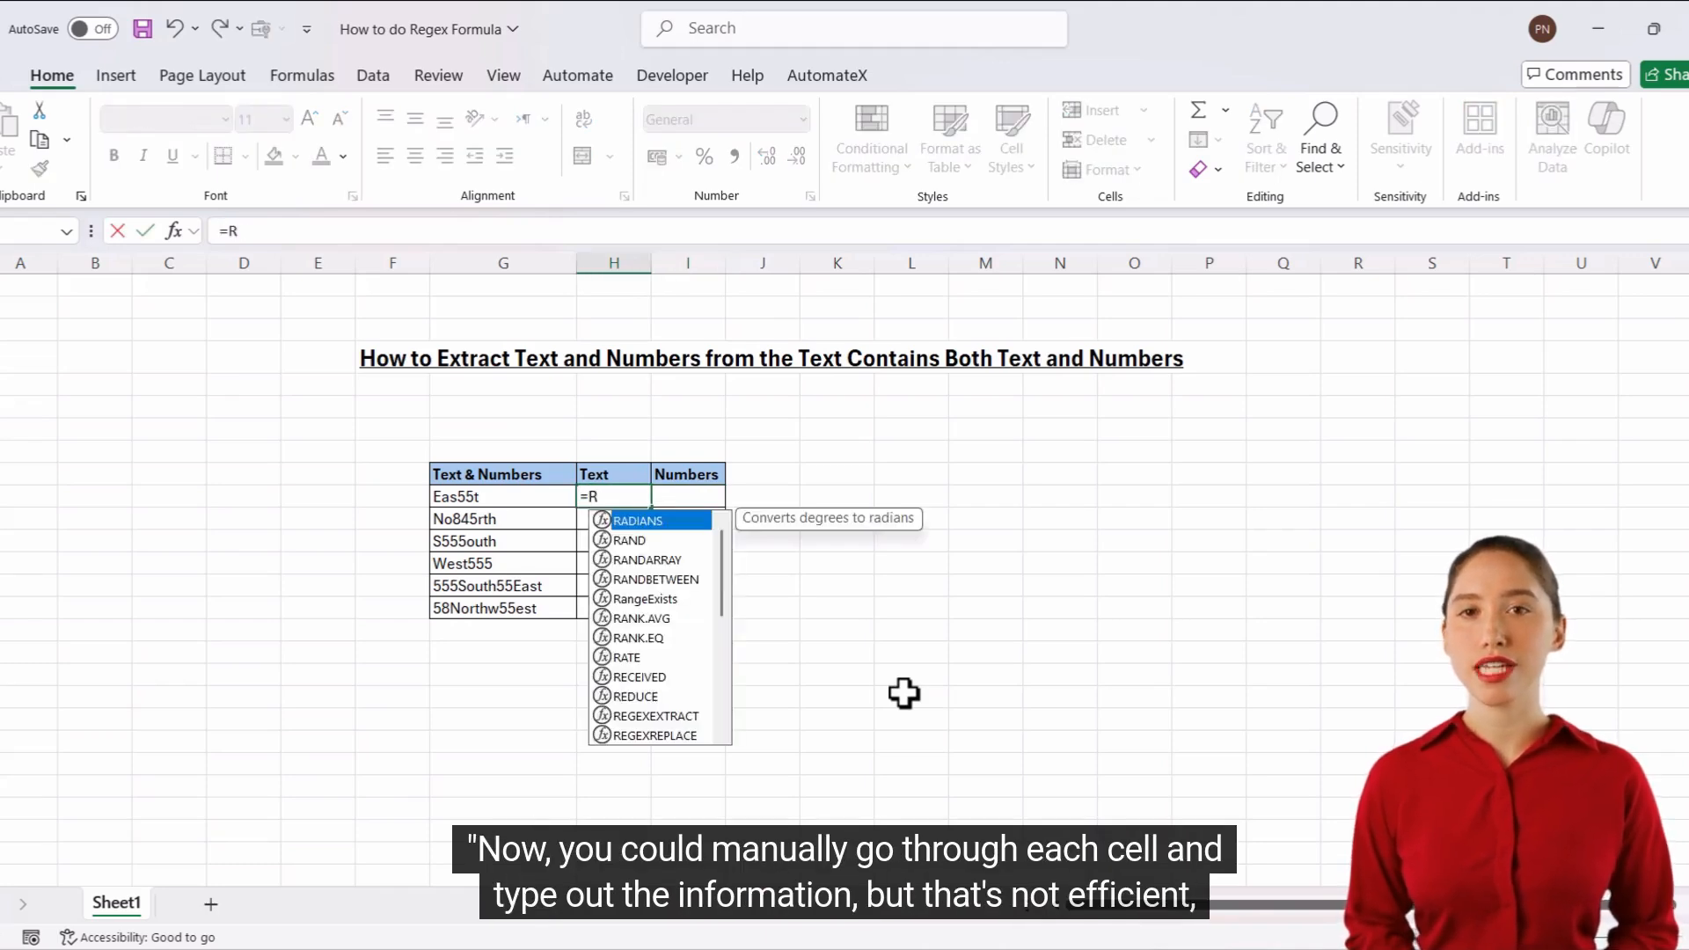
type("EG")
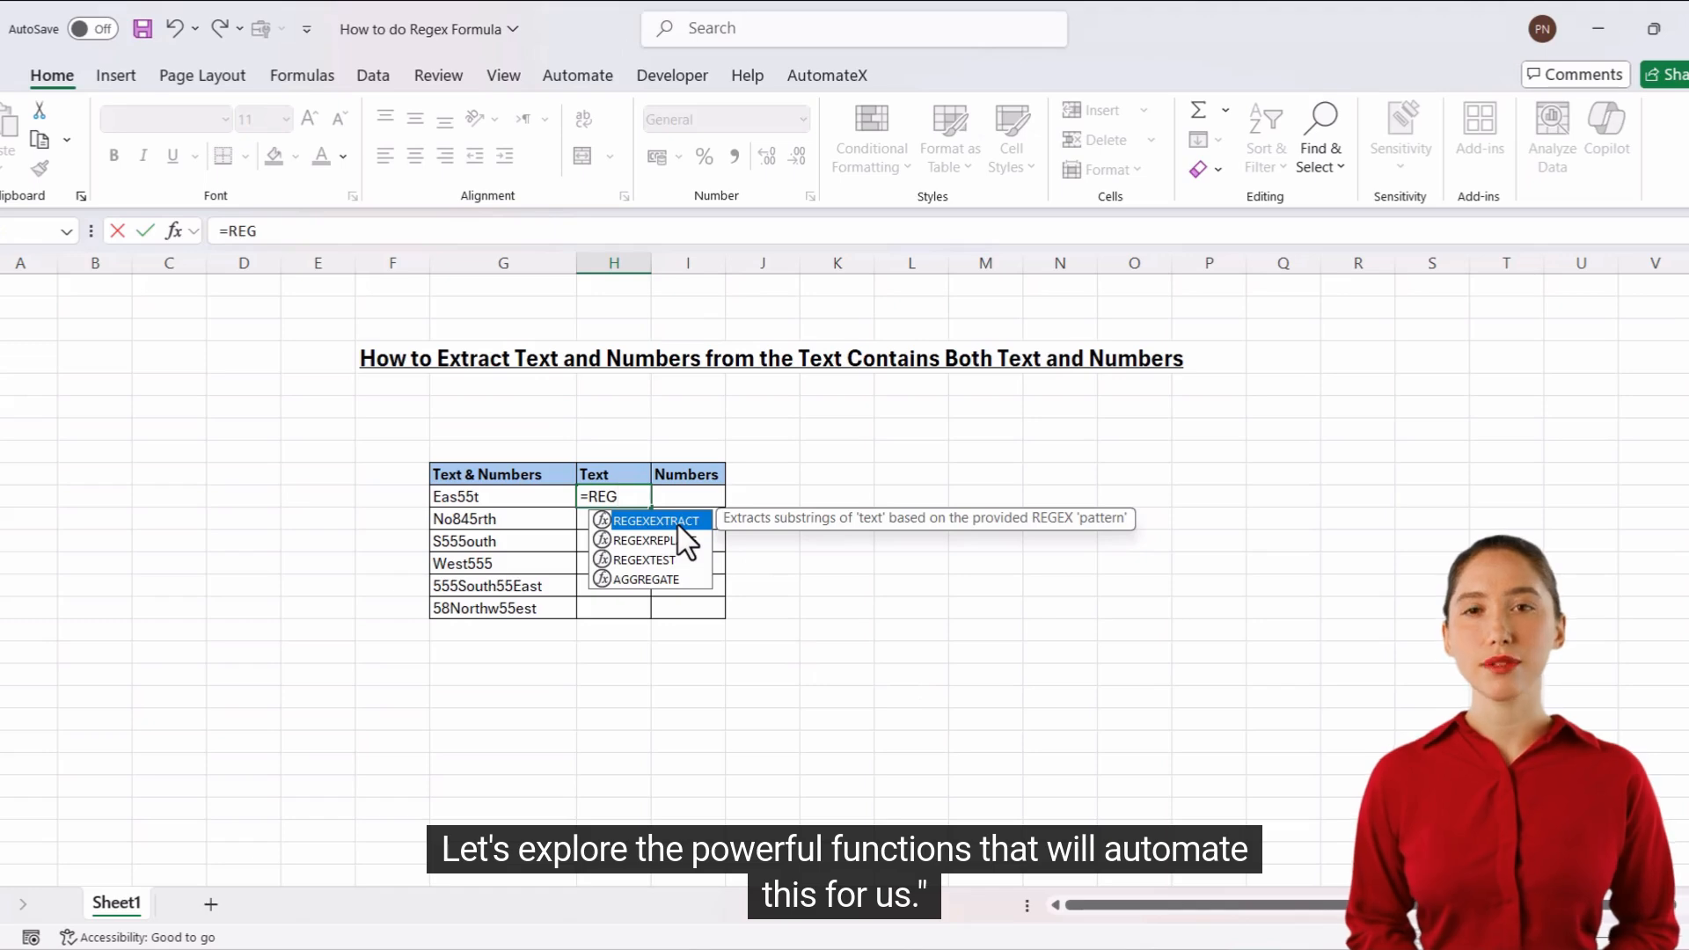
key("Tab")
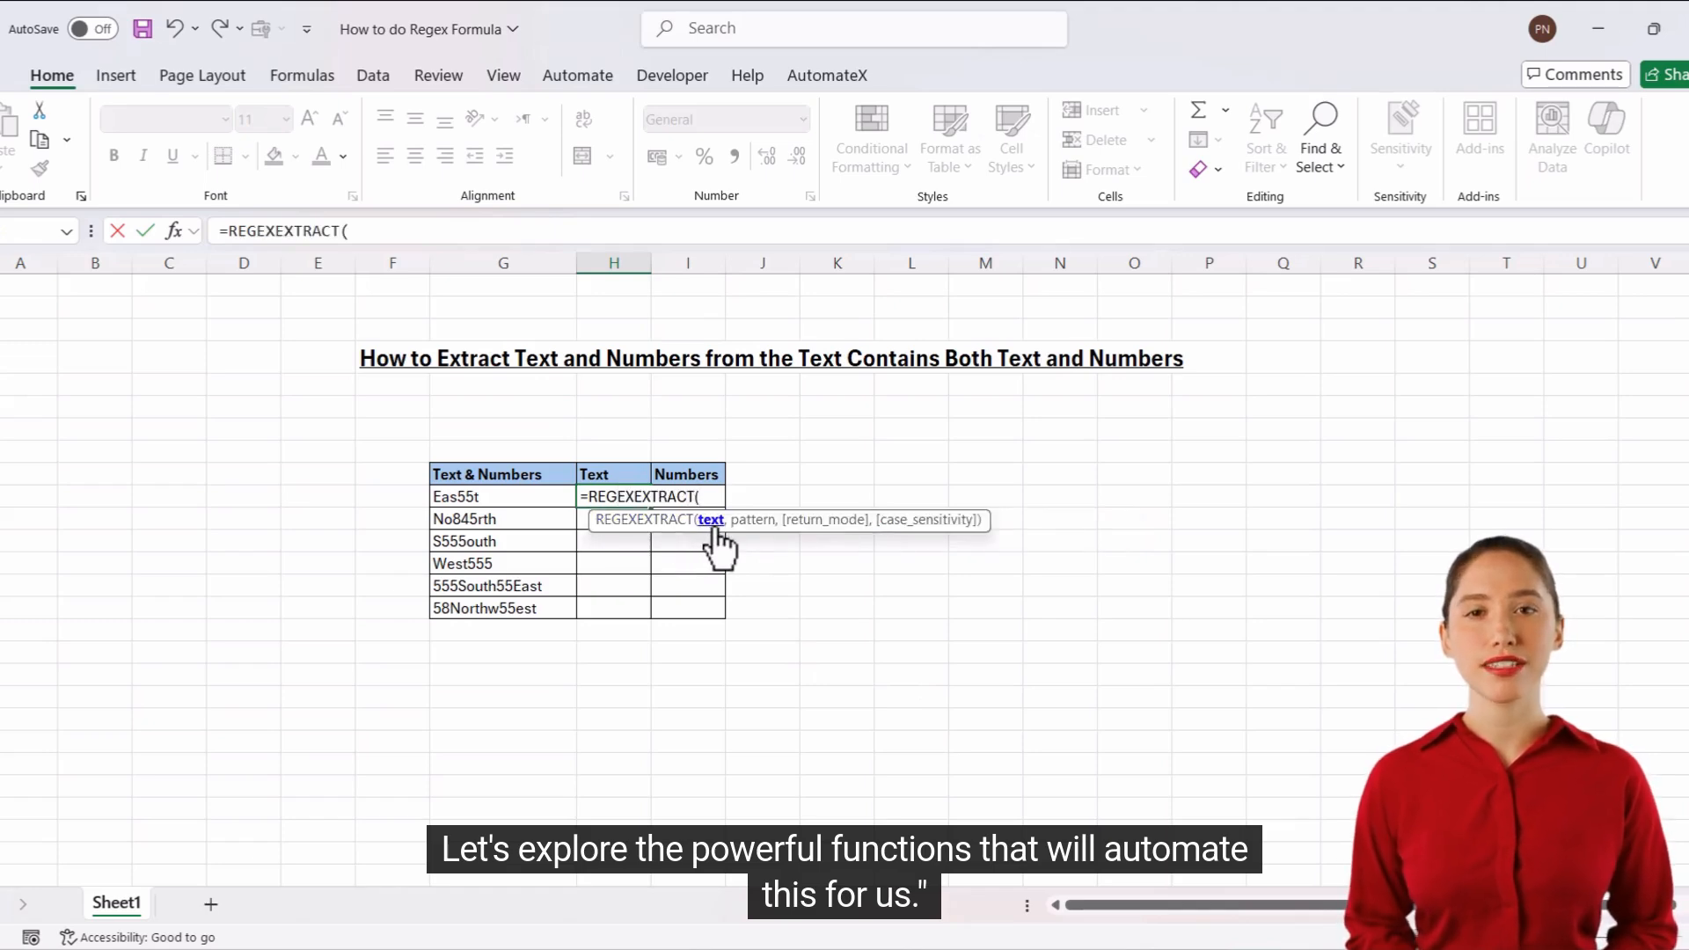
left_click(511, 493)
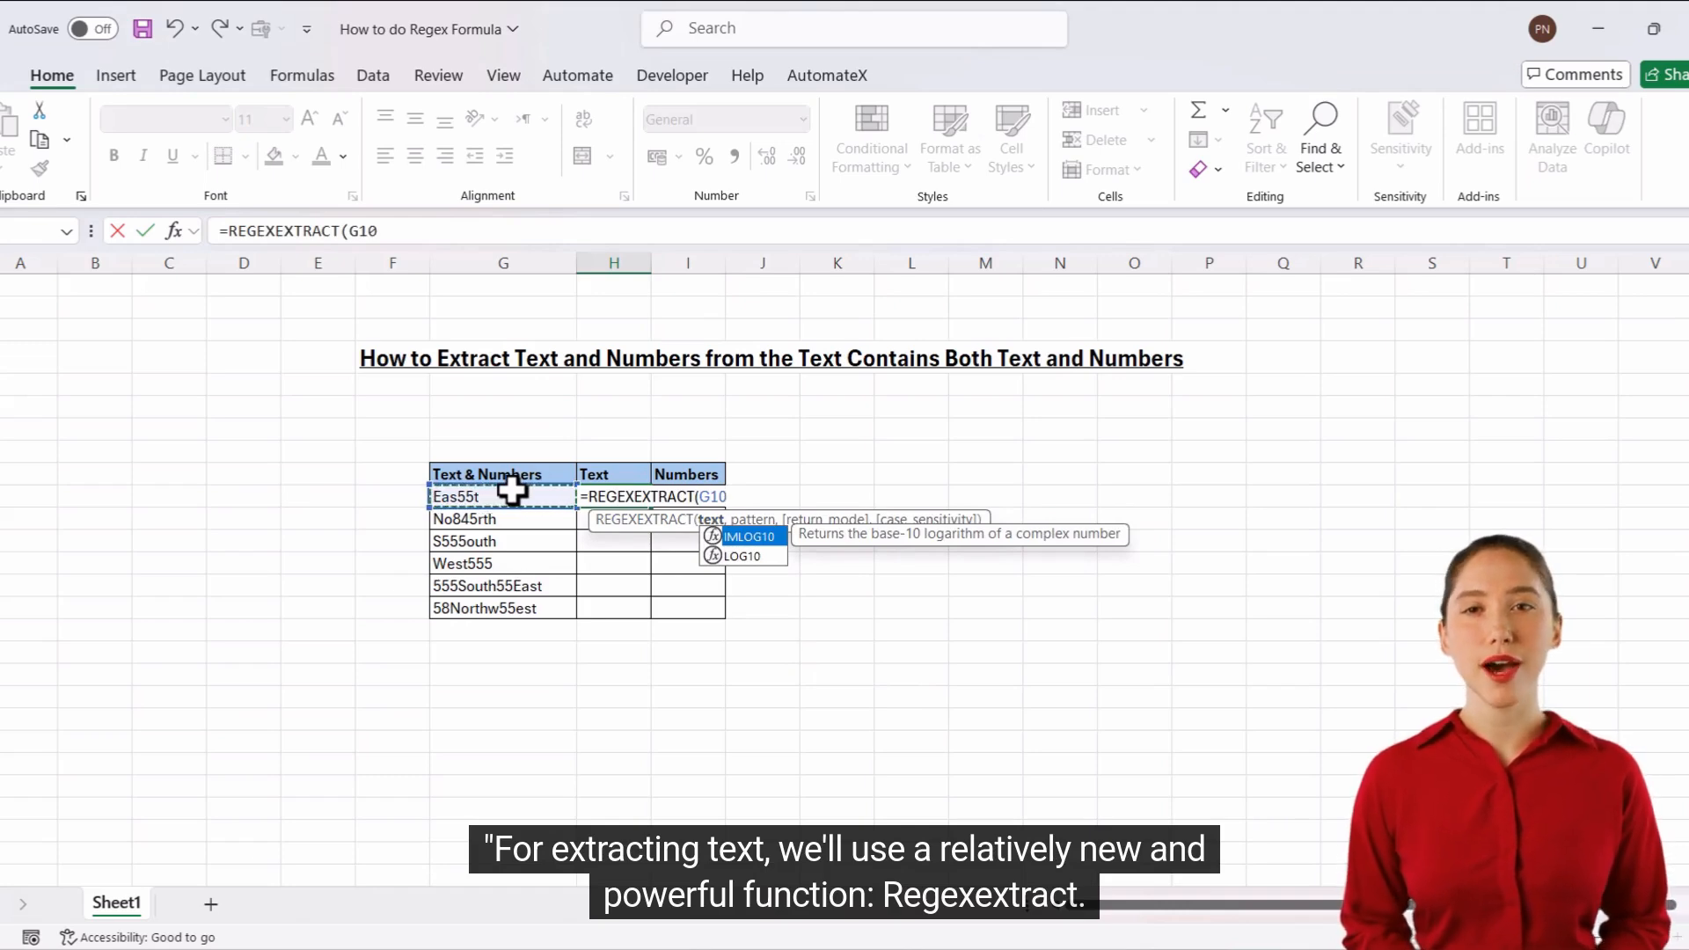
type(",")
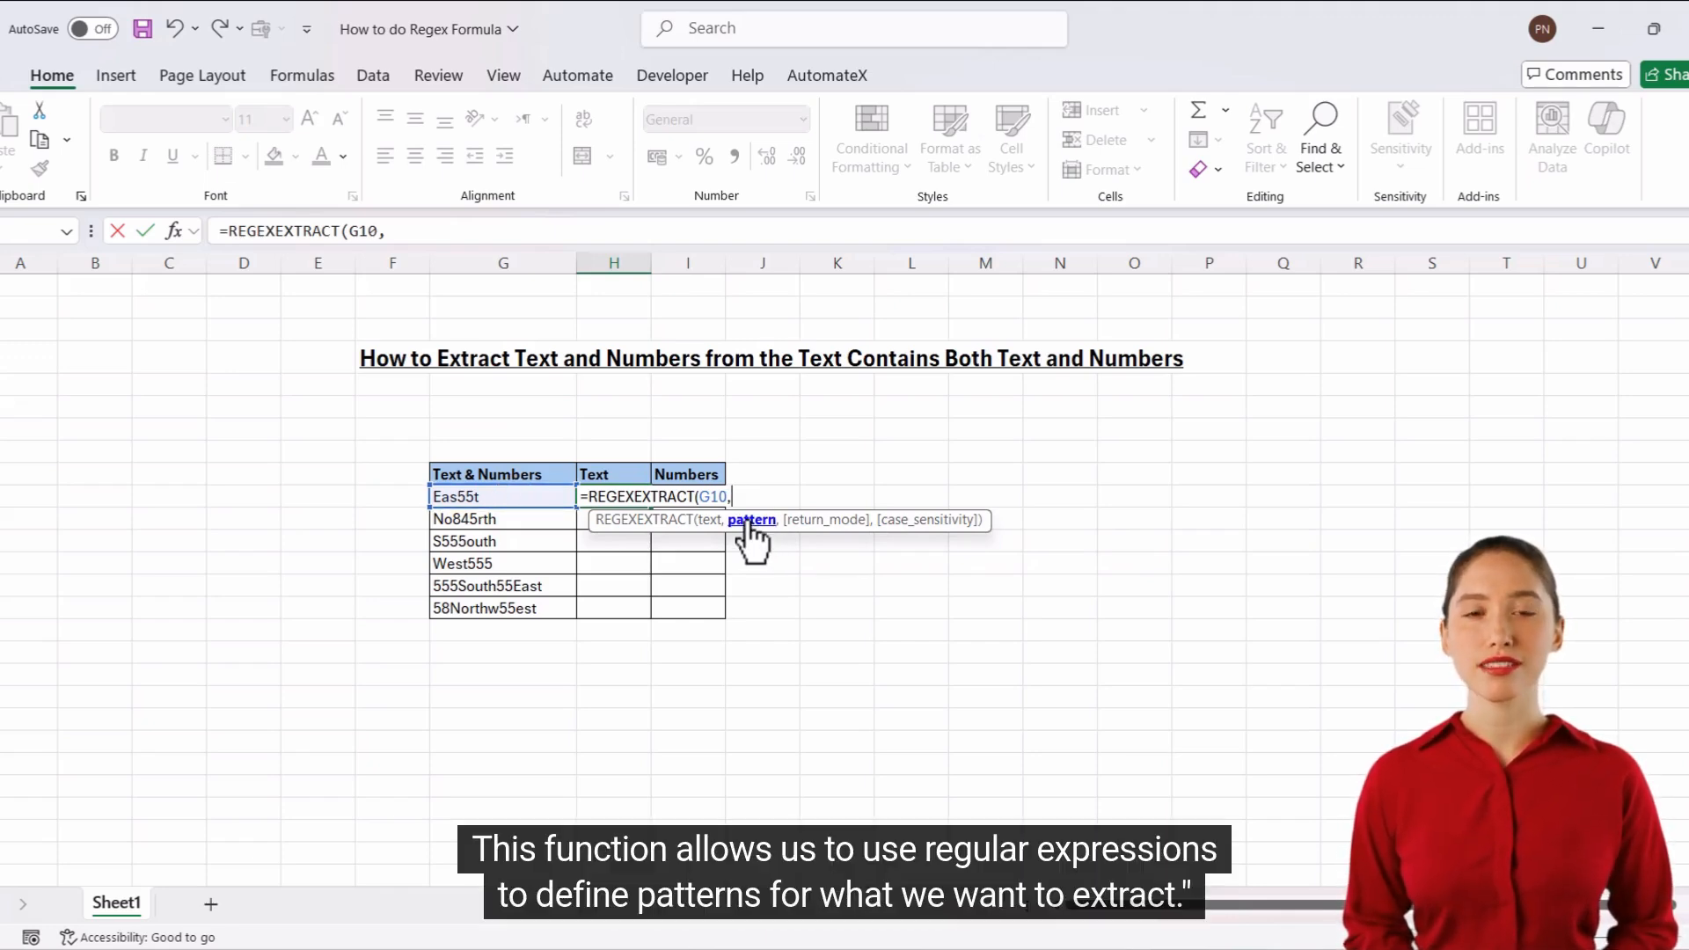
Give the REGEXEXTRACT formula the pattern "[A-z]" to match alphabetical characters.
type("\"")
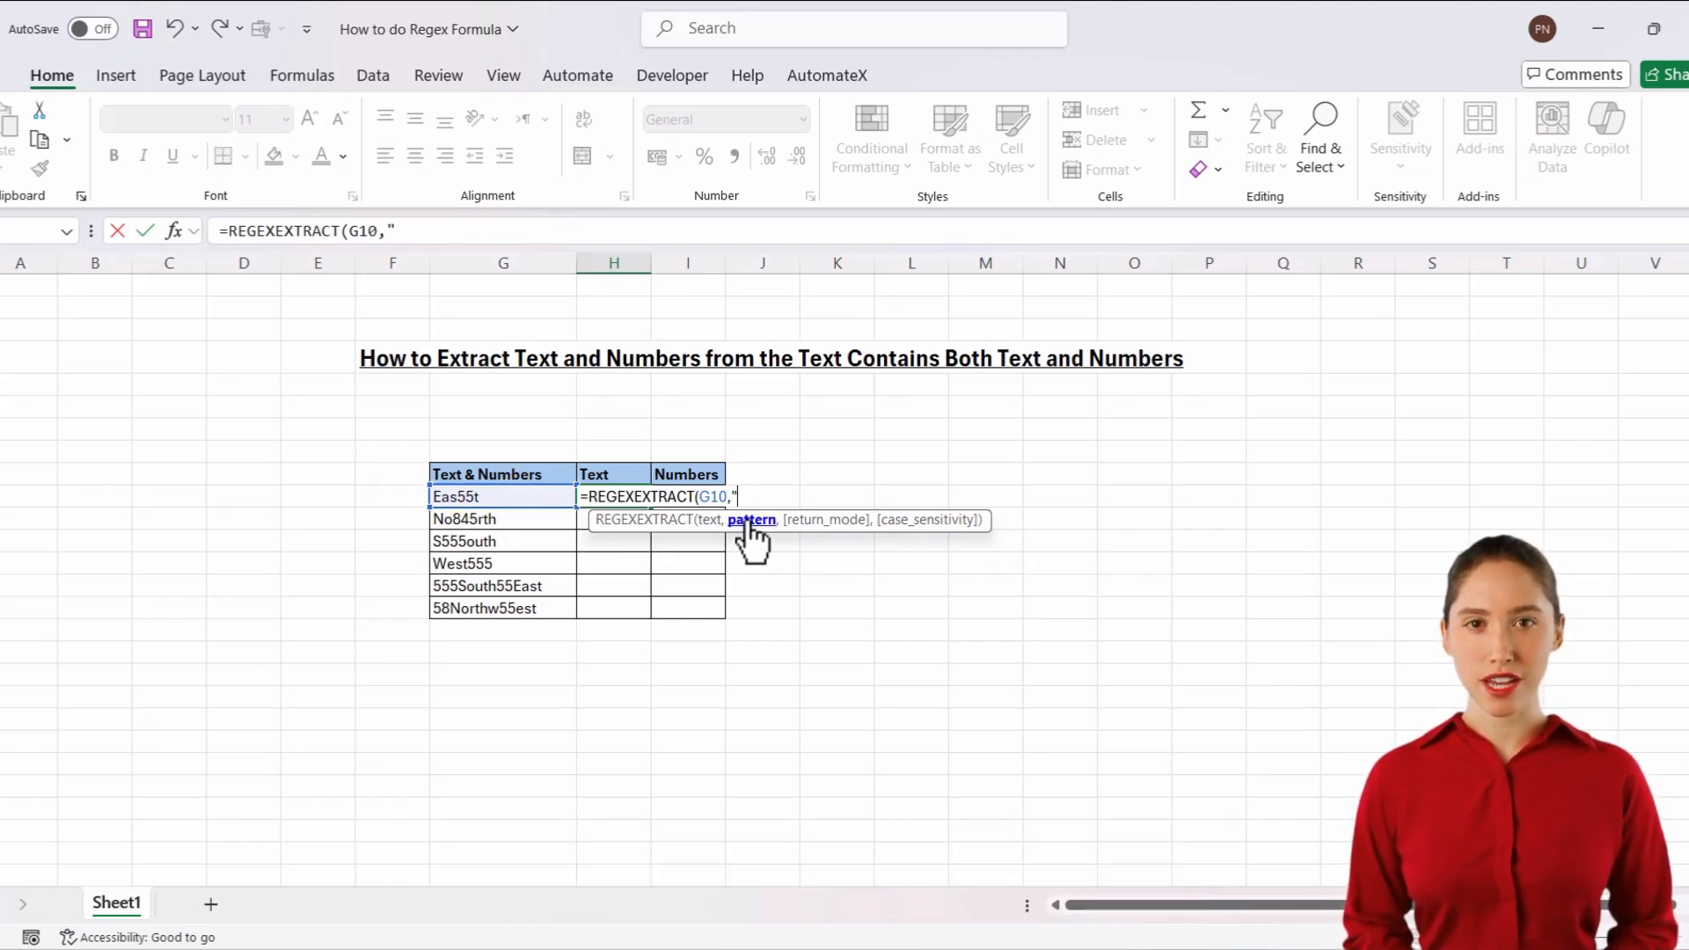
type("[")
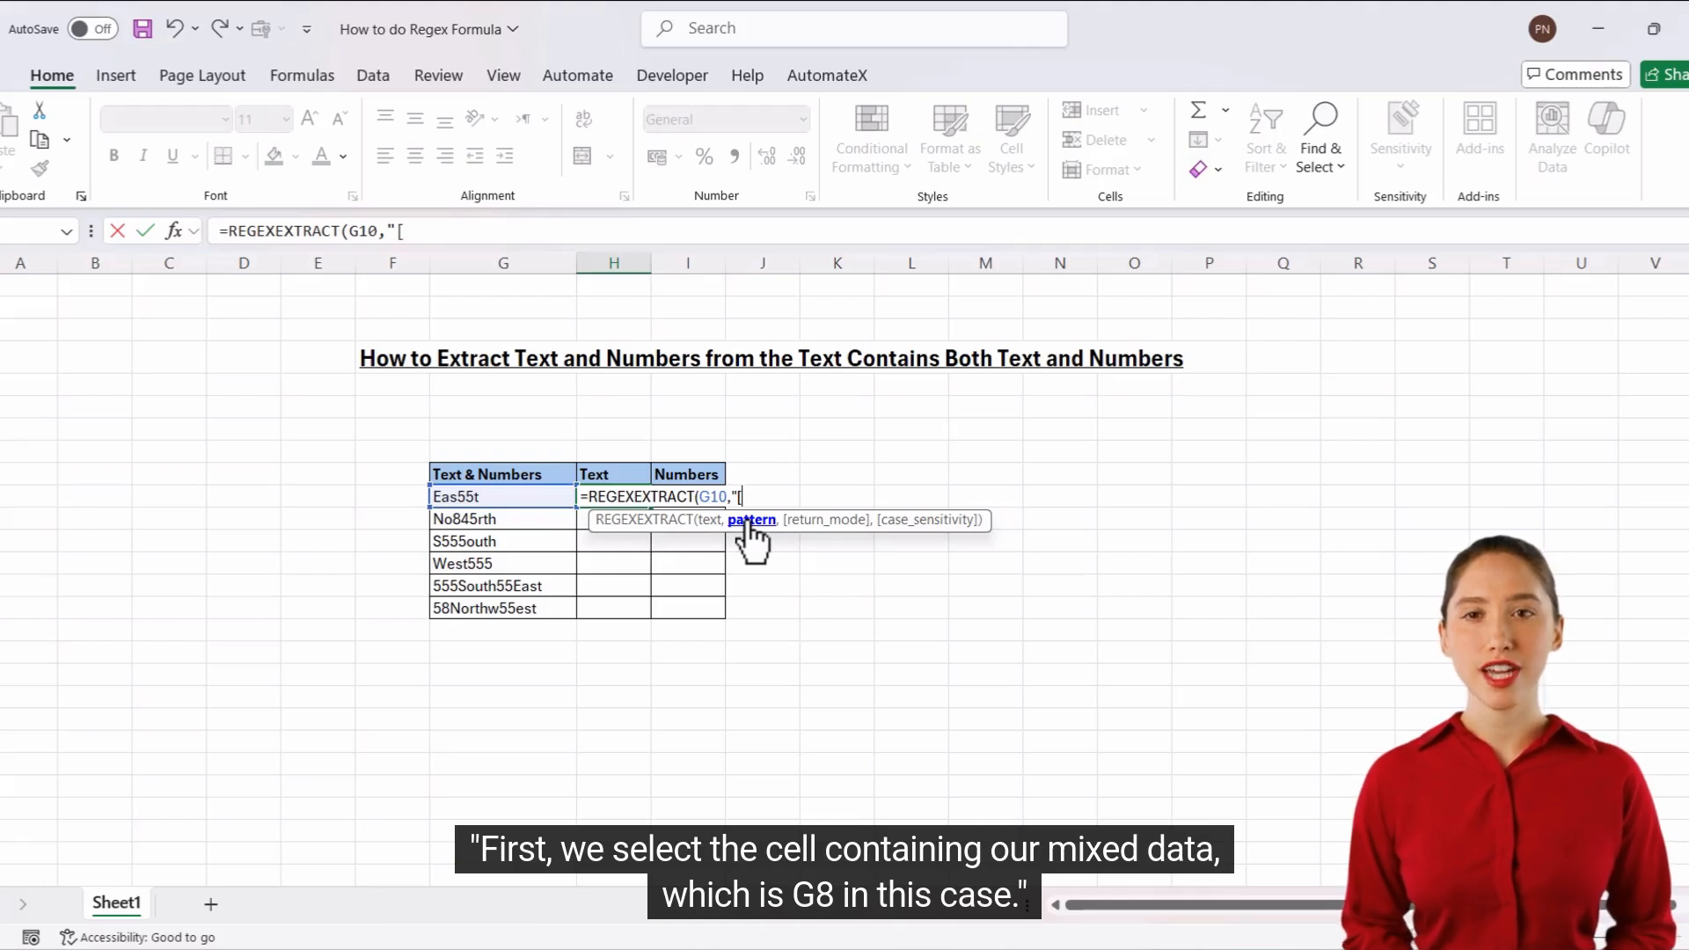
type("A")
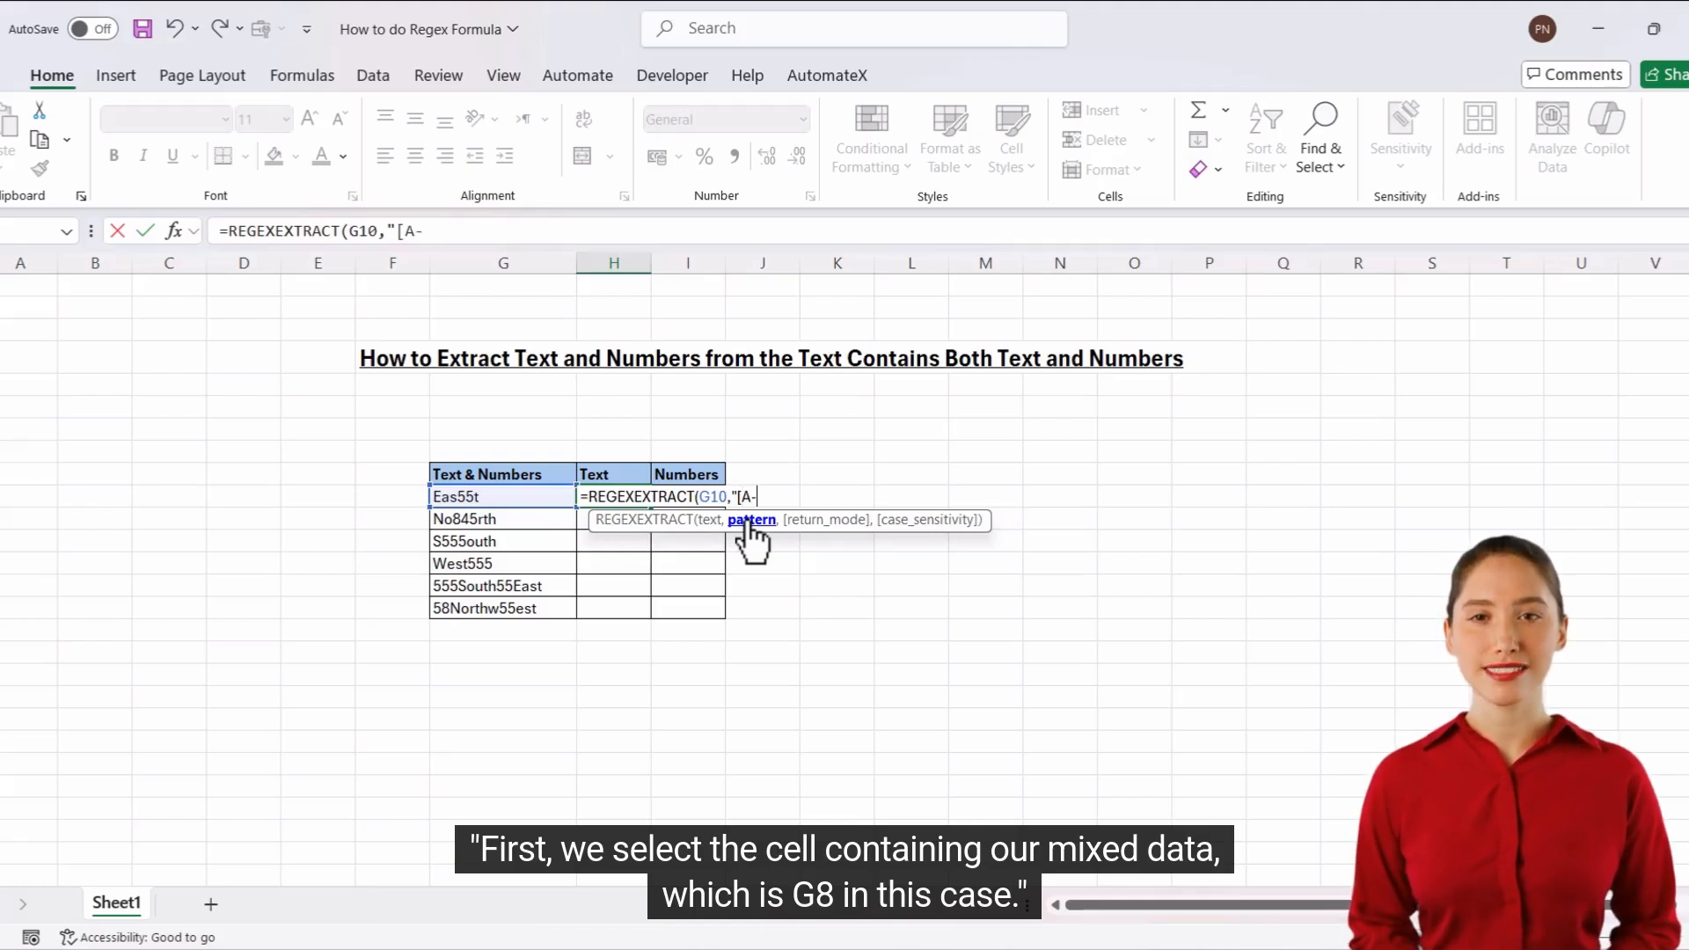
type("-Z")
key("BackSpace")
type("z")
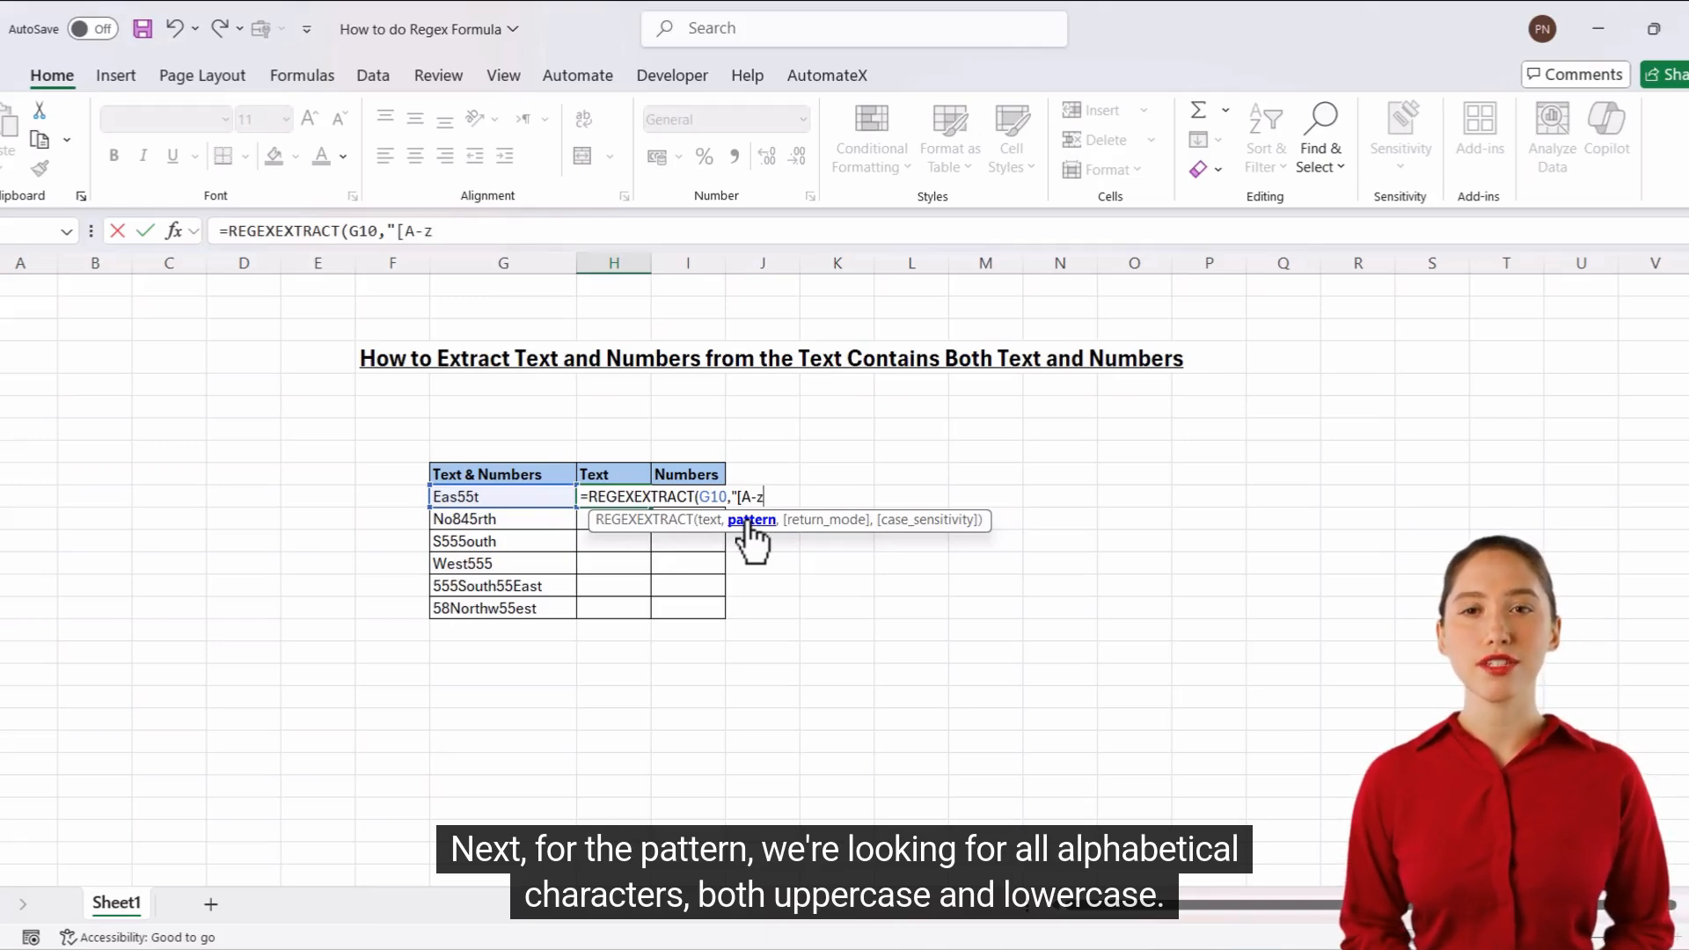
type("]")
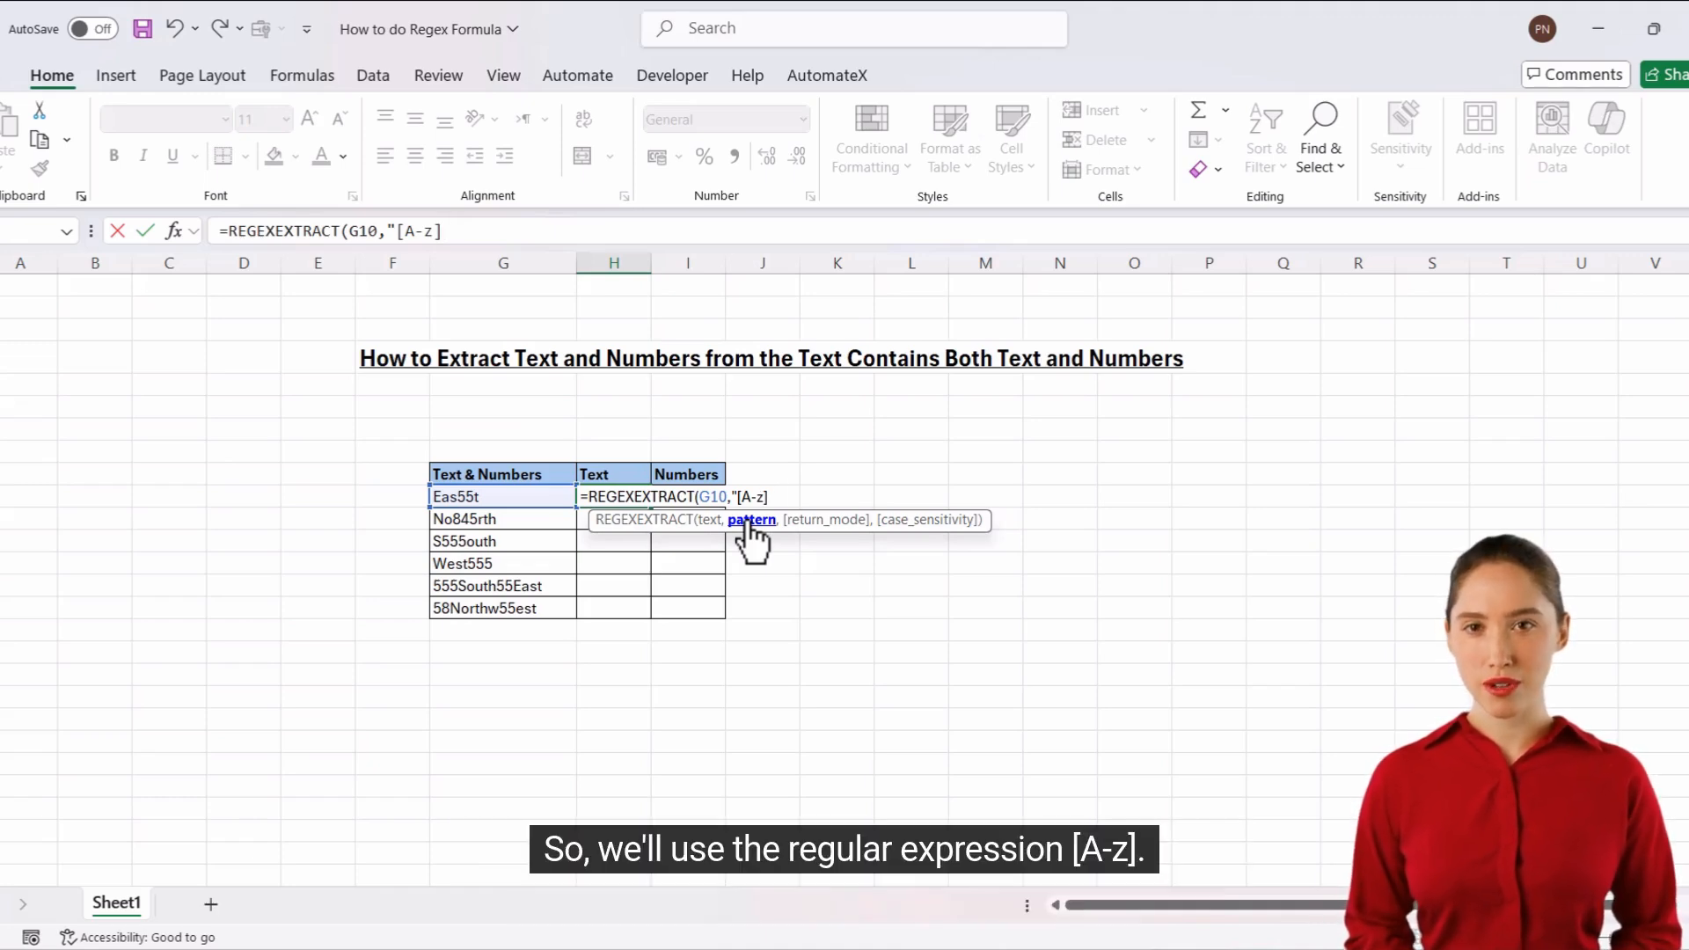
type("\"")
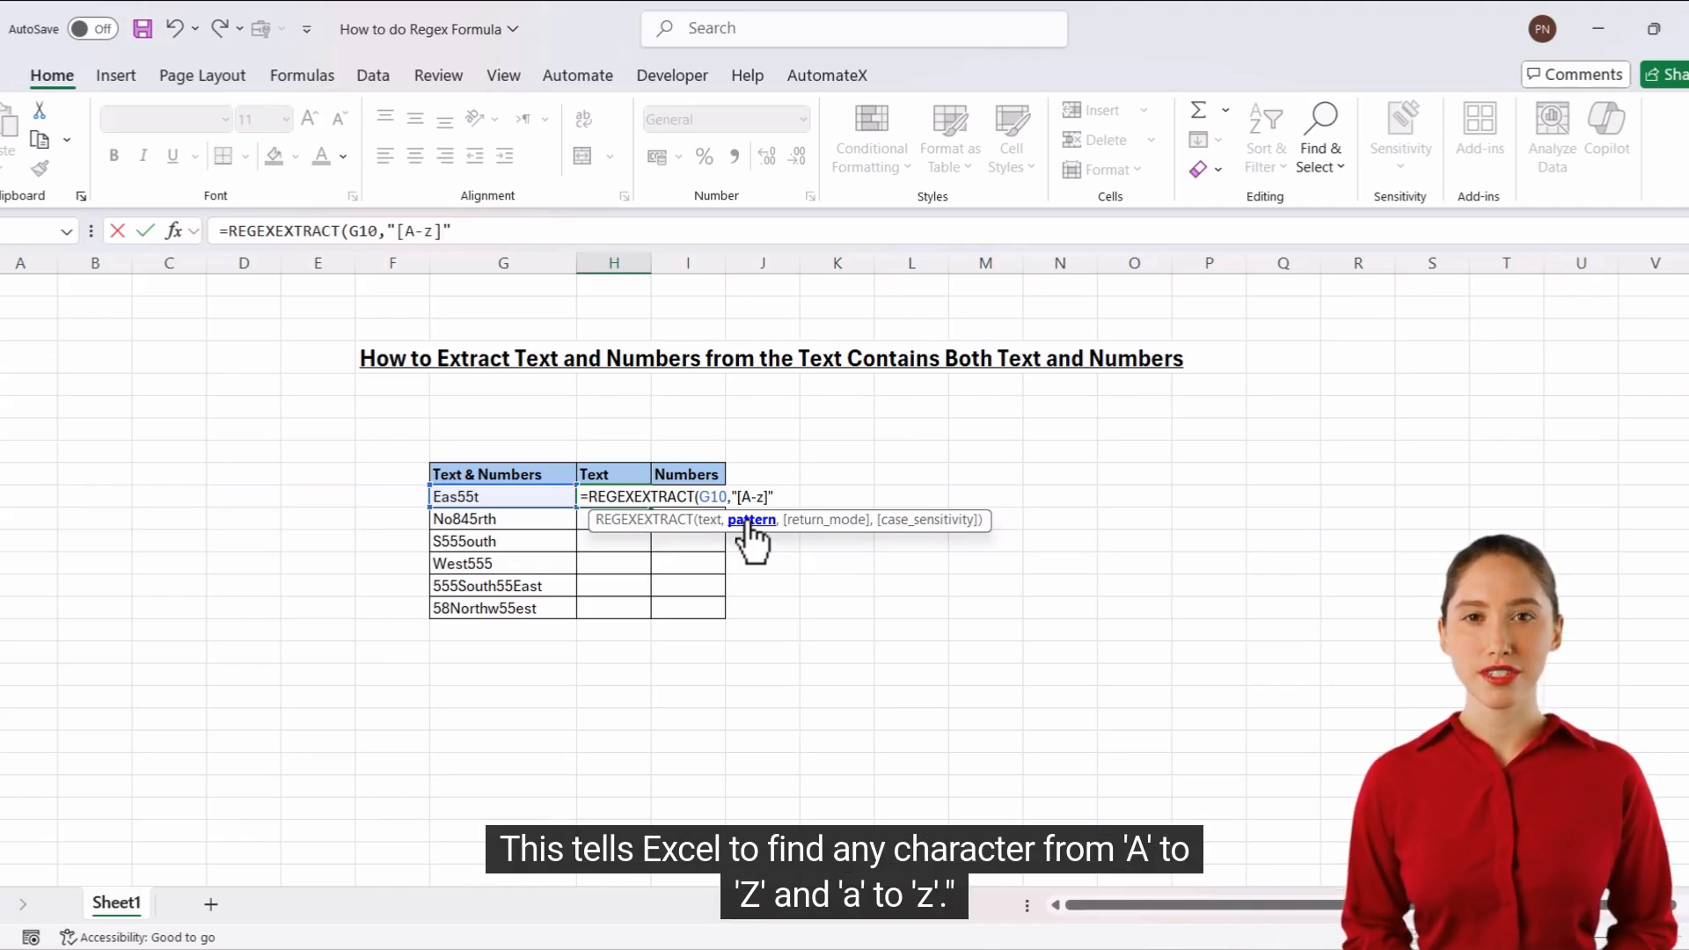
type(",")
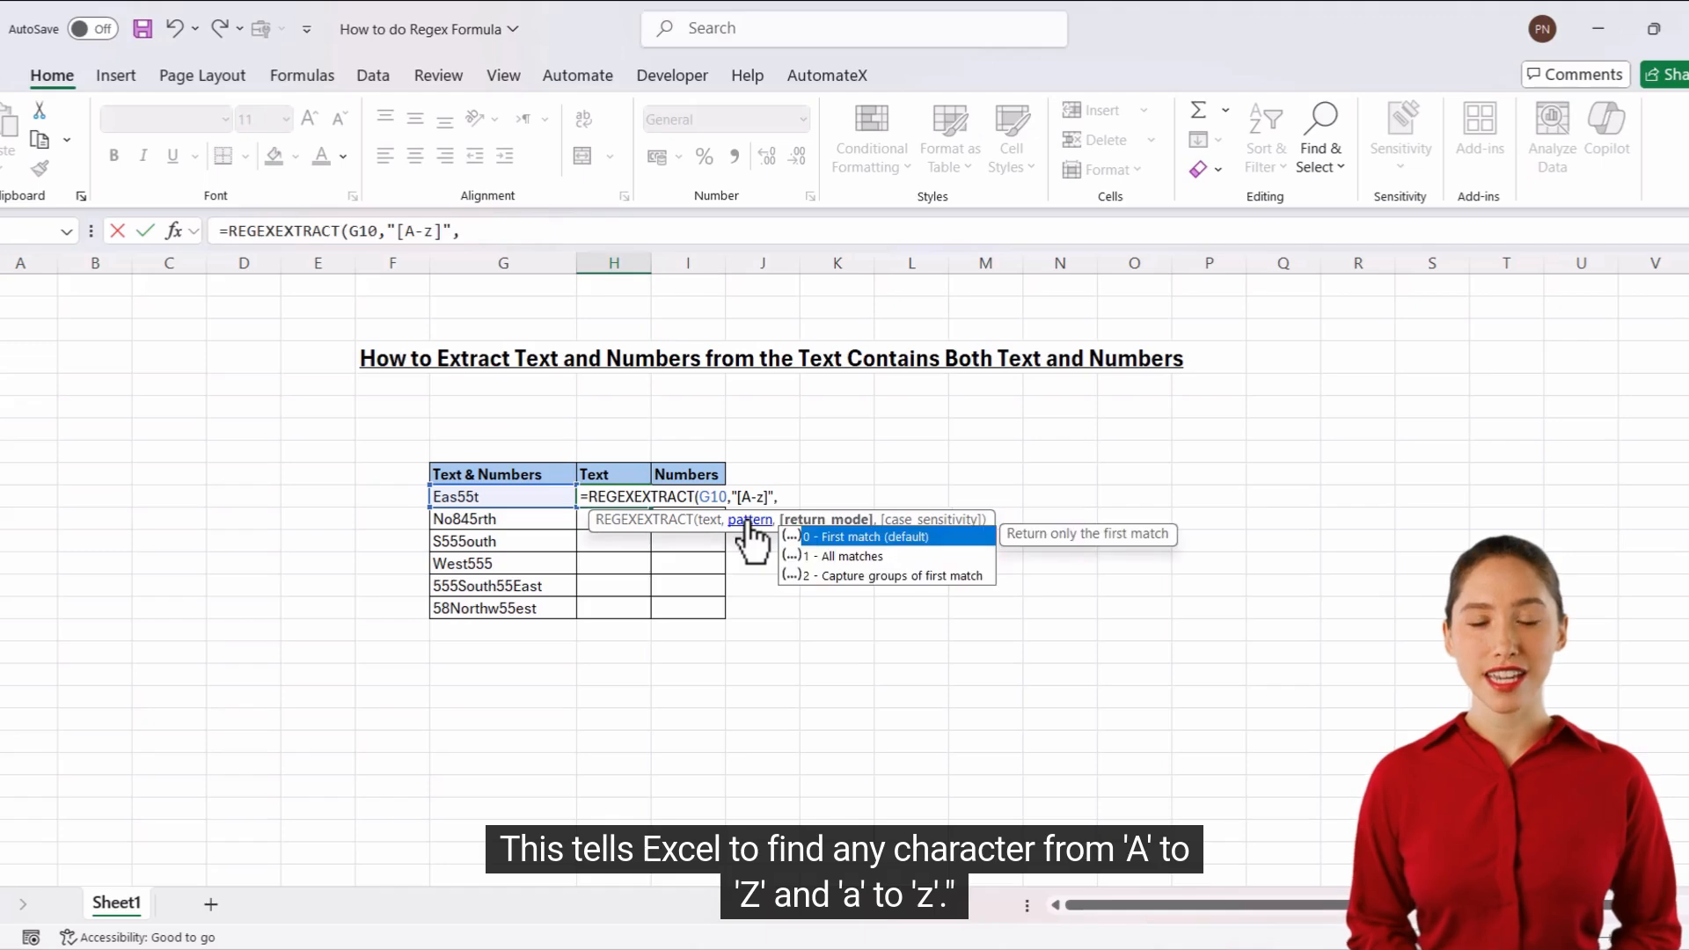
Set the return mode to 1 (All matches) and complete the REGEXEXTRACT formula in H10.
double_click(846, 558)
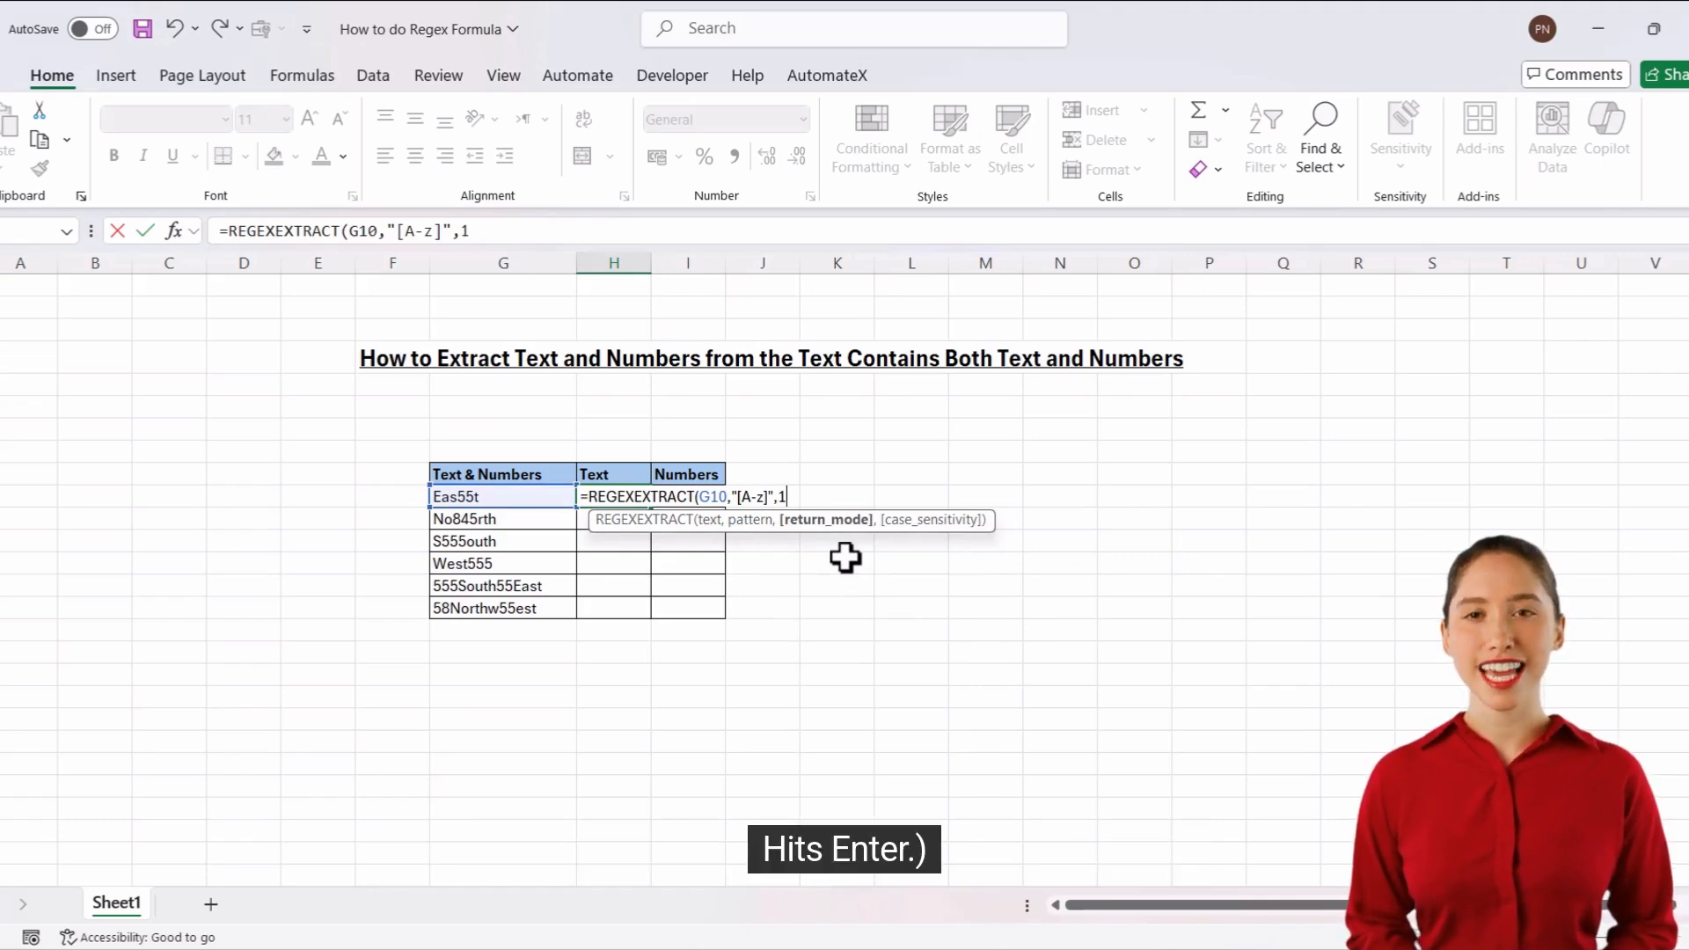
type(")")
key("Return")
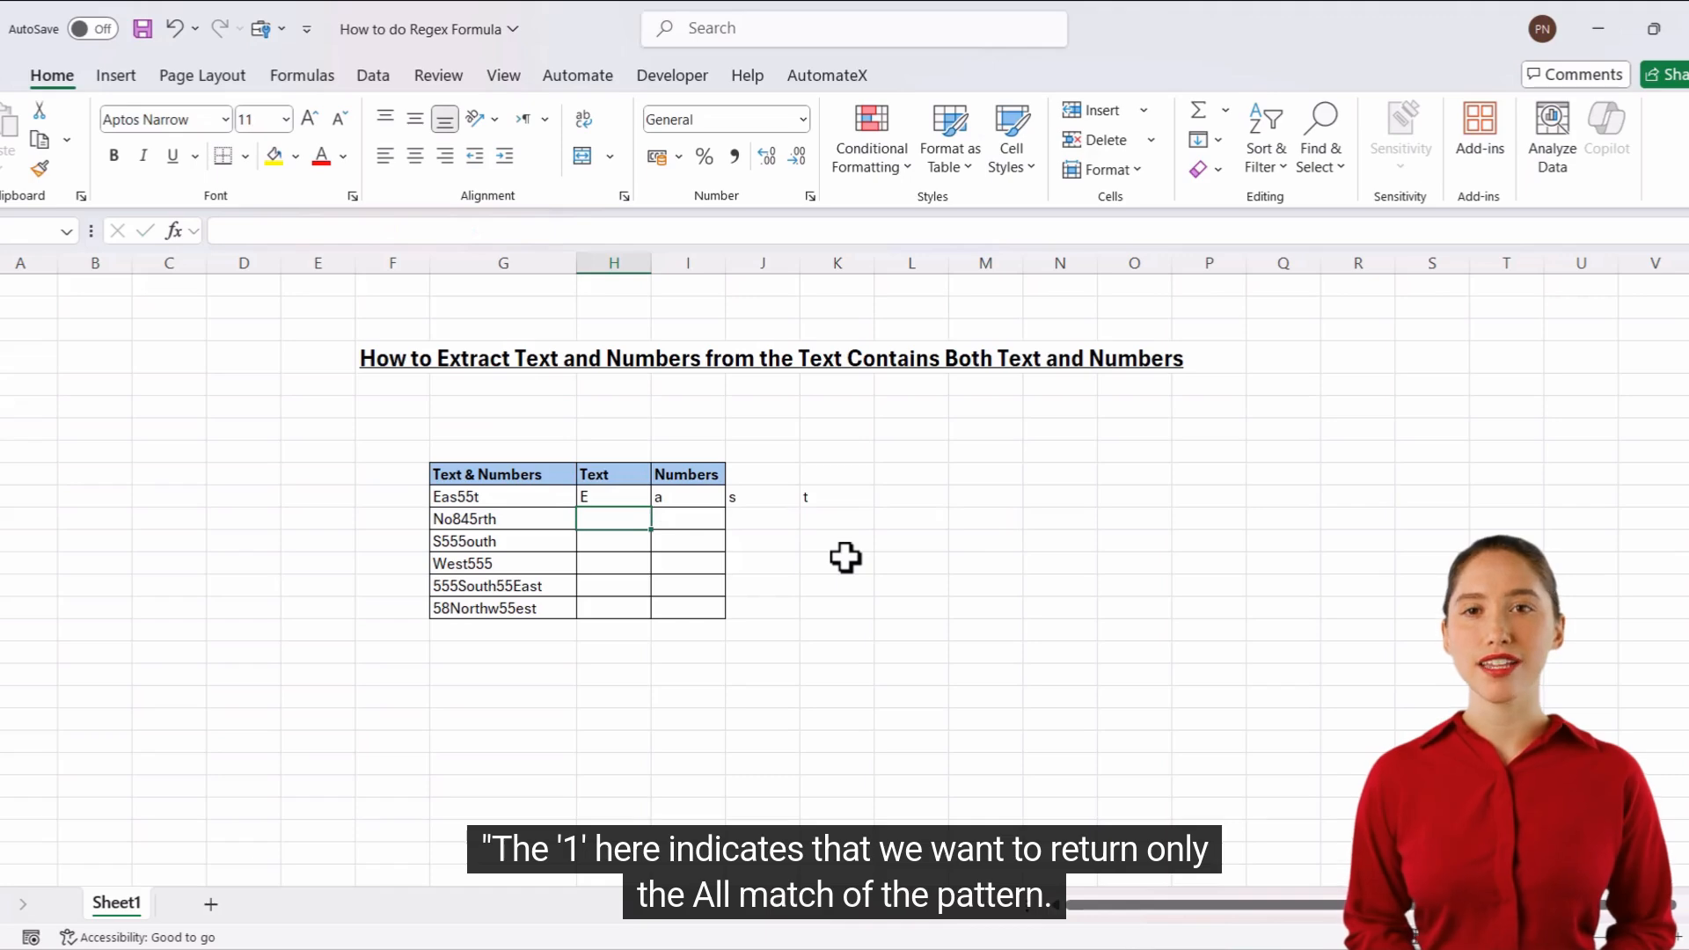
Nest the REGEXEXTRACT formula in H10 inside TEXTJOIN, with an empty string "" as the delimiter.
key("Up")
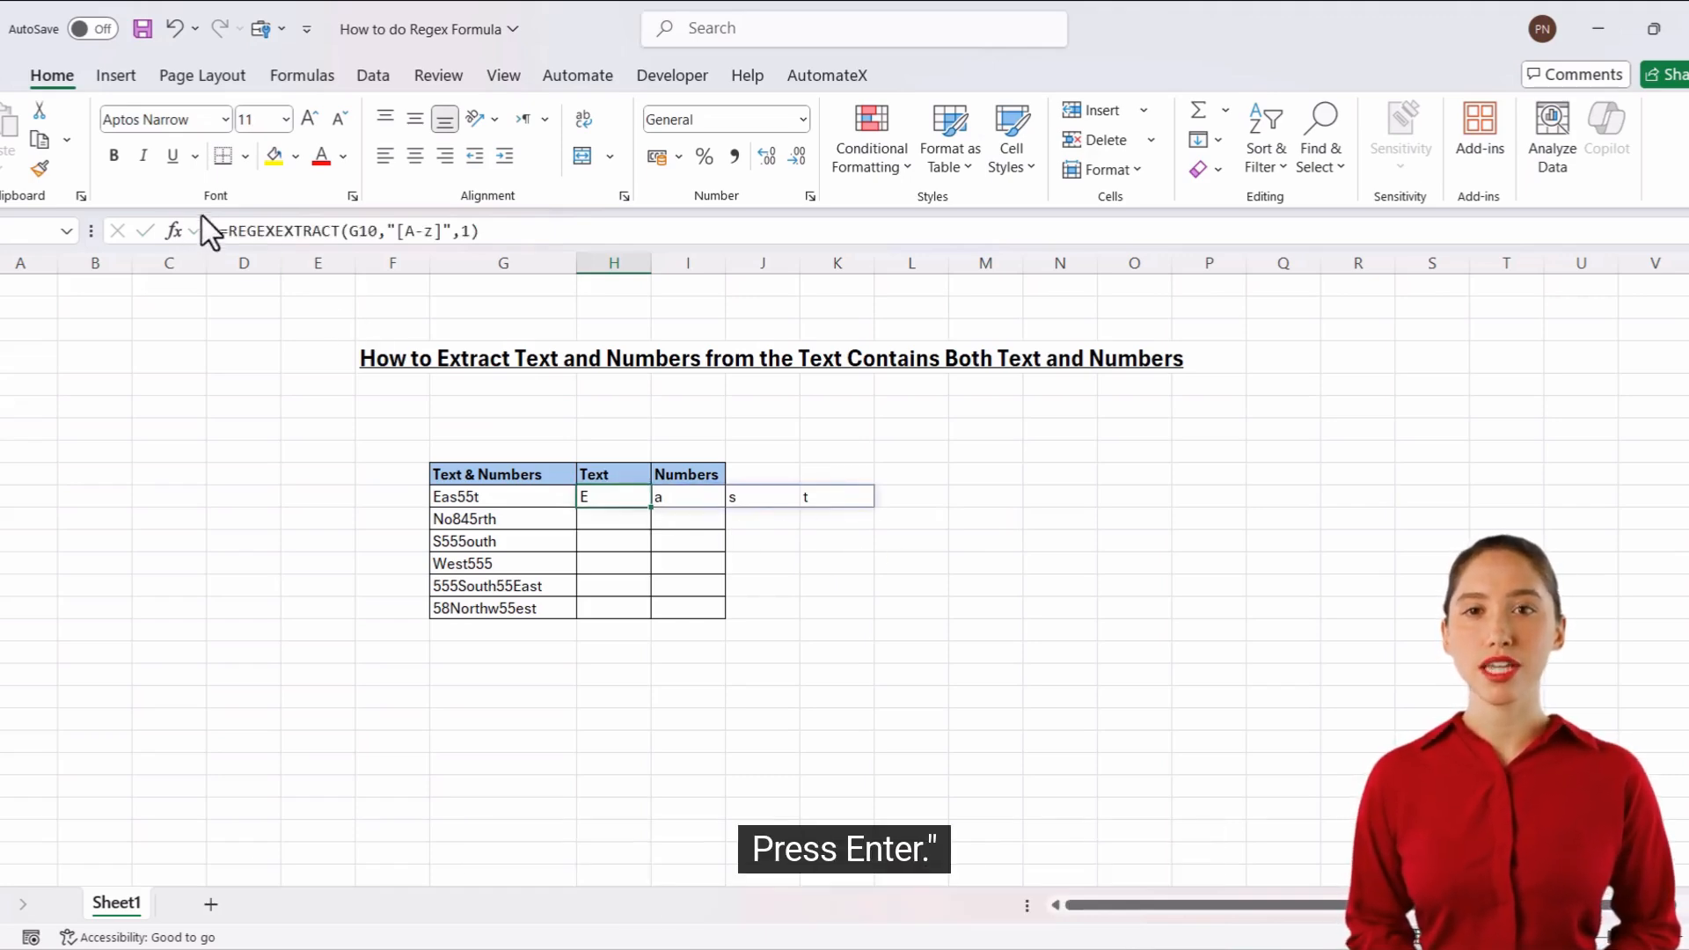
left_click(230, 234)
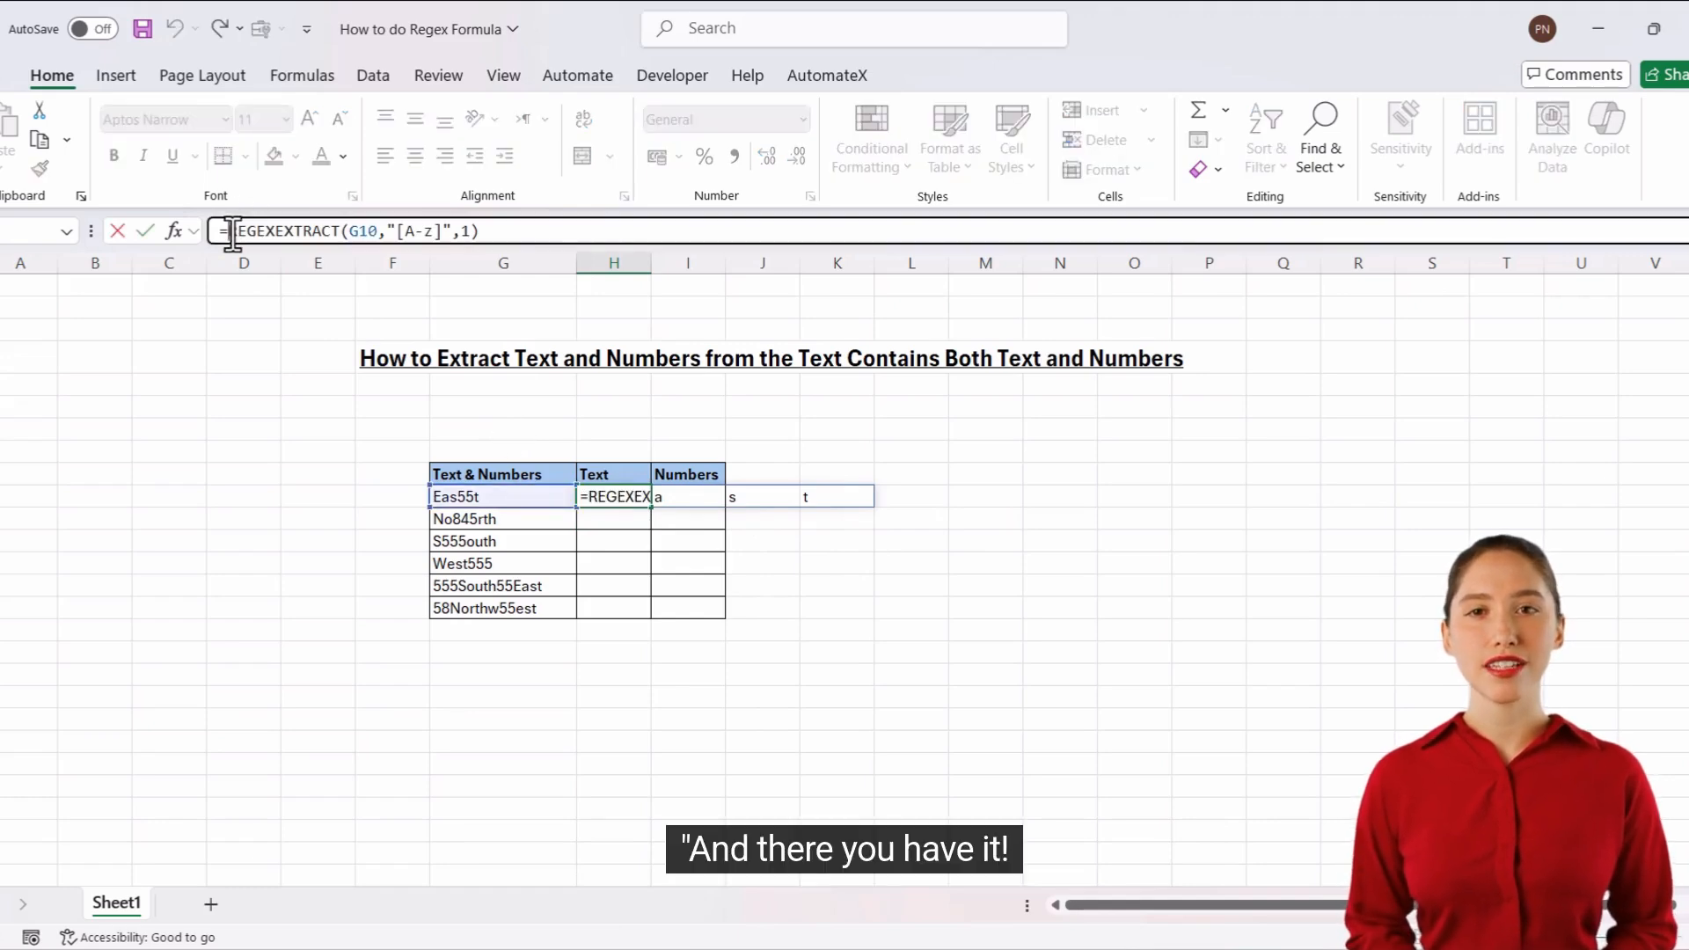
type("text")
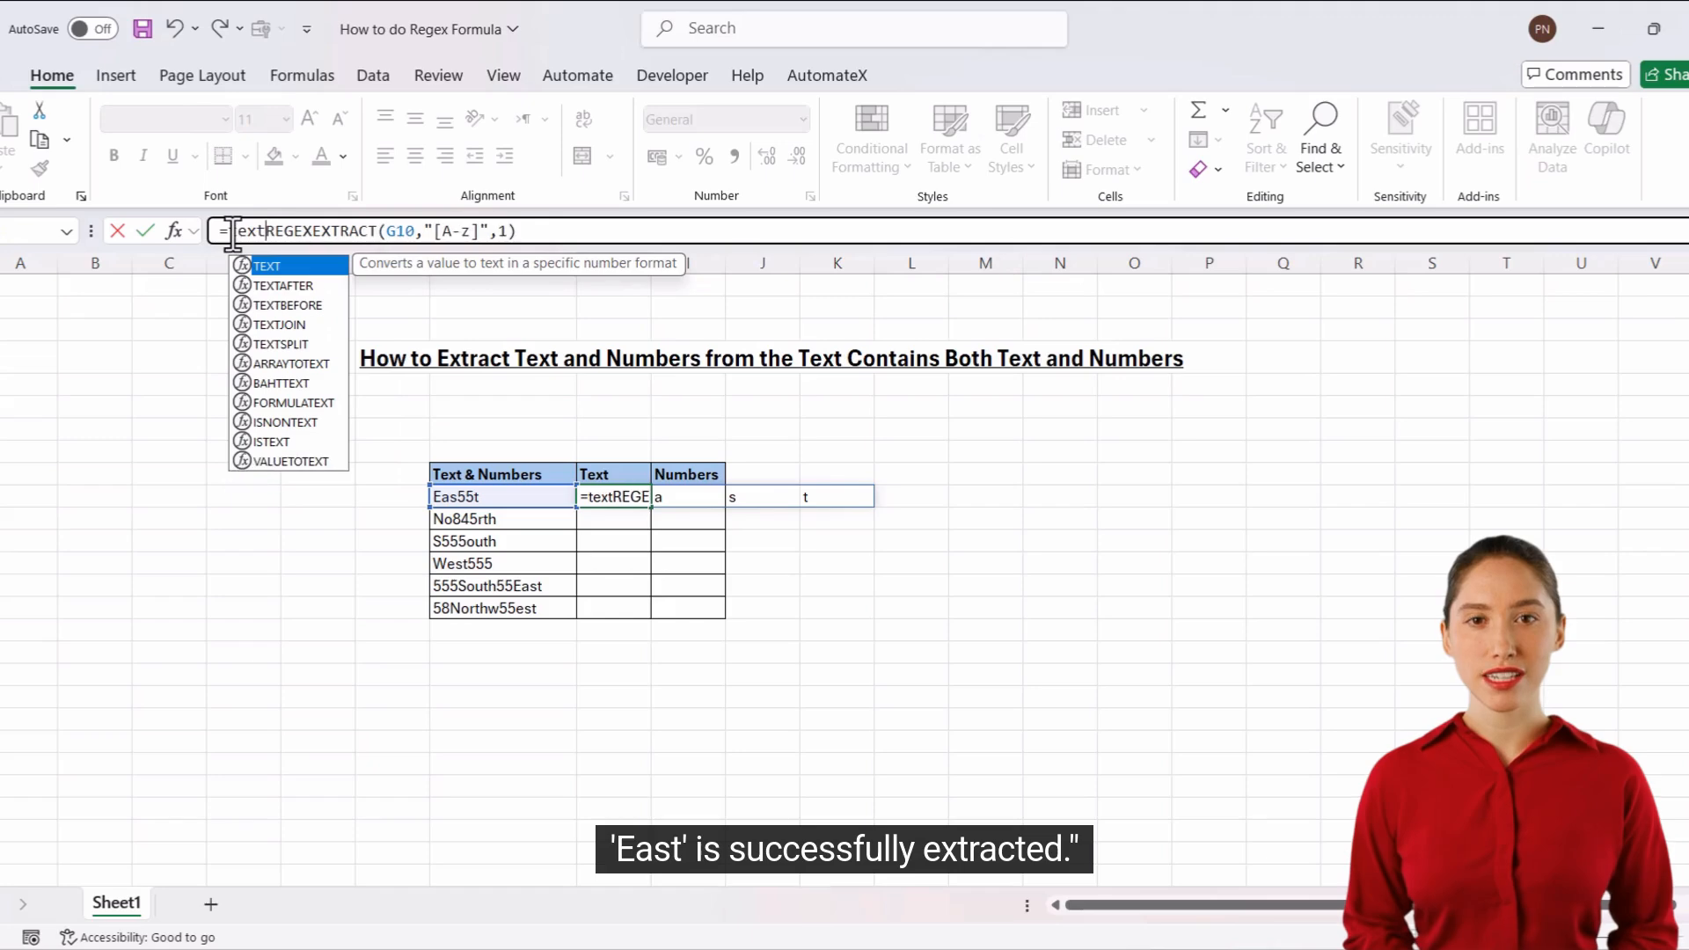
double_click(289, 325)
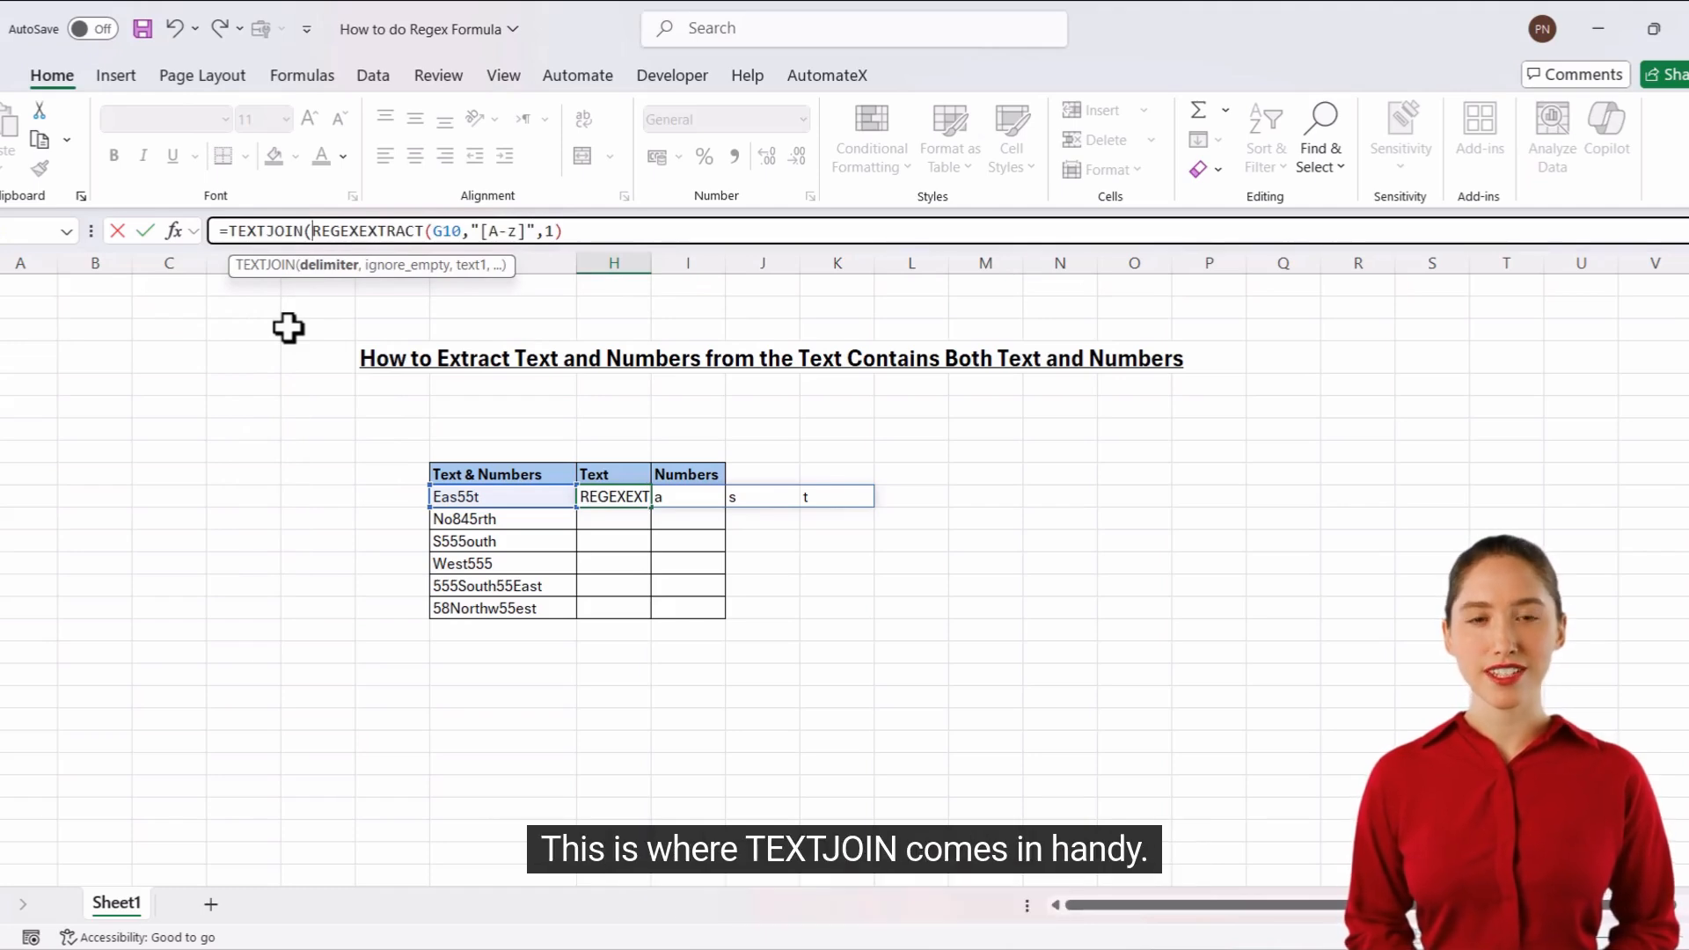
type("\"")
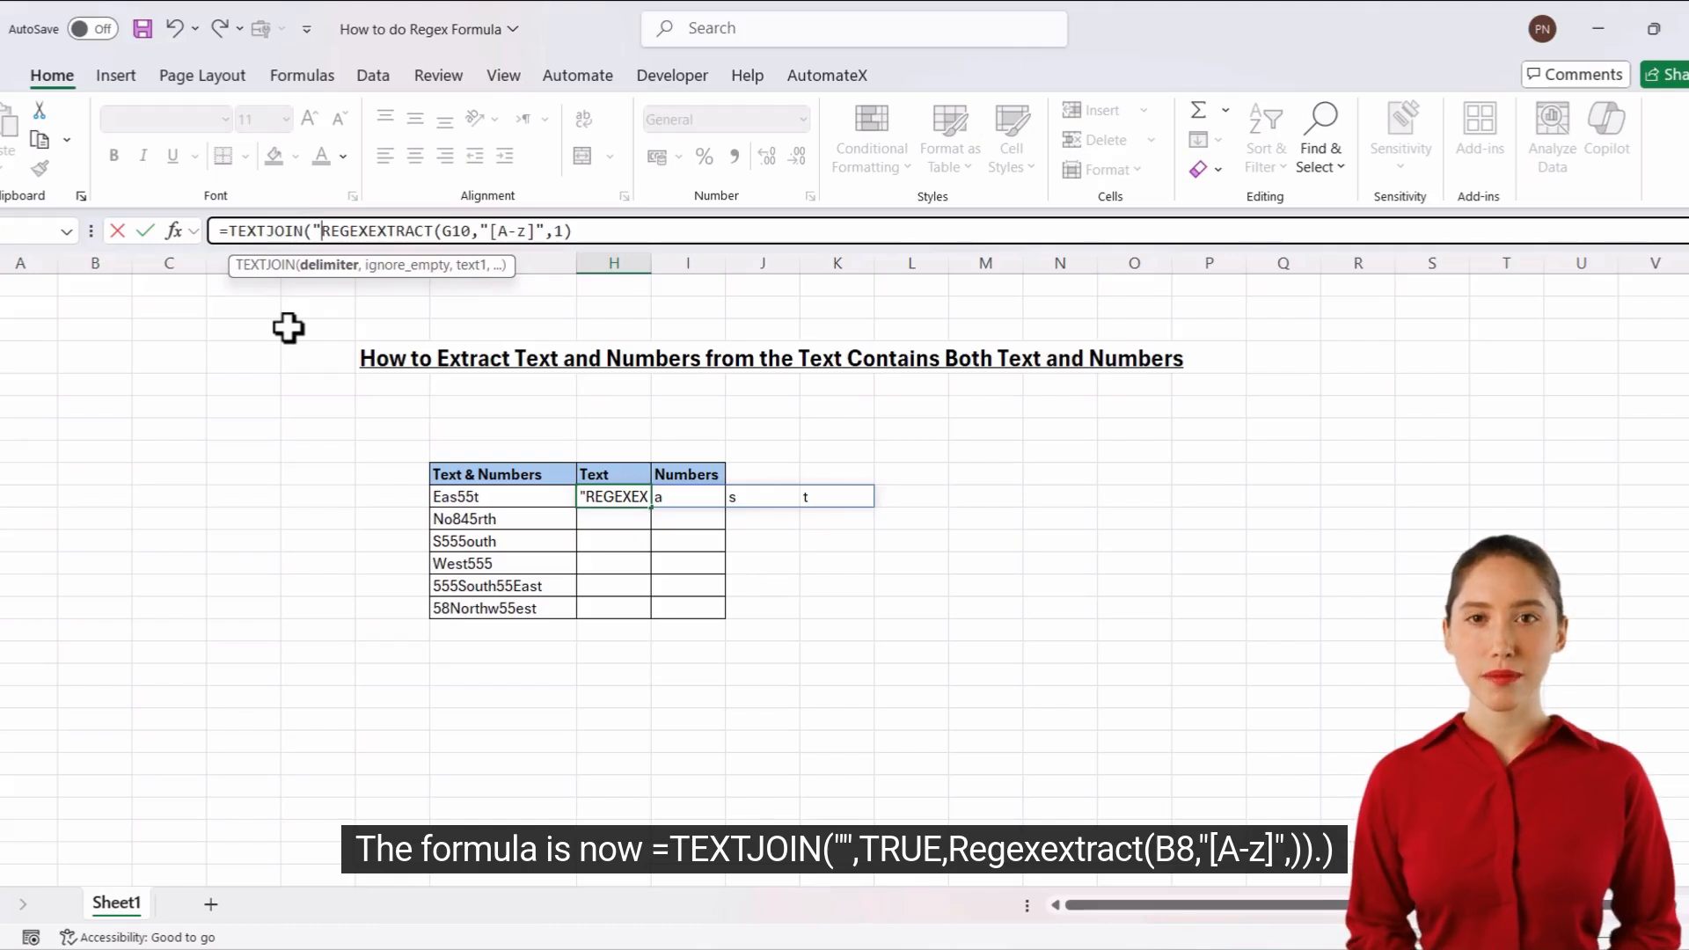
type("\"")
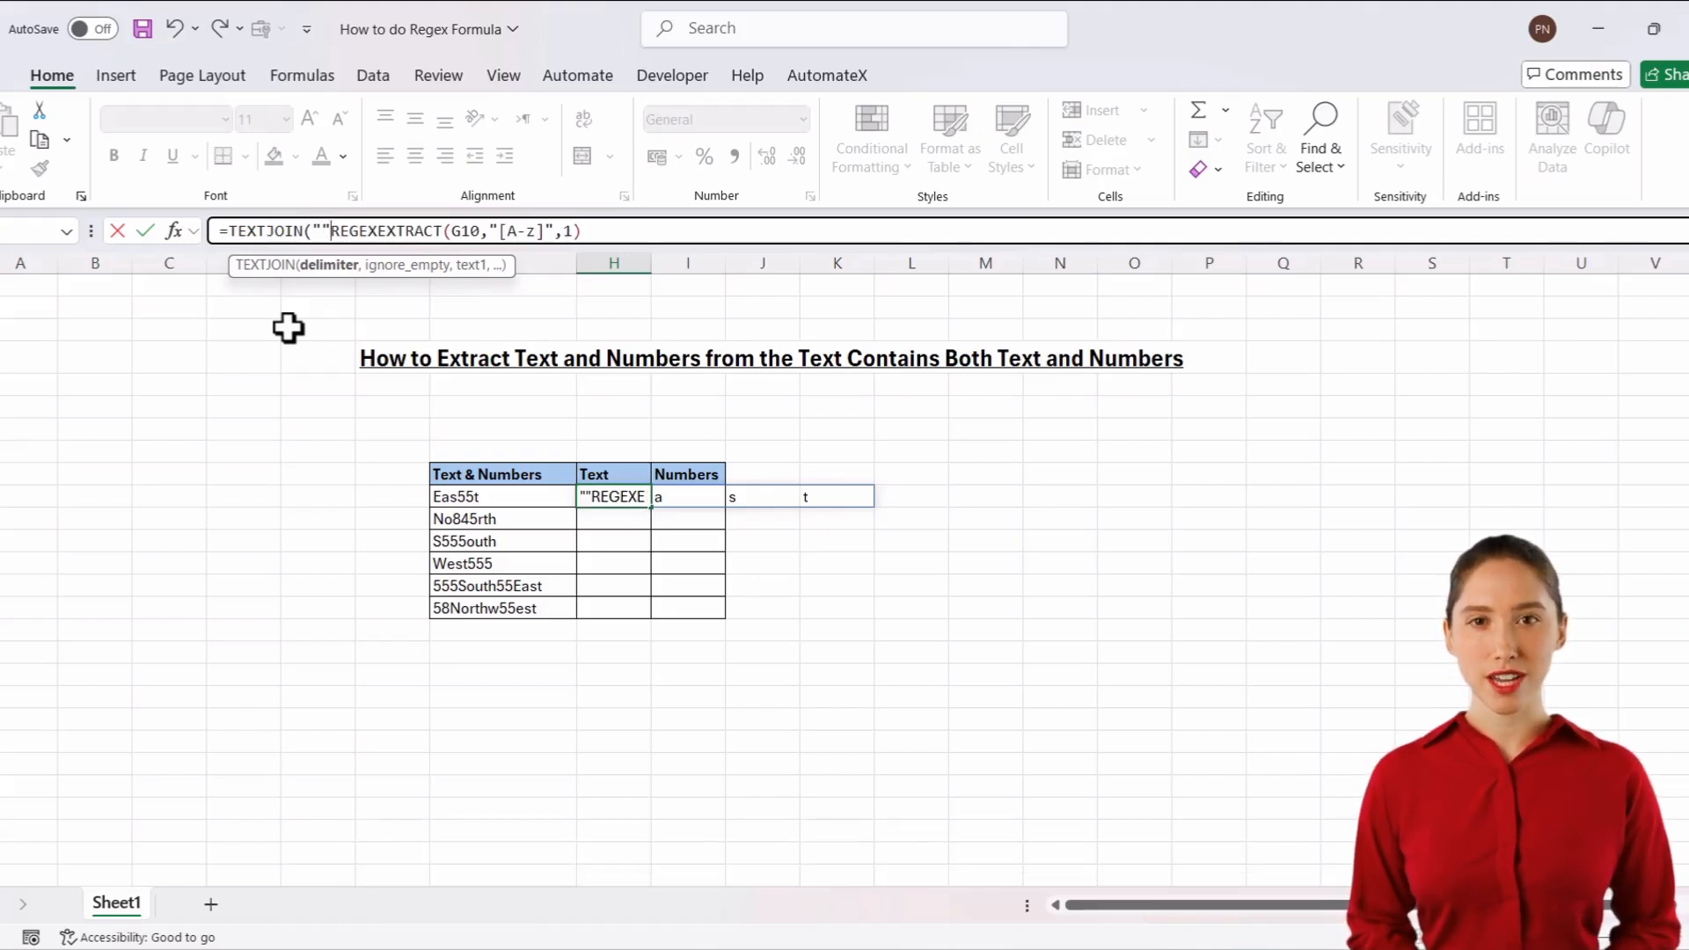
type(",")
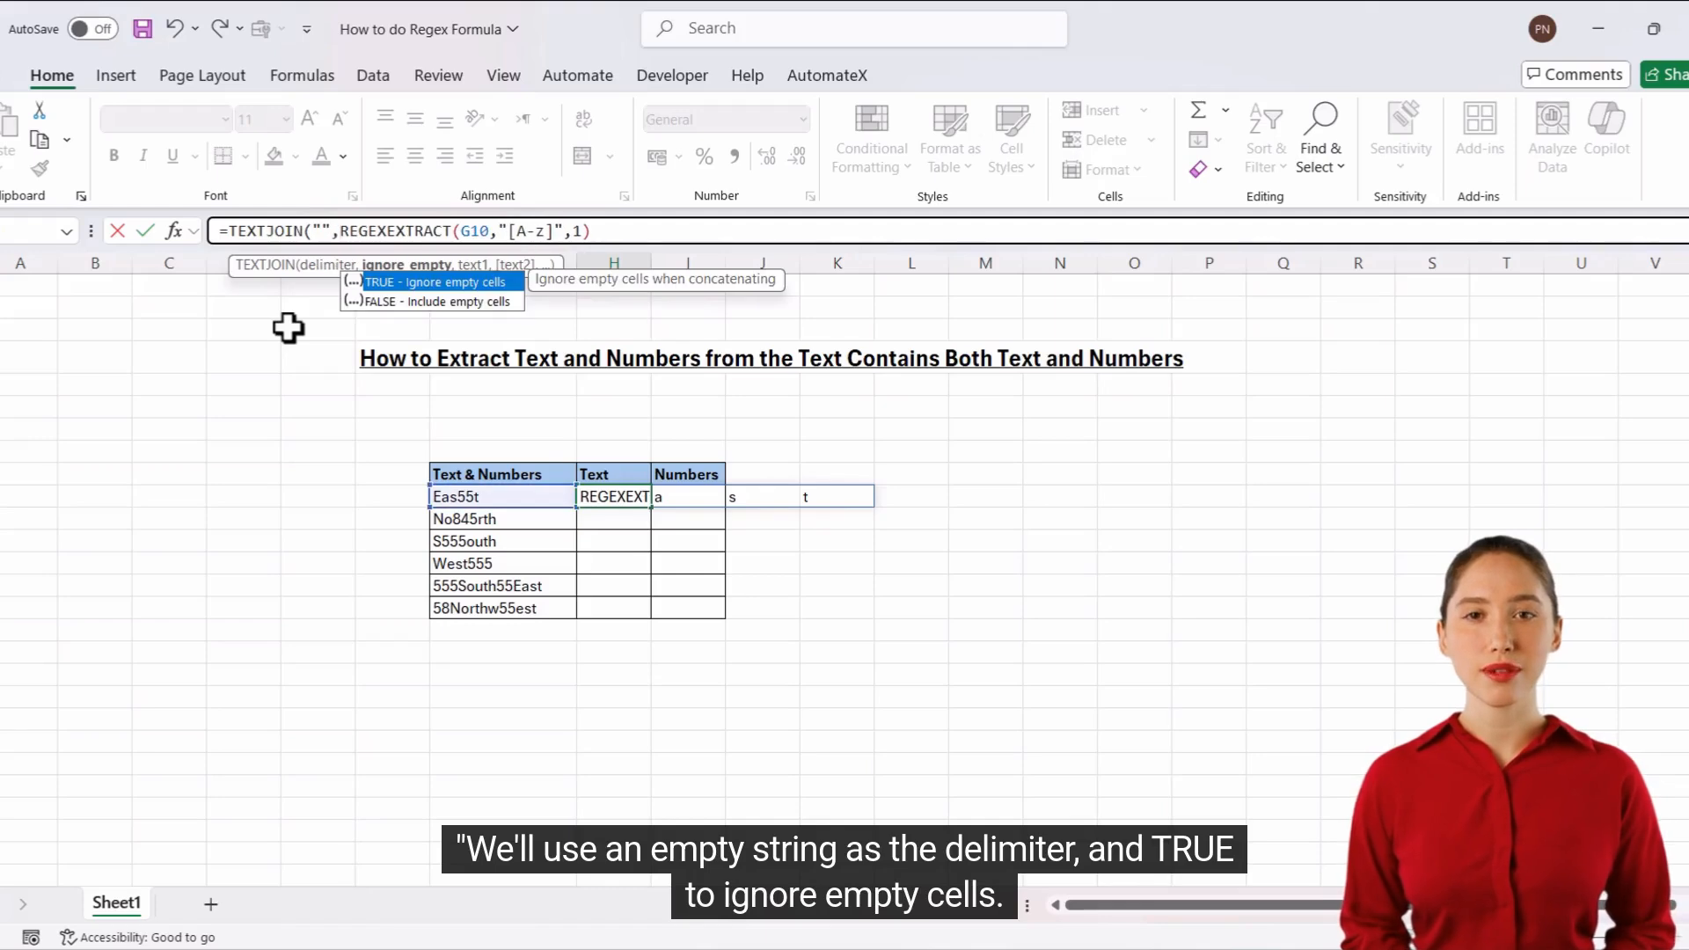
Set TEXTJOIN's ignore_empty argument to TRUE and complete the formula as =TEXTJOIN("",TRUE,REGEXEXTRACT(G10,"[A-z]",1)).
double_click(430, 283)
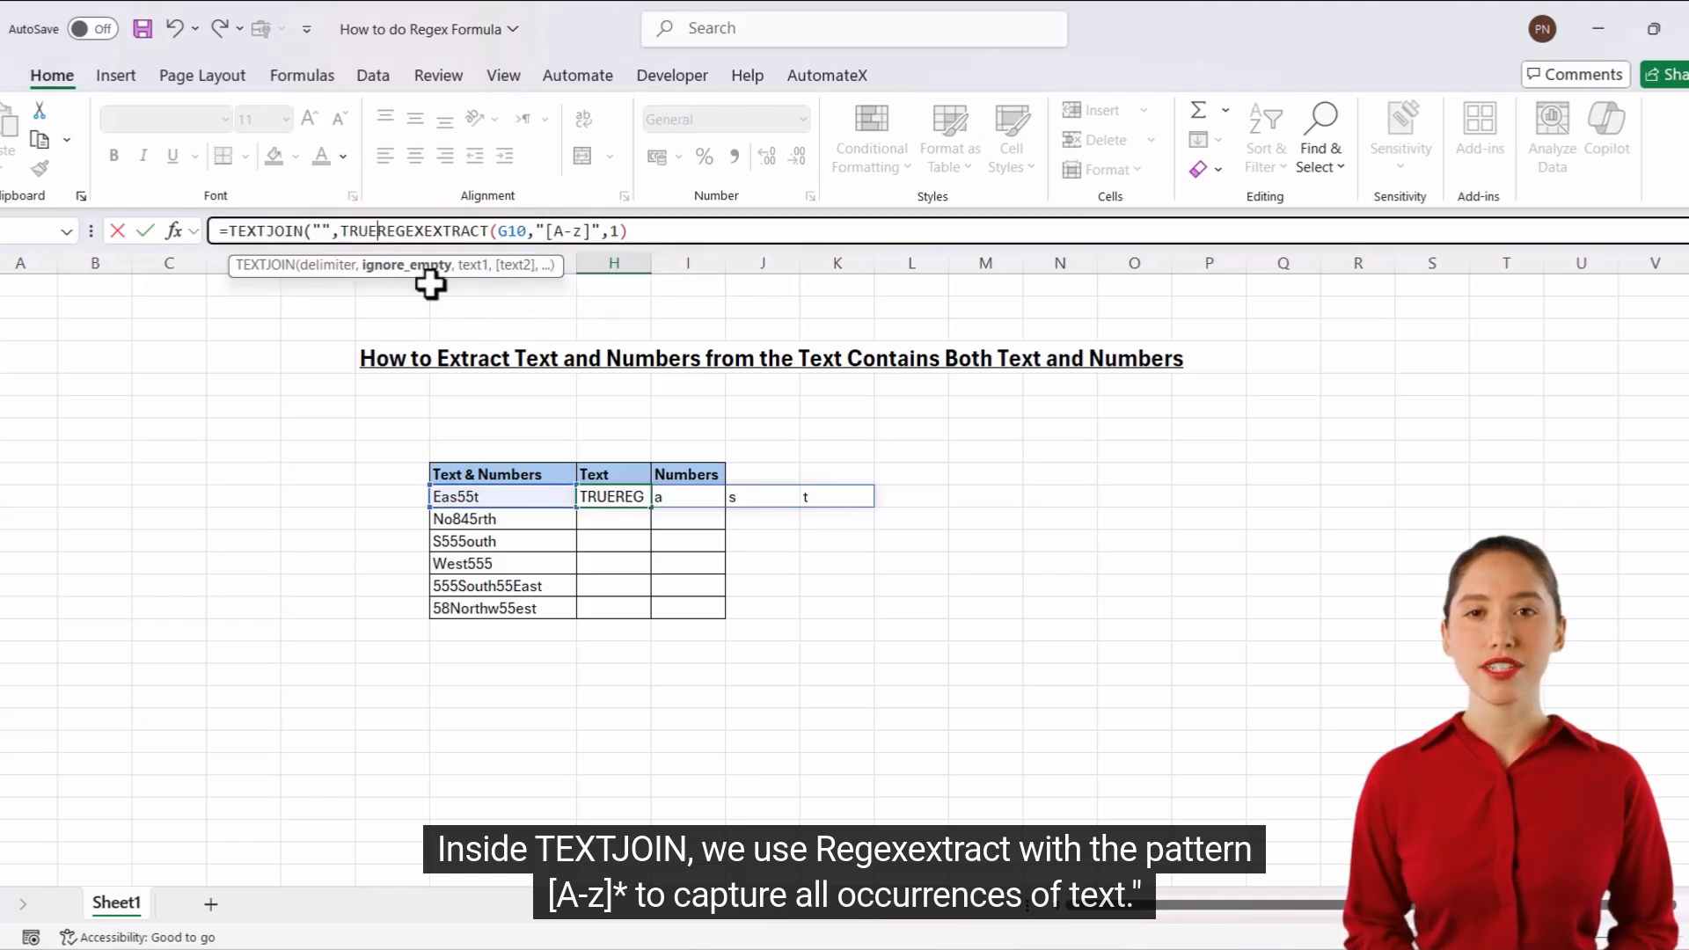
type(",")
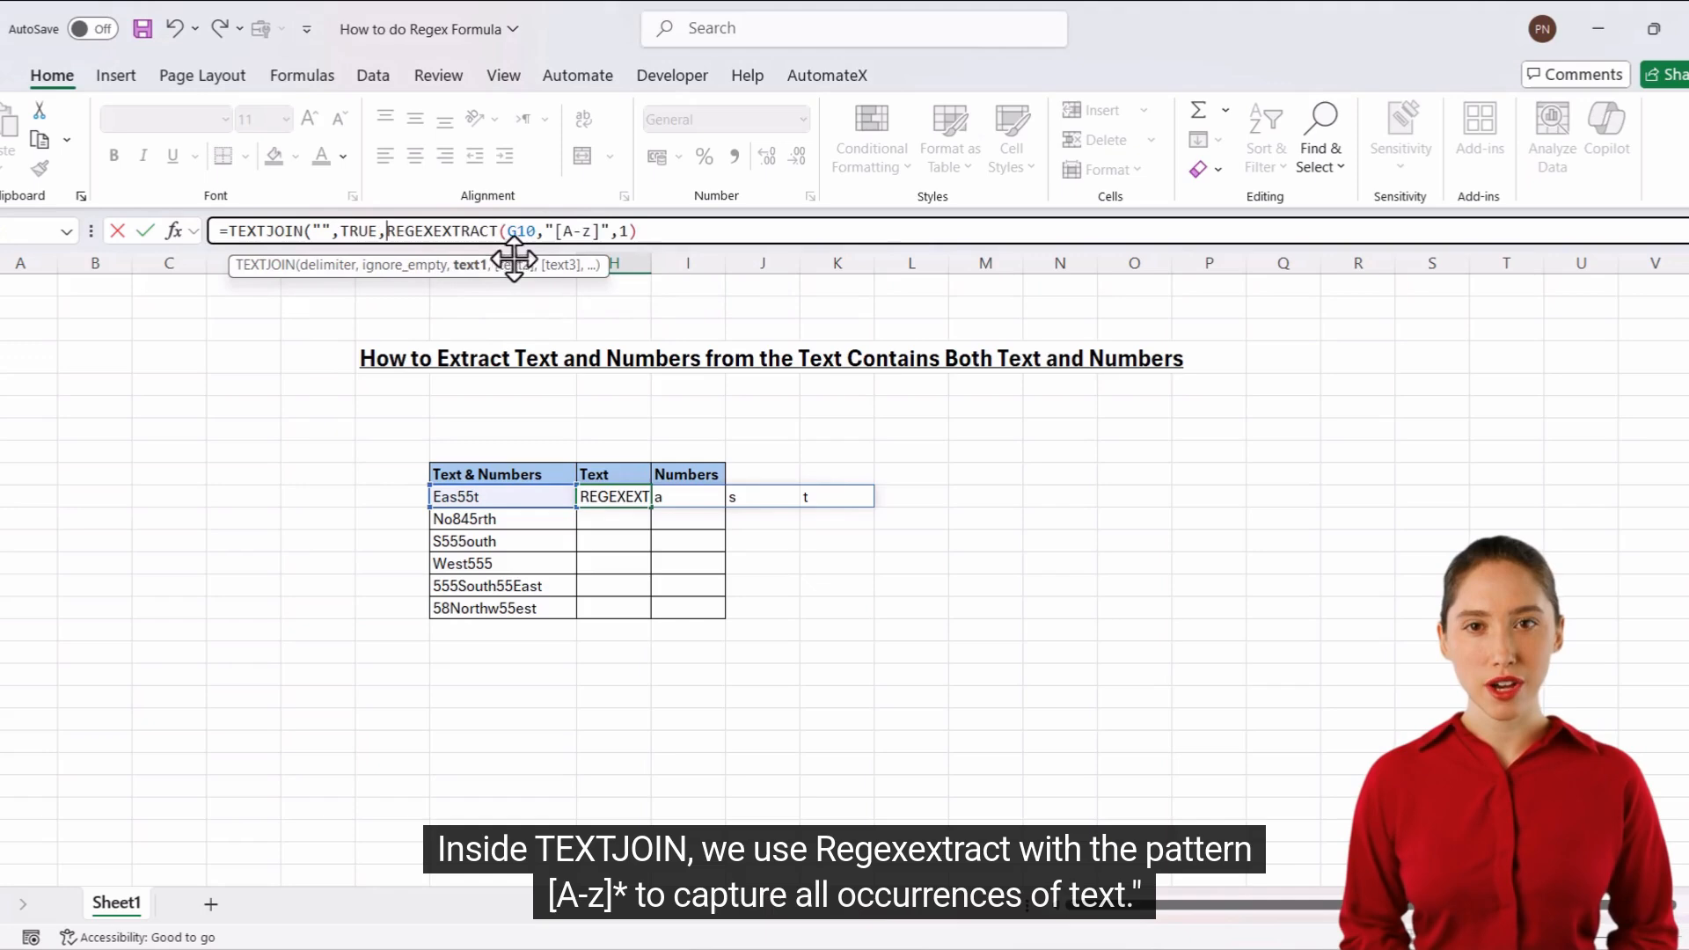
left_click(657, 230)
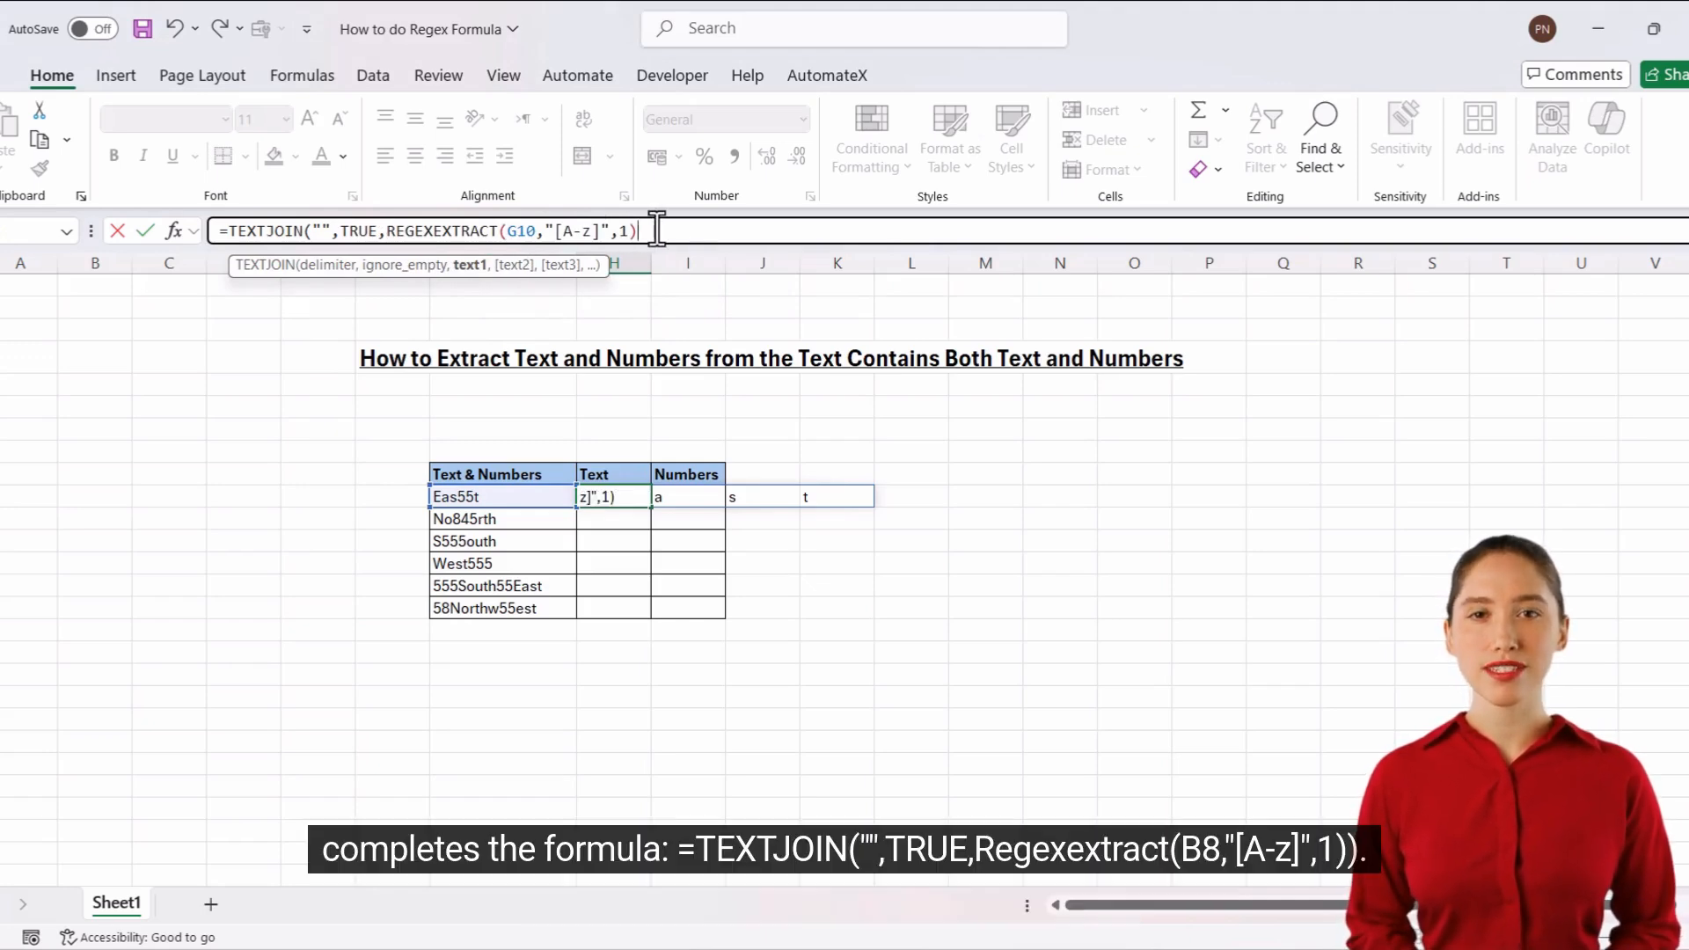
type(")")
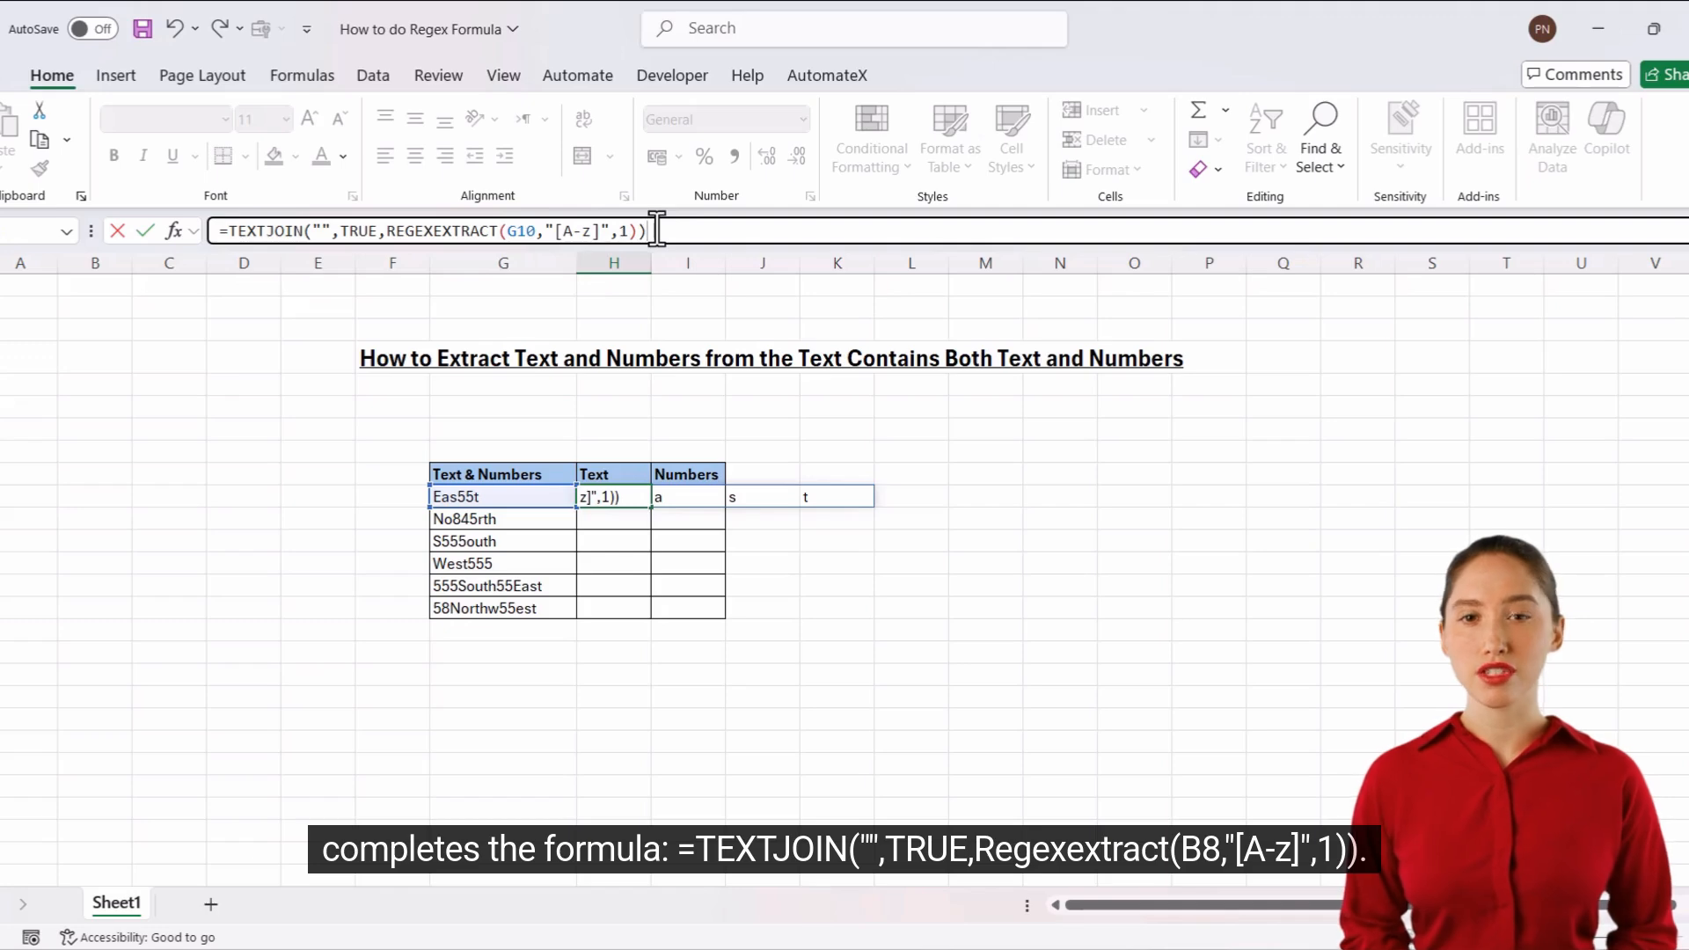
key("Return")
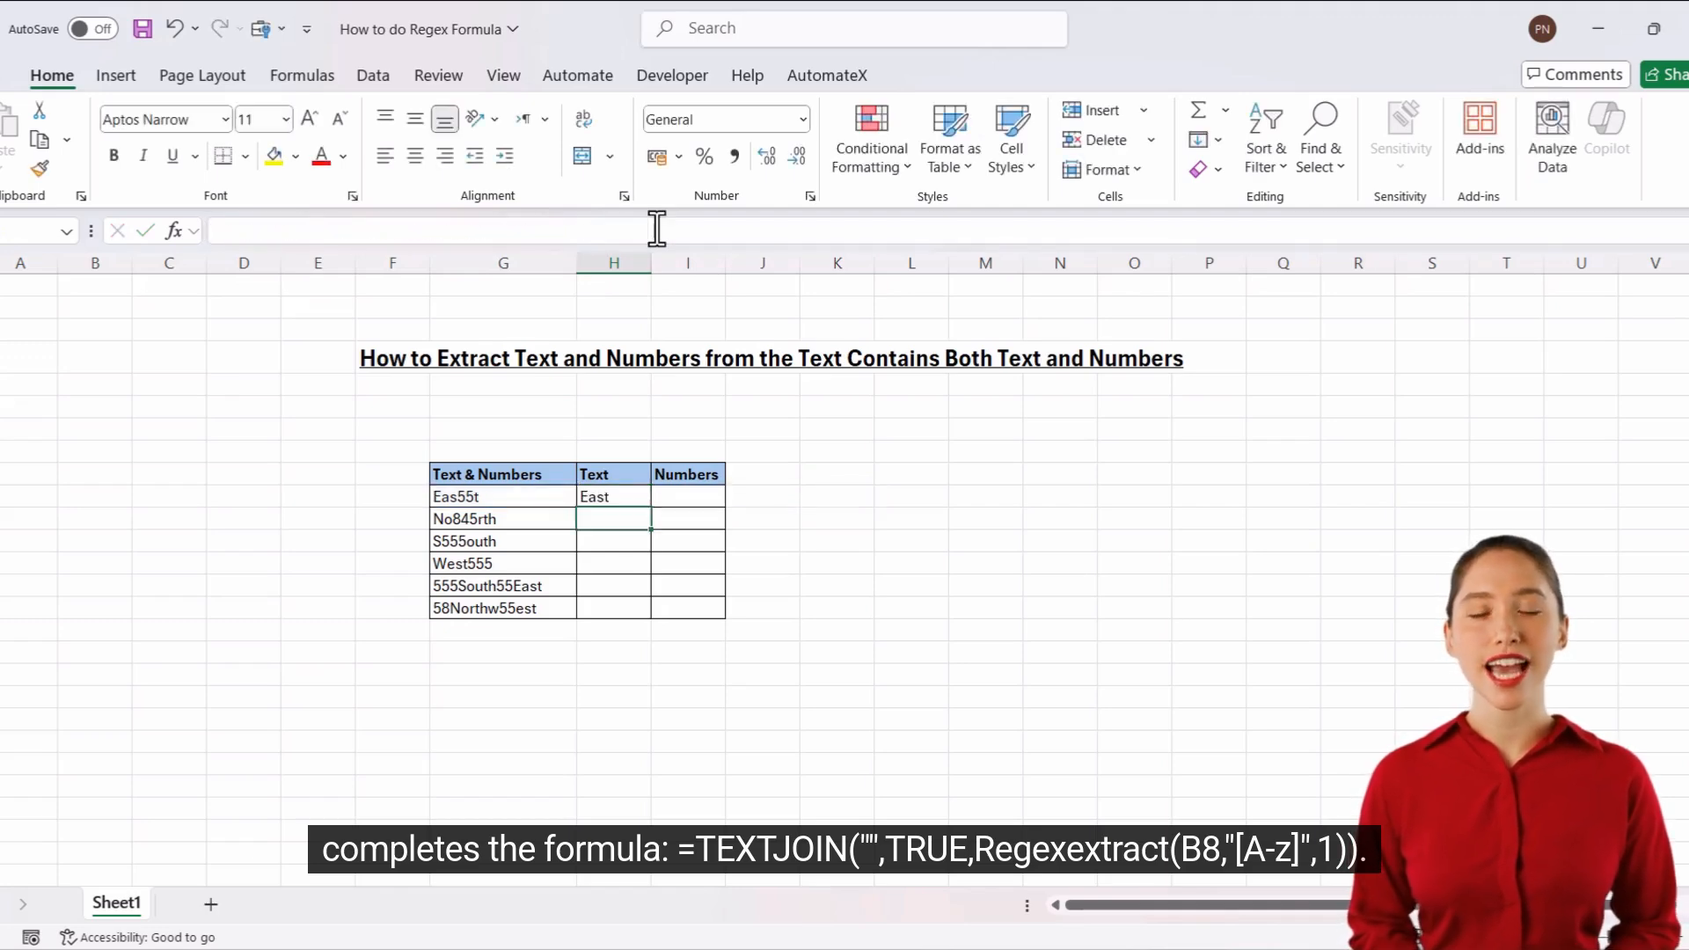
Fill the H10 formula down the Text column to the table's last row.
key("Up")
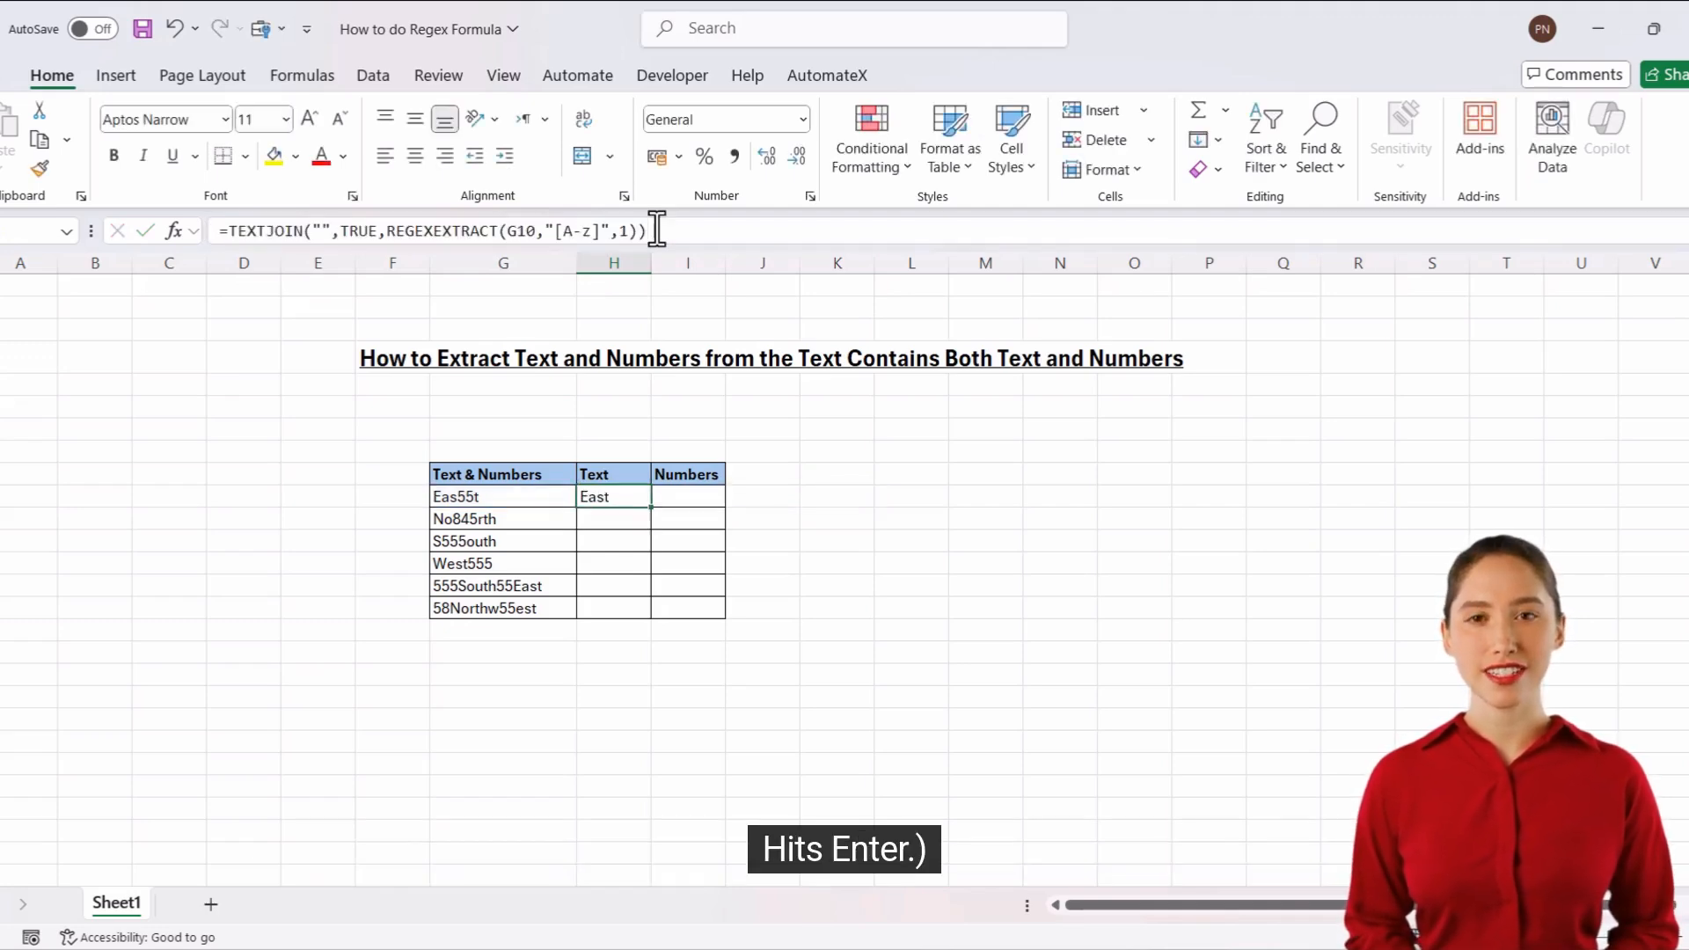
double_click(653, 510)
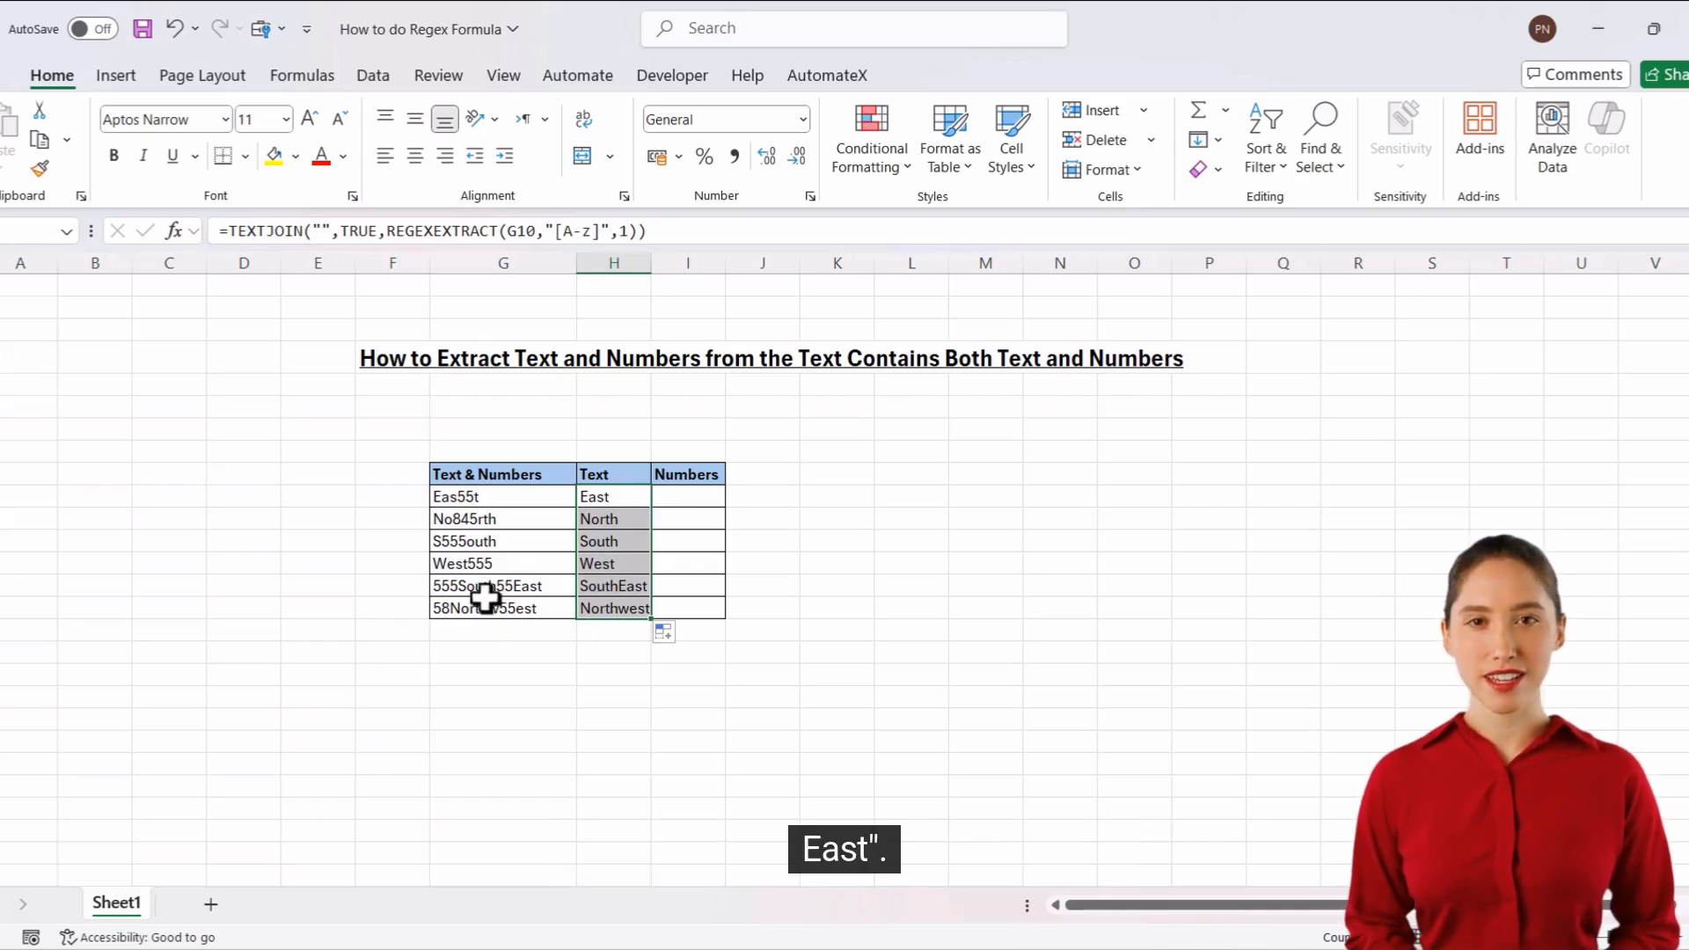
Start a REGEXEXTRACT formula in I10 under Numbers, using G10 as the text argument.
left_click(679, 495)
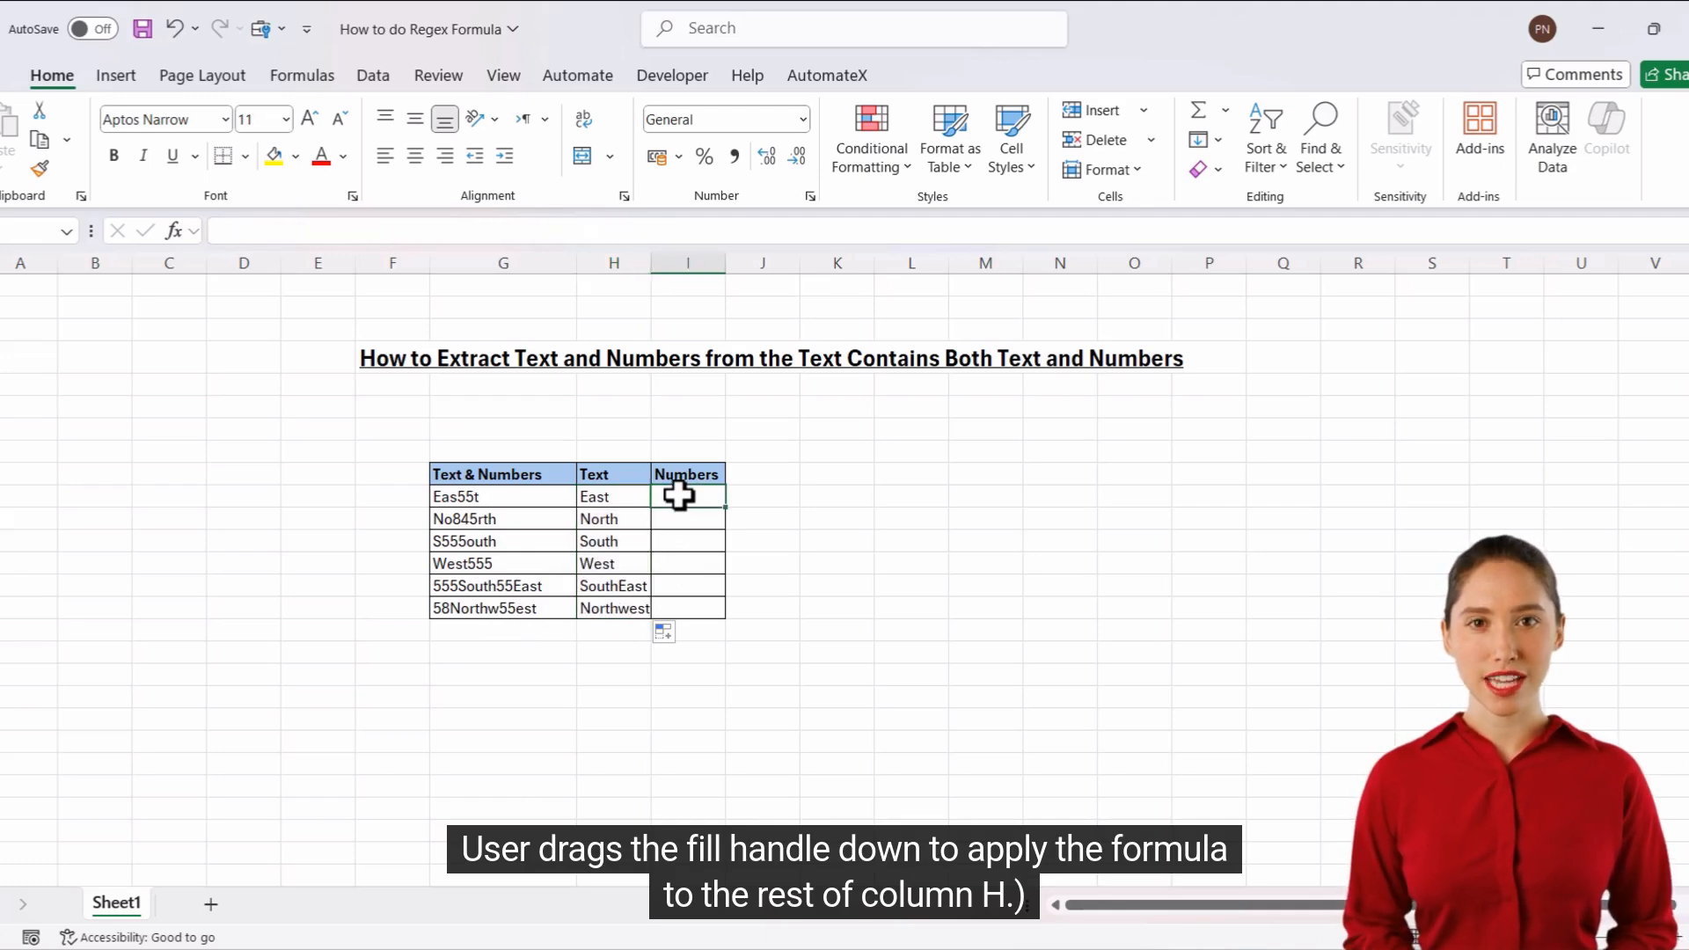
type("=")
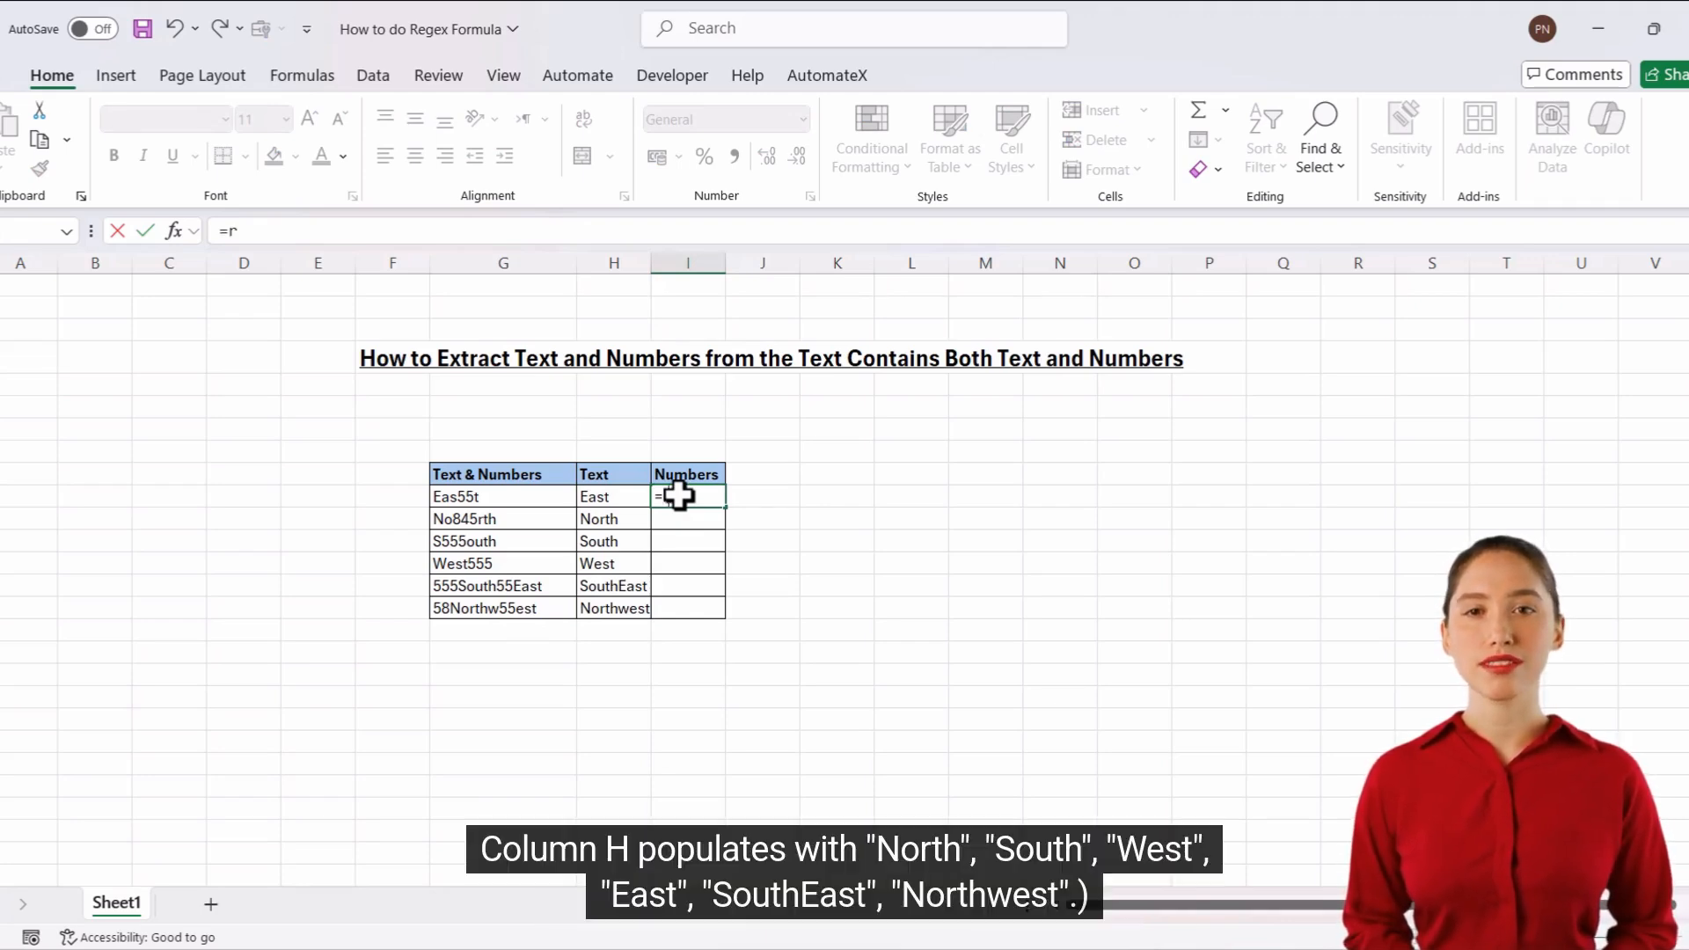
type("reg")
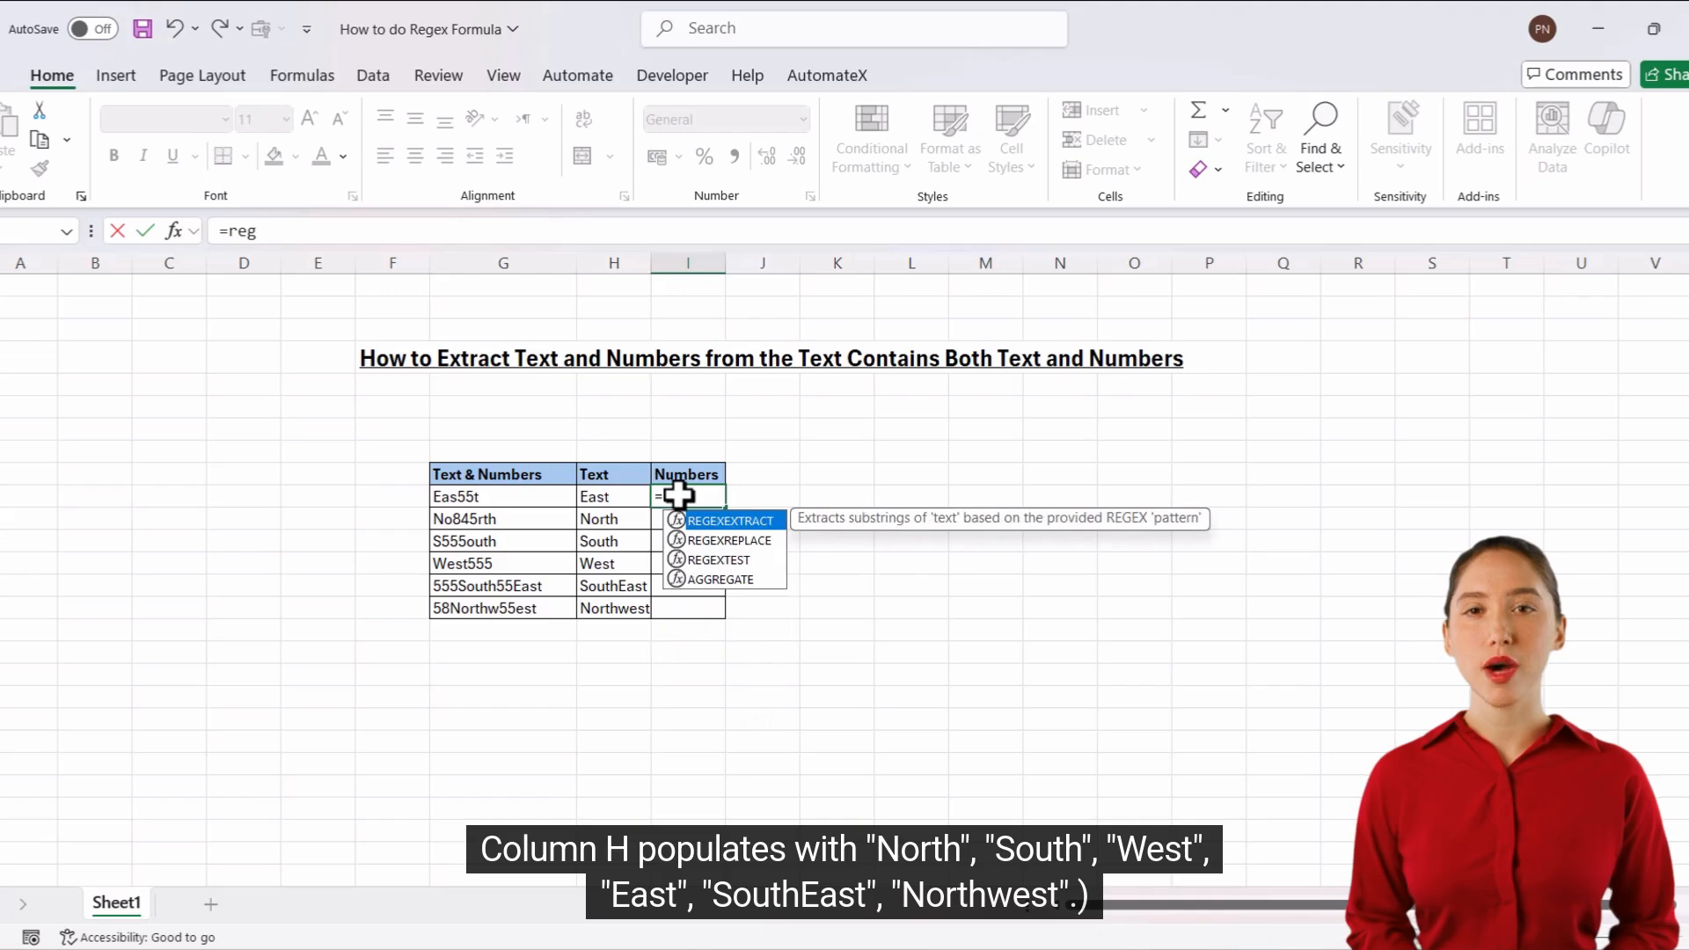
double_click(736, 519)
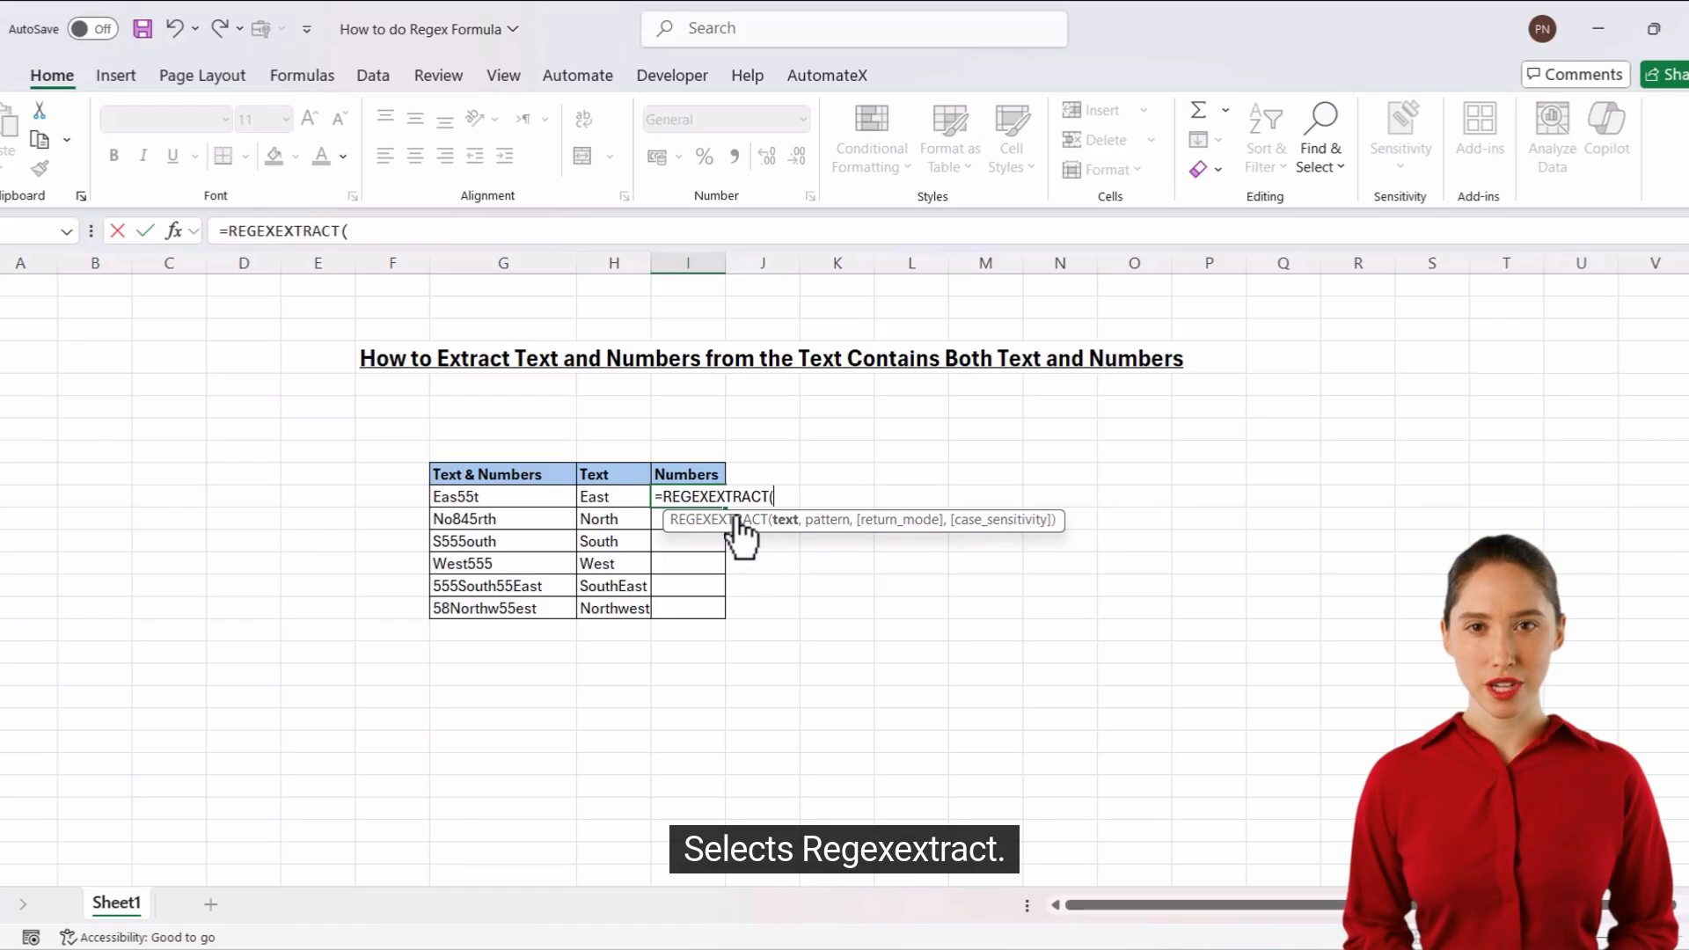
left_click(524, 498)
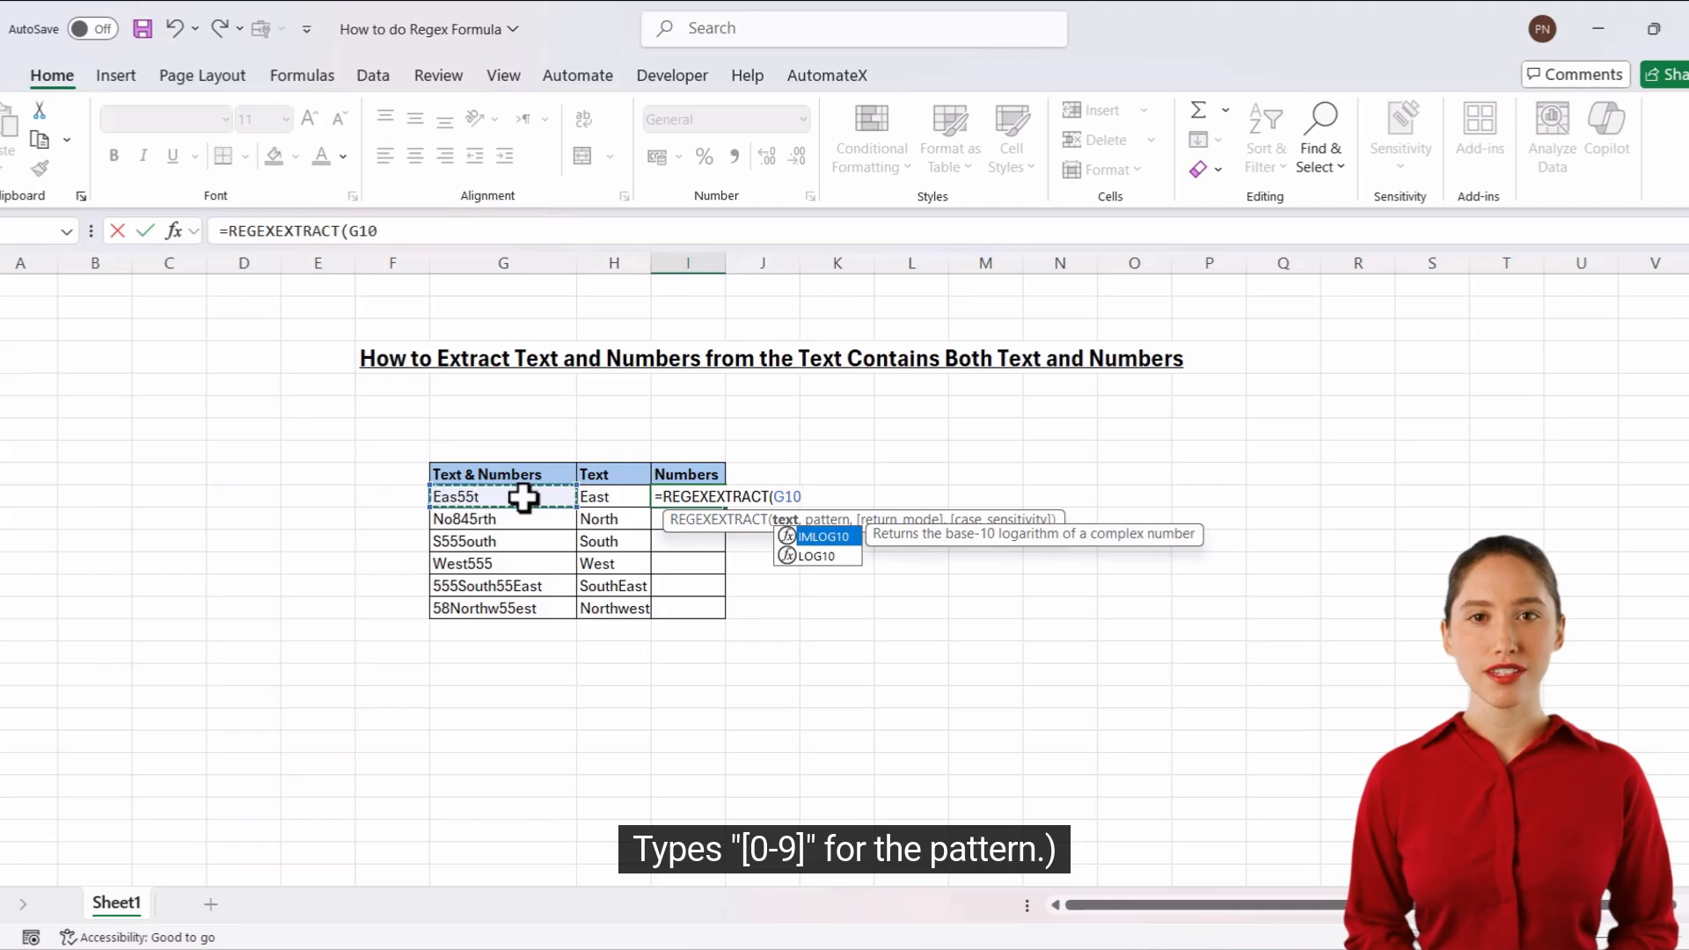
type(",")
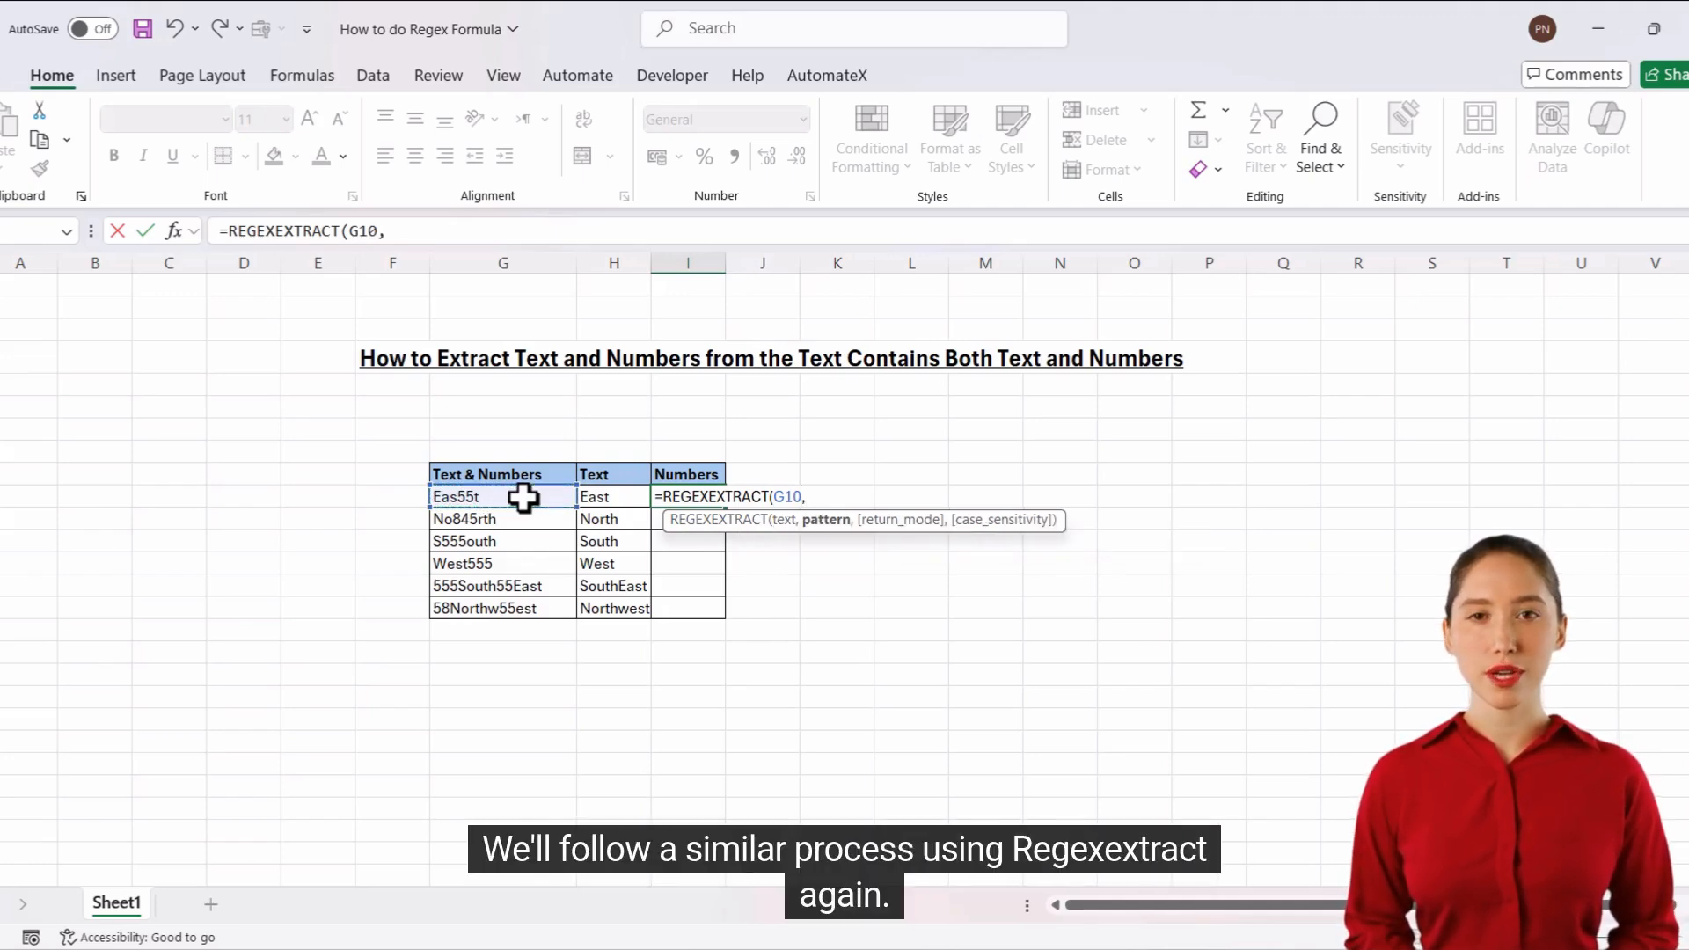
type("\"")
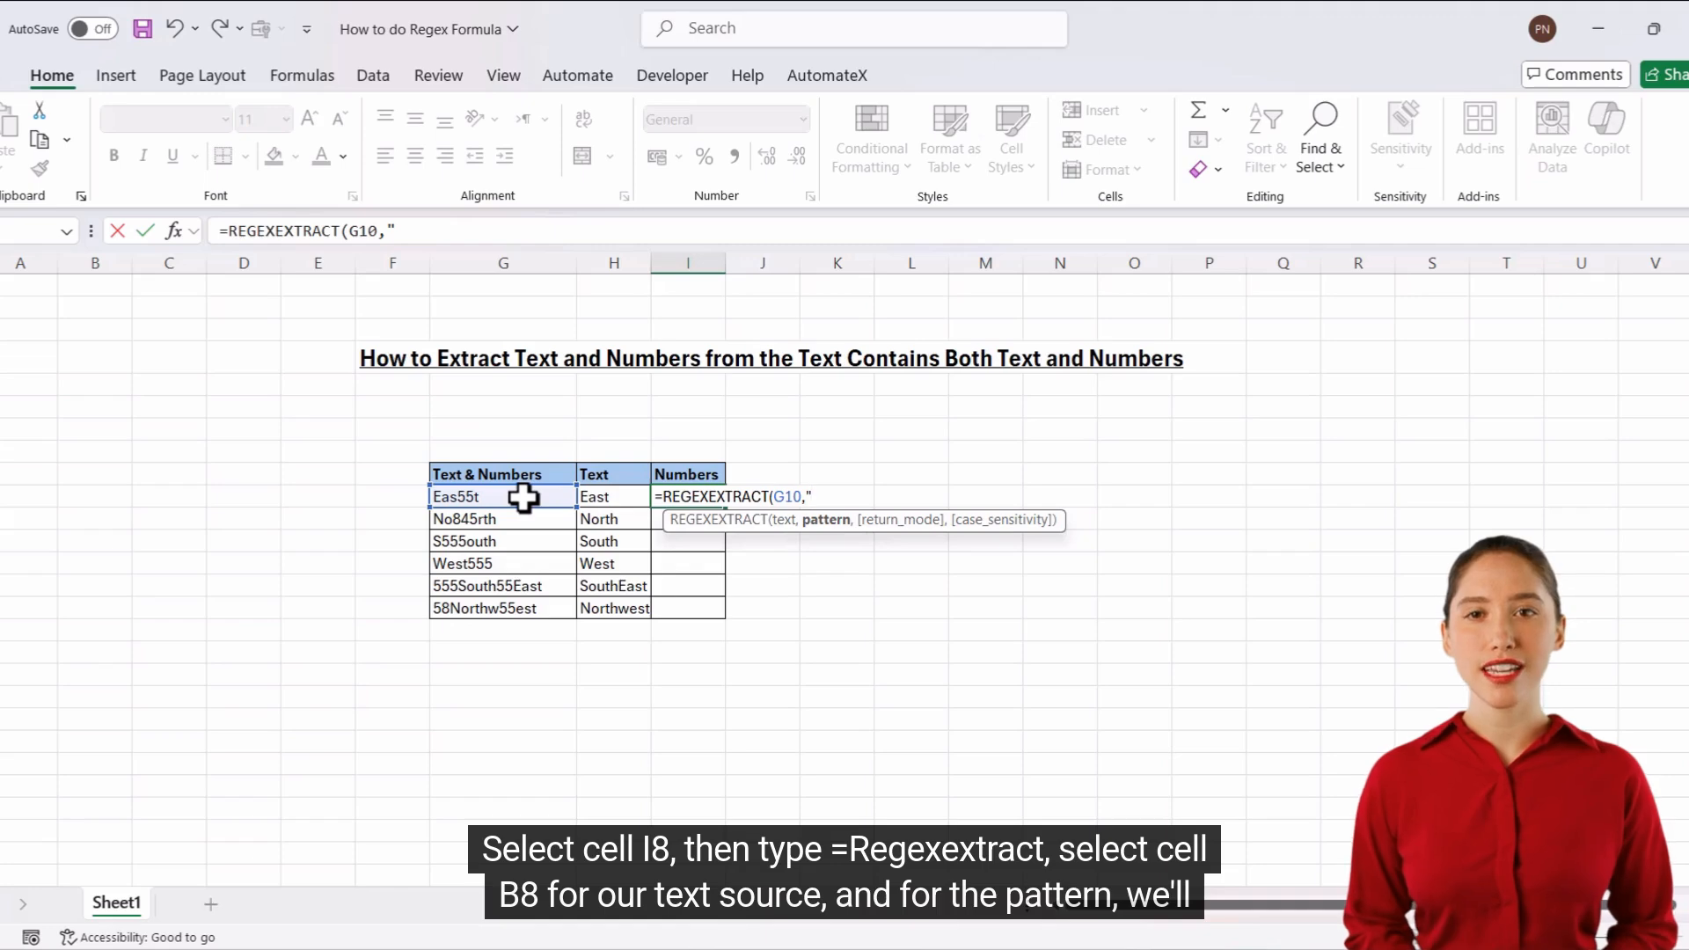
type("[")
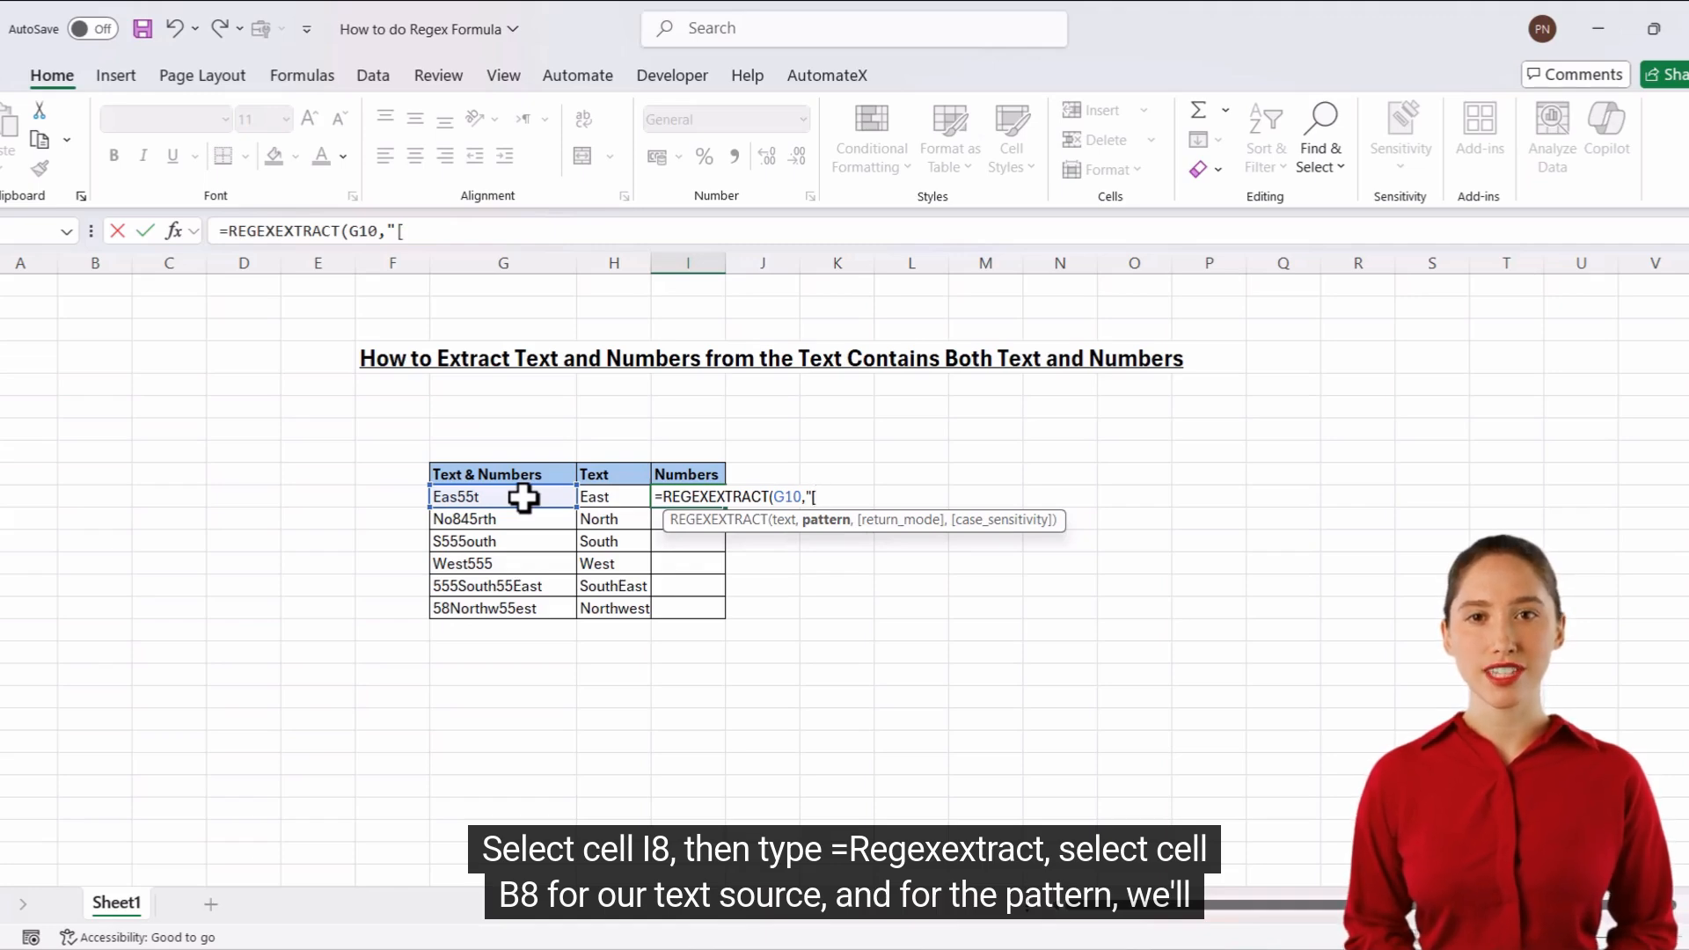
type("0")
type("-")
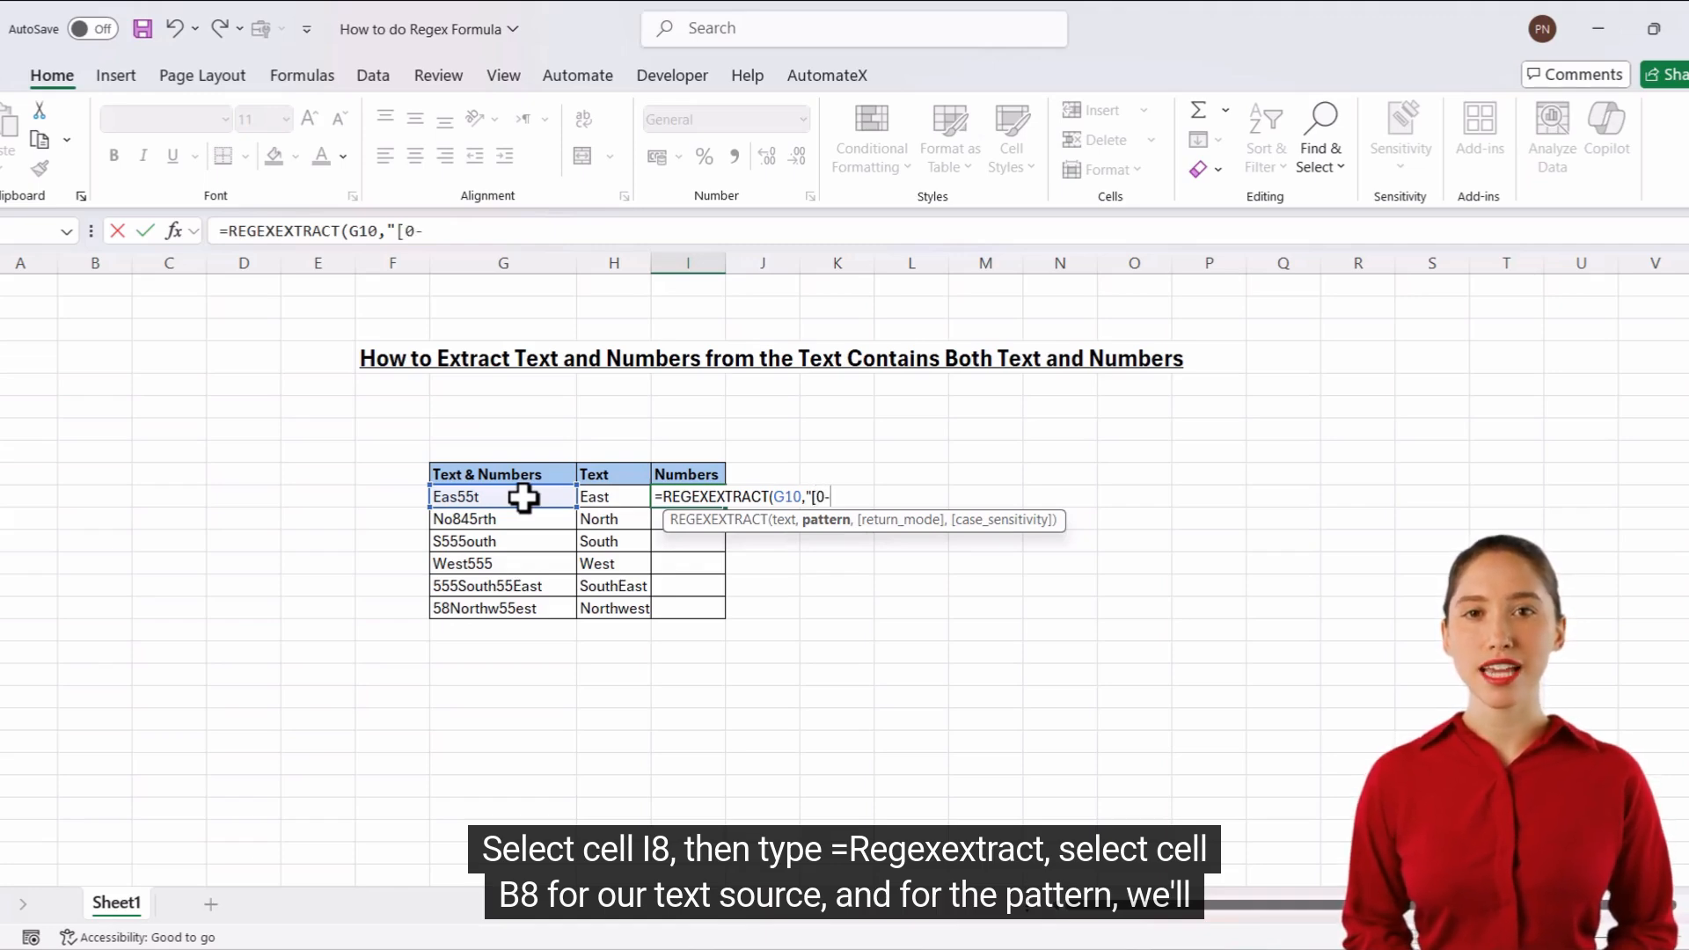
type("9]")
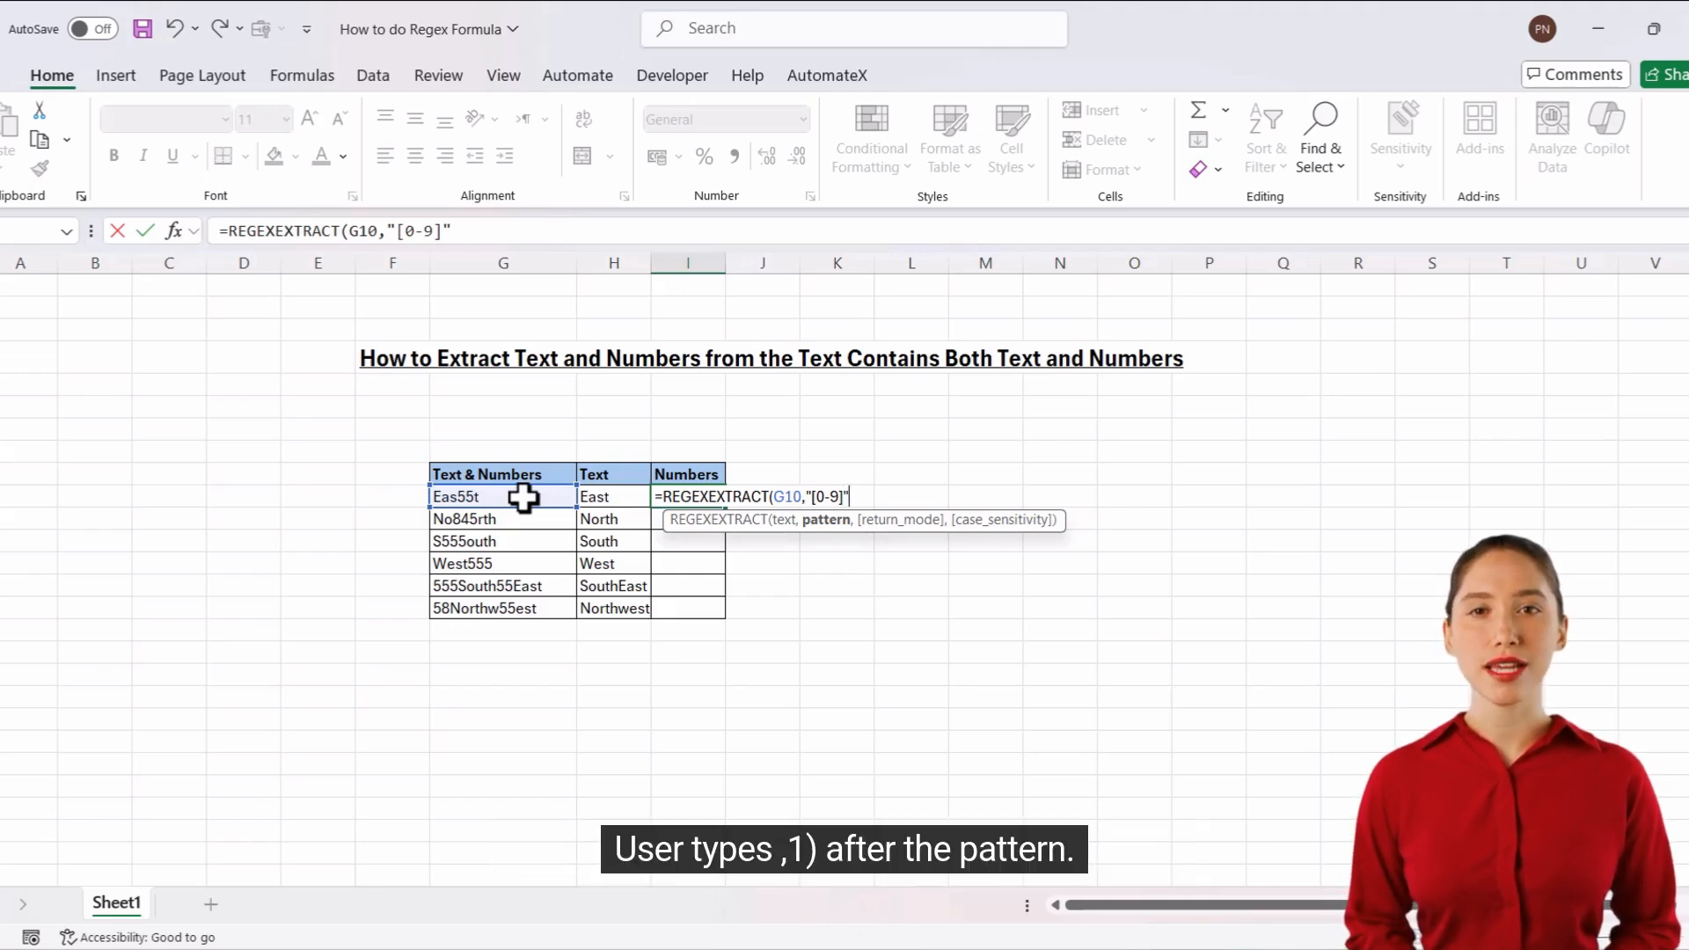
Set the return mode to 1 (All matches) and complete the formula in I10 as =REGEXEXTRACT(G10,"[0-9]",1).
type(",")
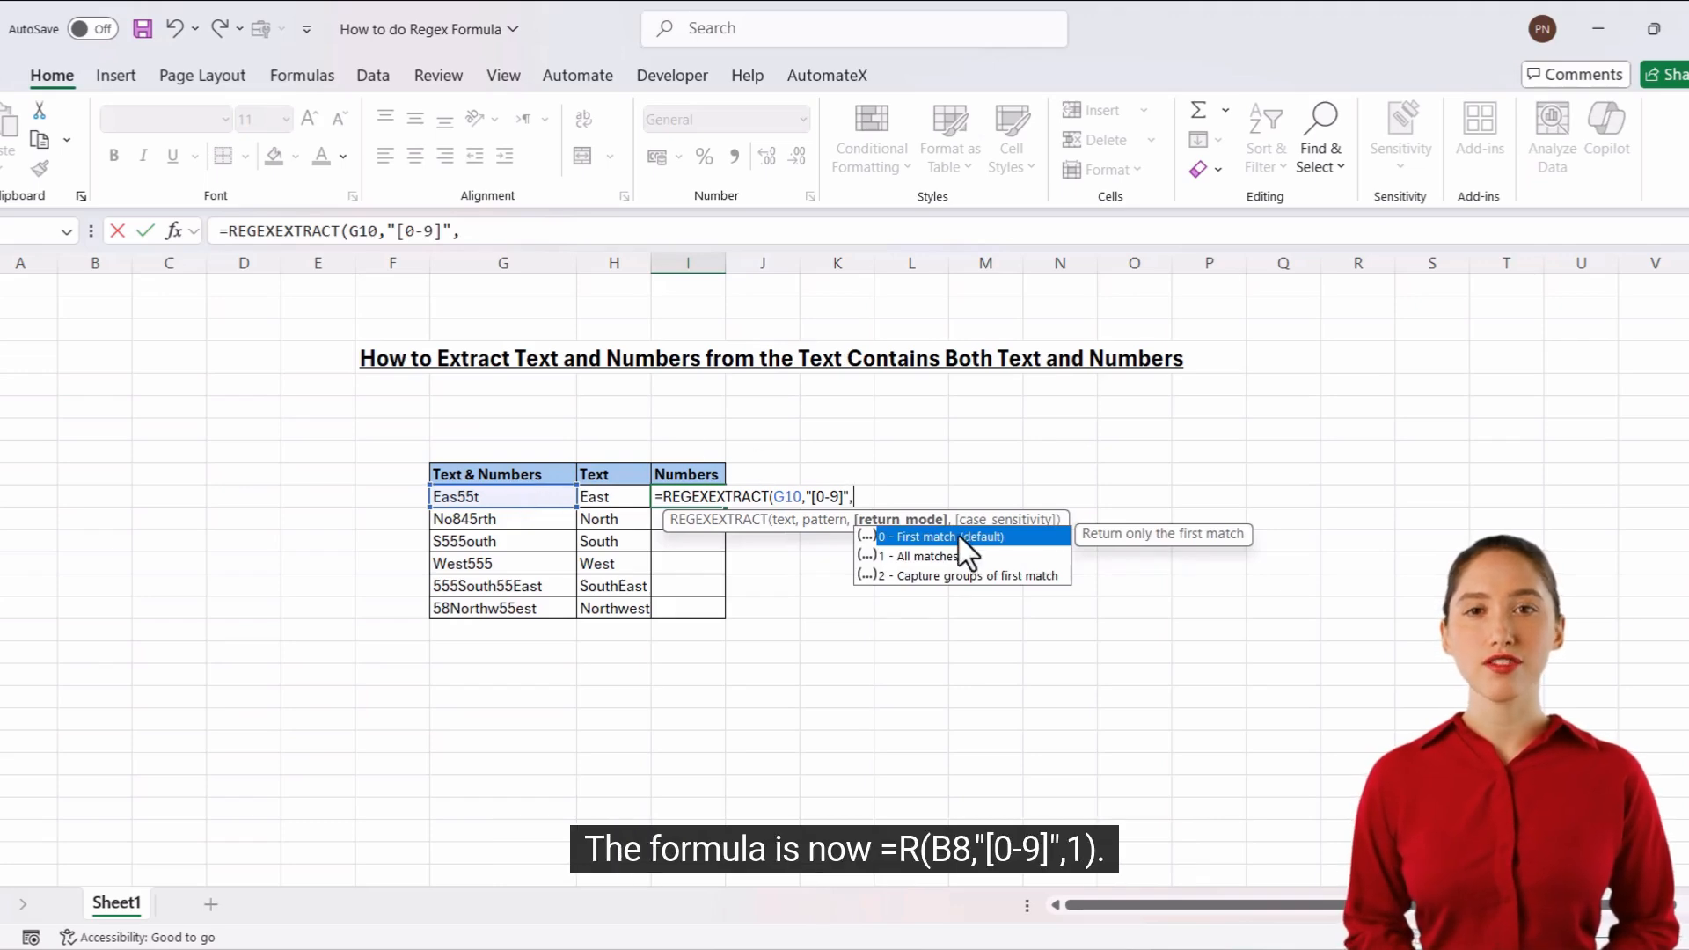
double_click(919, 561)
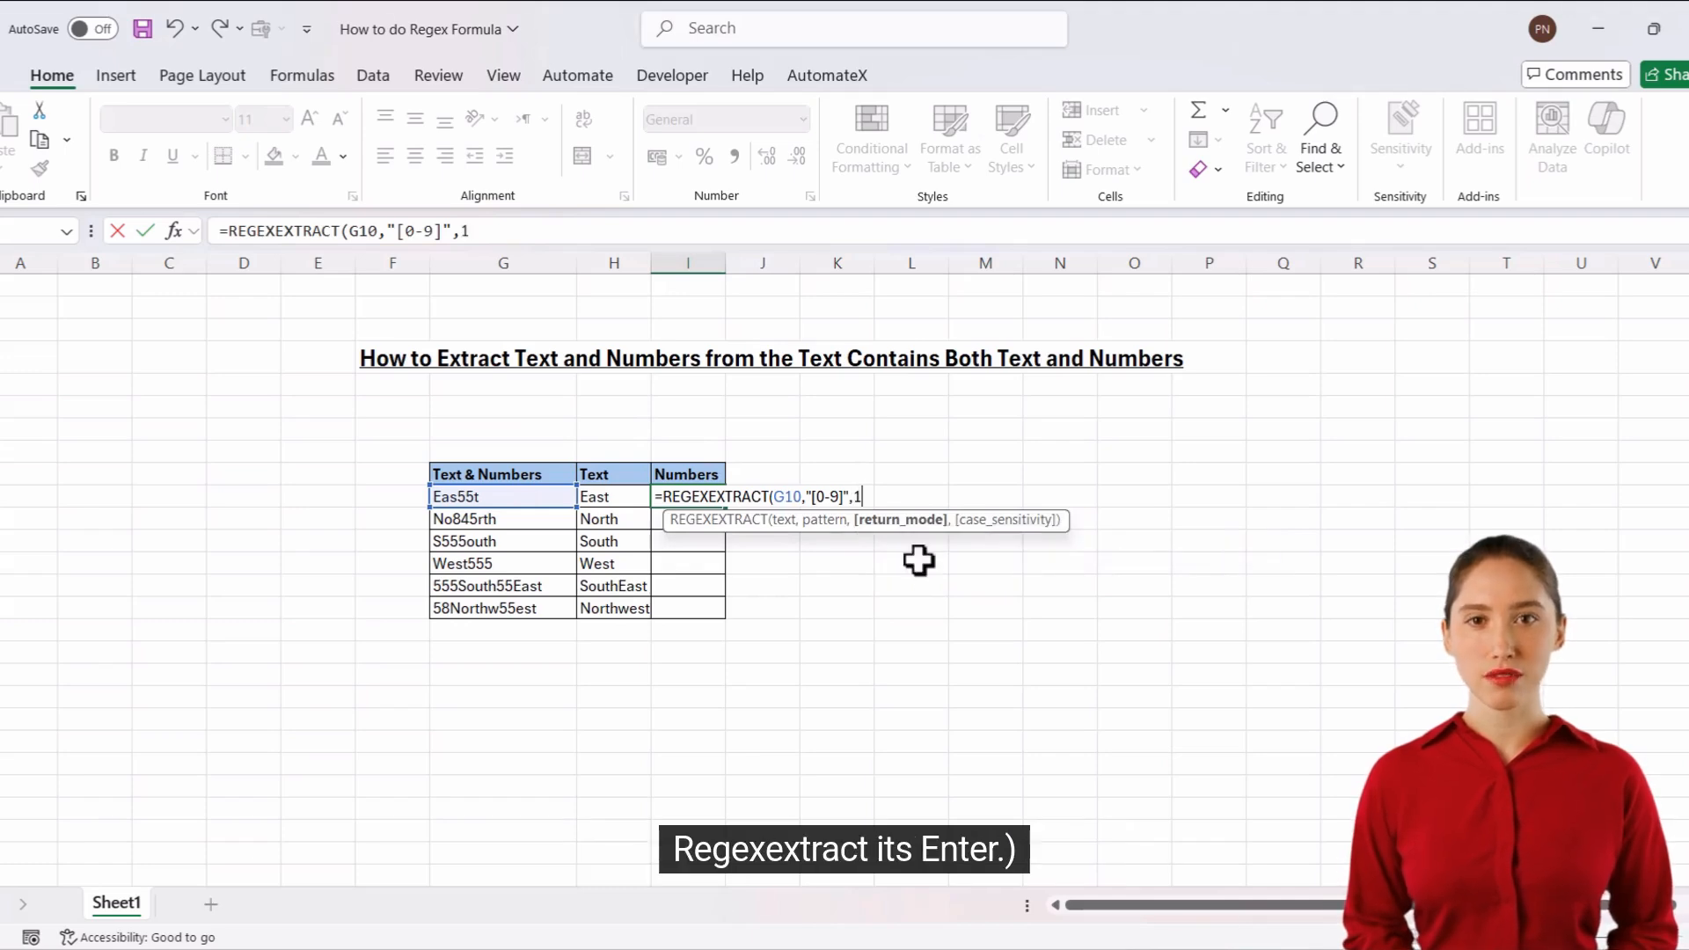
type(")")
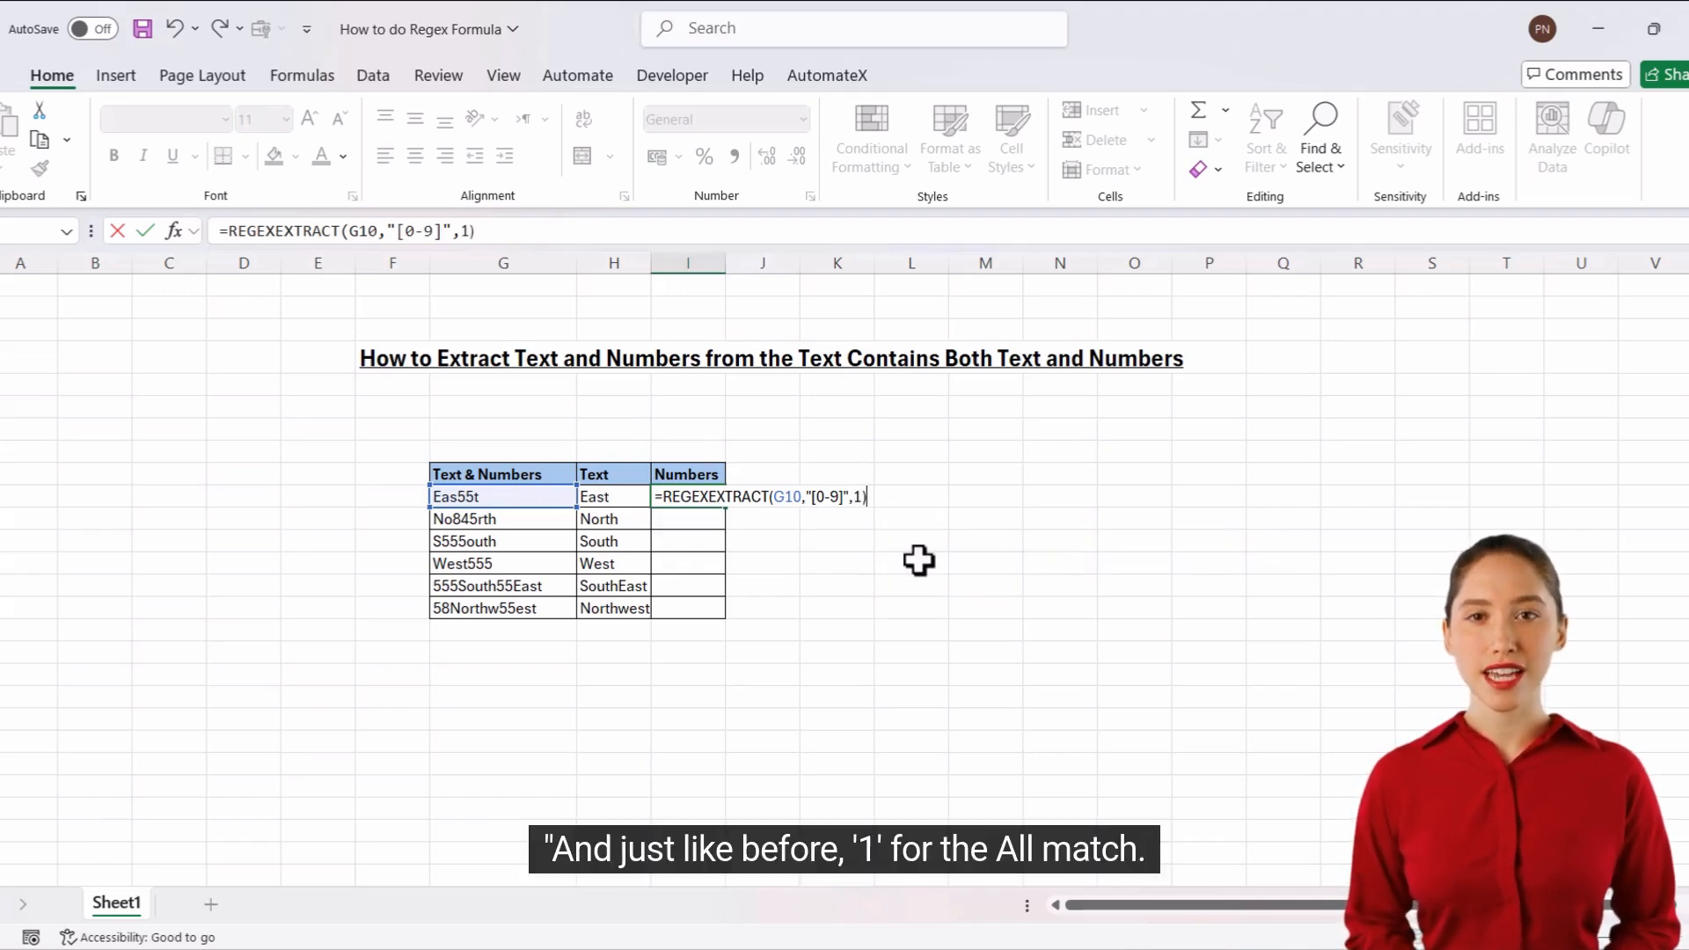
key("Return")
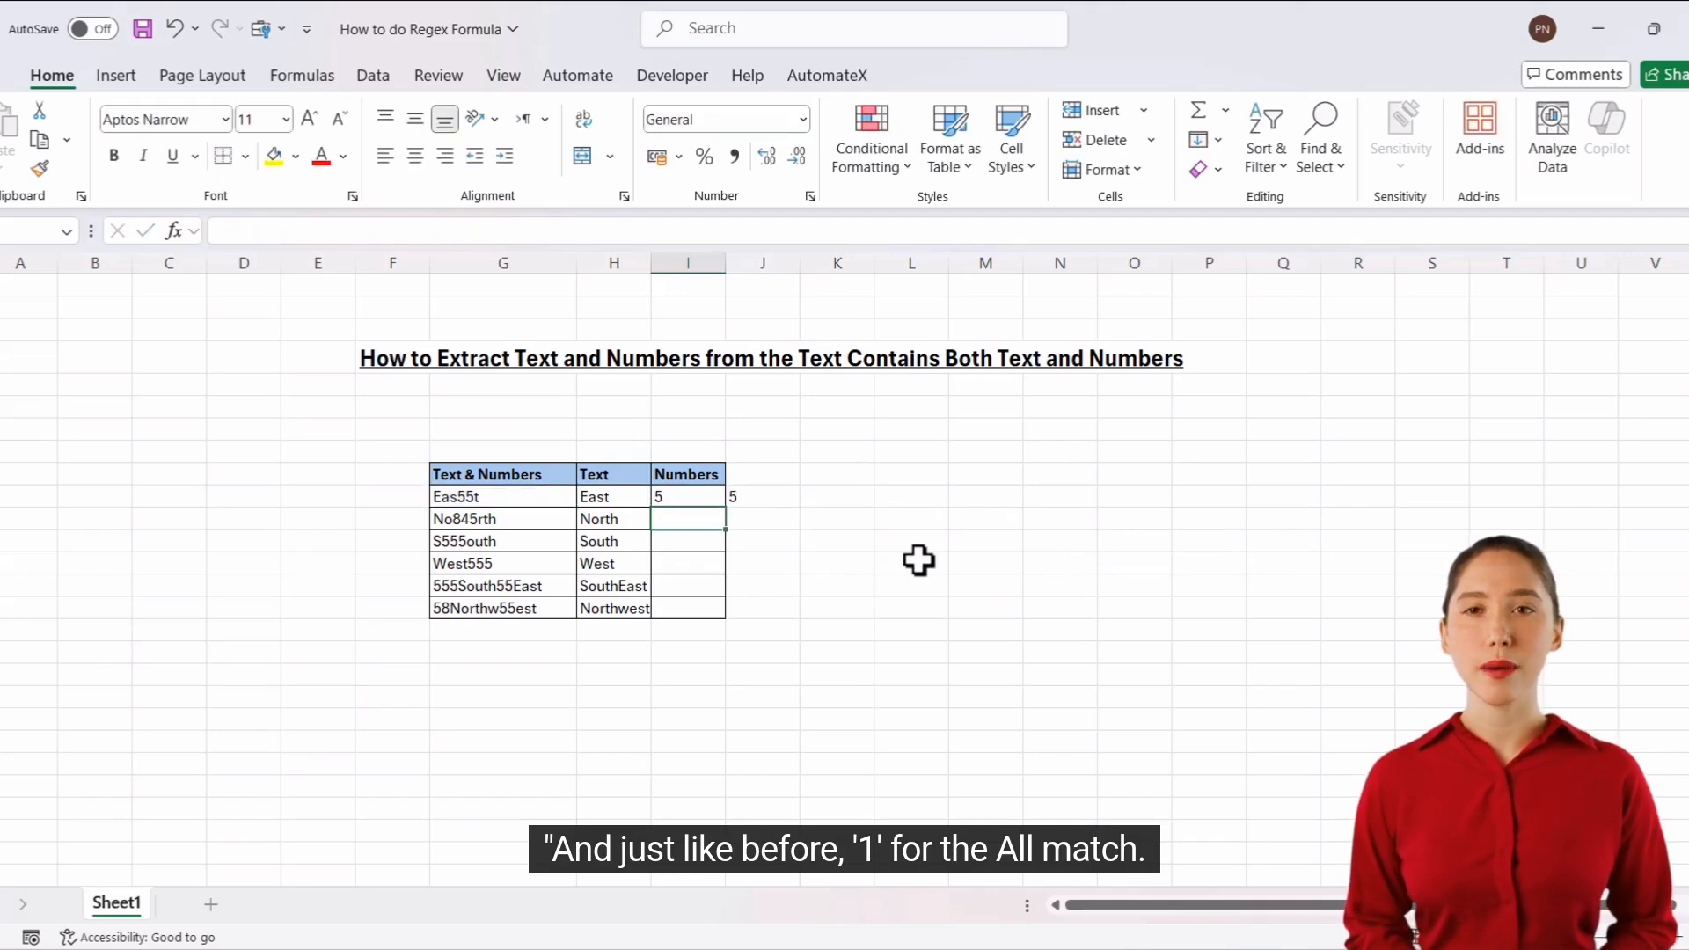
Nest the REGEXEXTRACT formula in I10 inside TEXTJOIN, with an empty string "" as the delimiter.
key("Up")
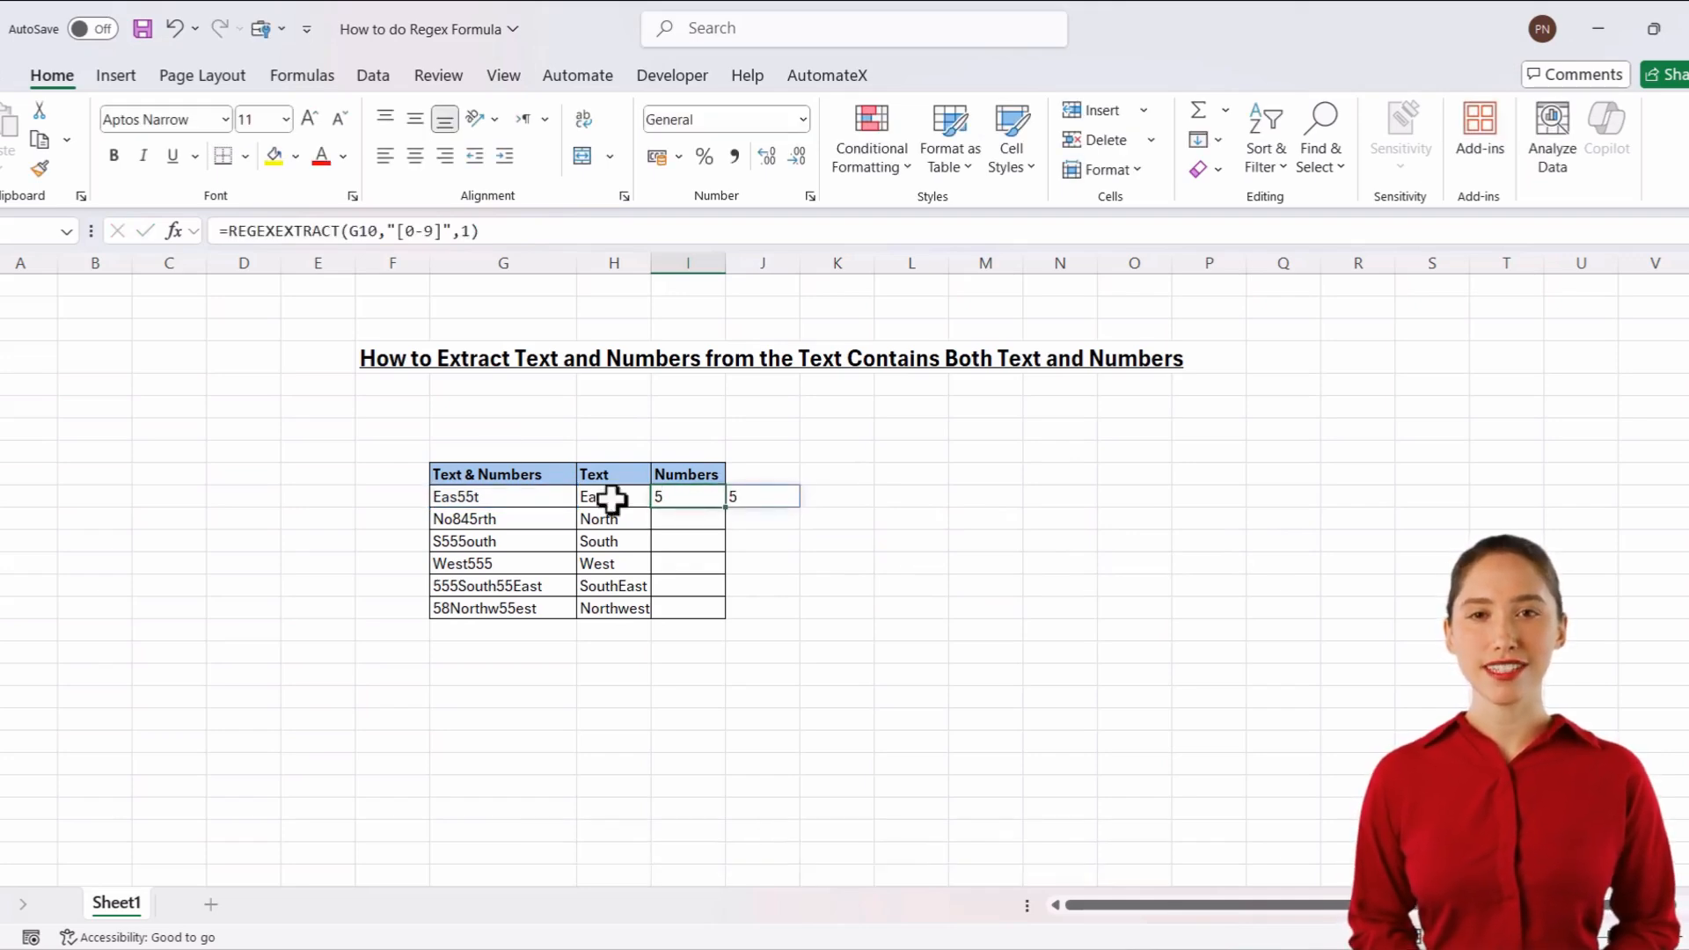
left_click(231, 231)
type("Tex")
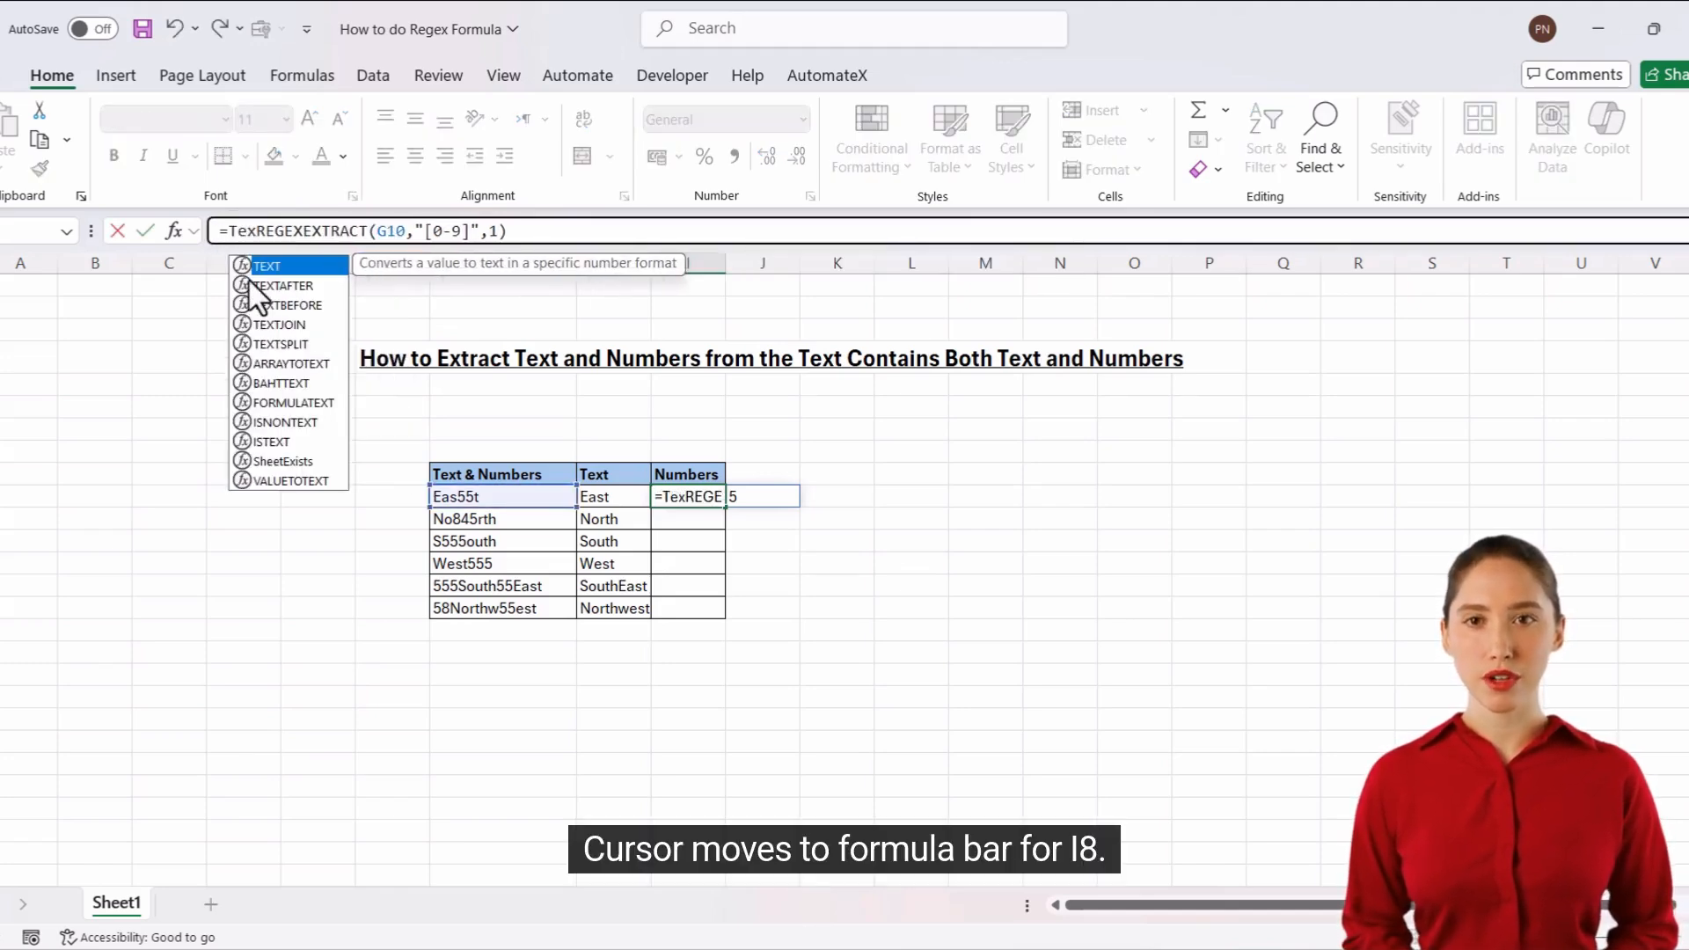
double_click(278, 323)
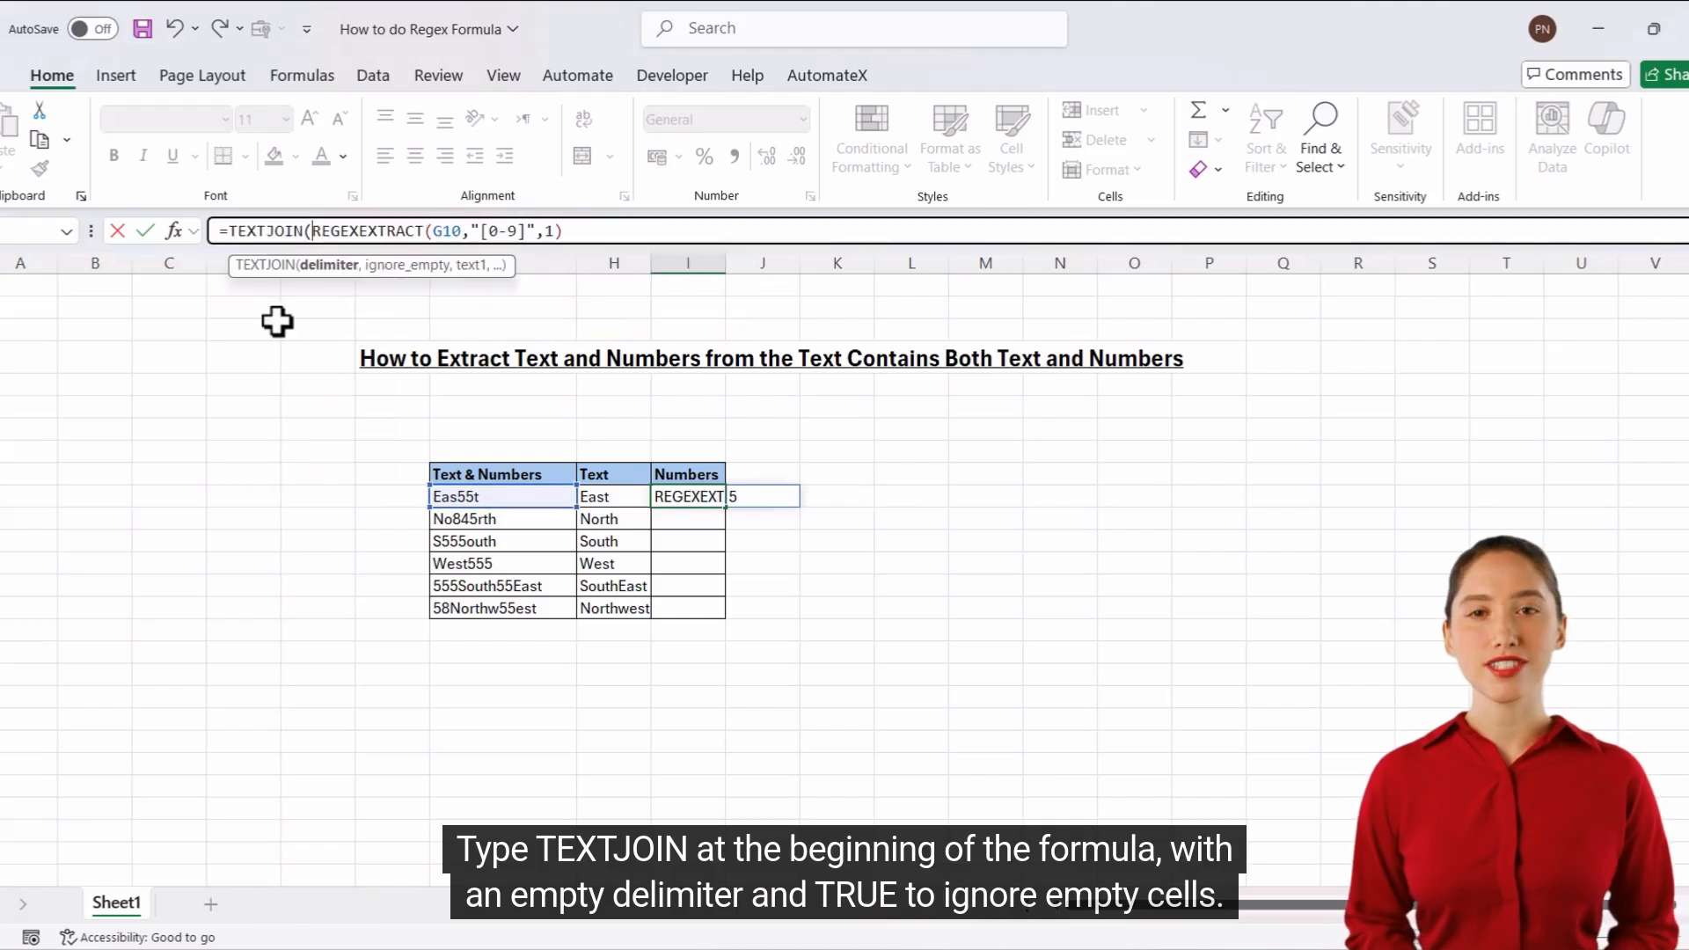
type("\"\"")
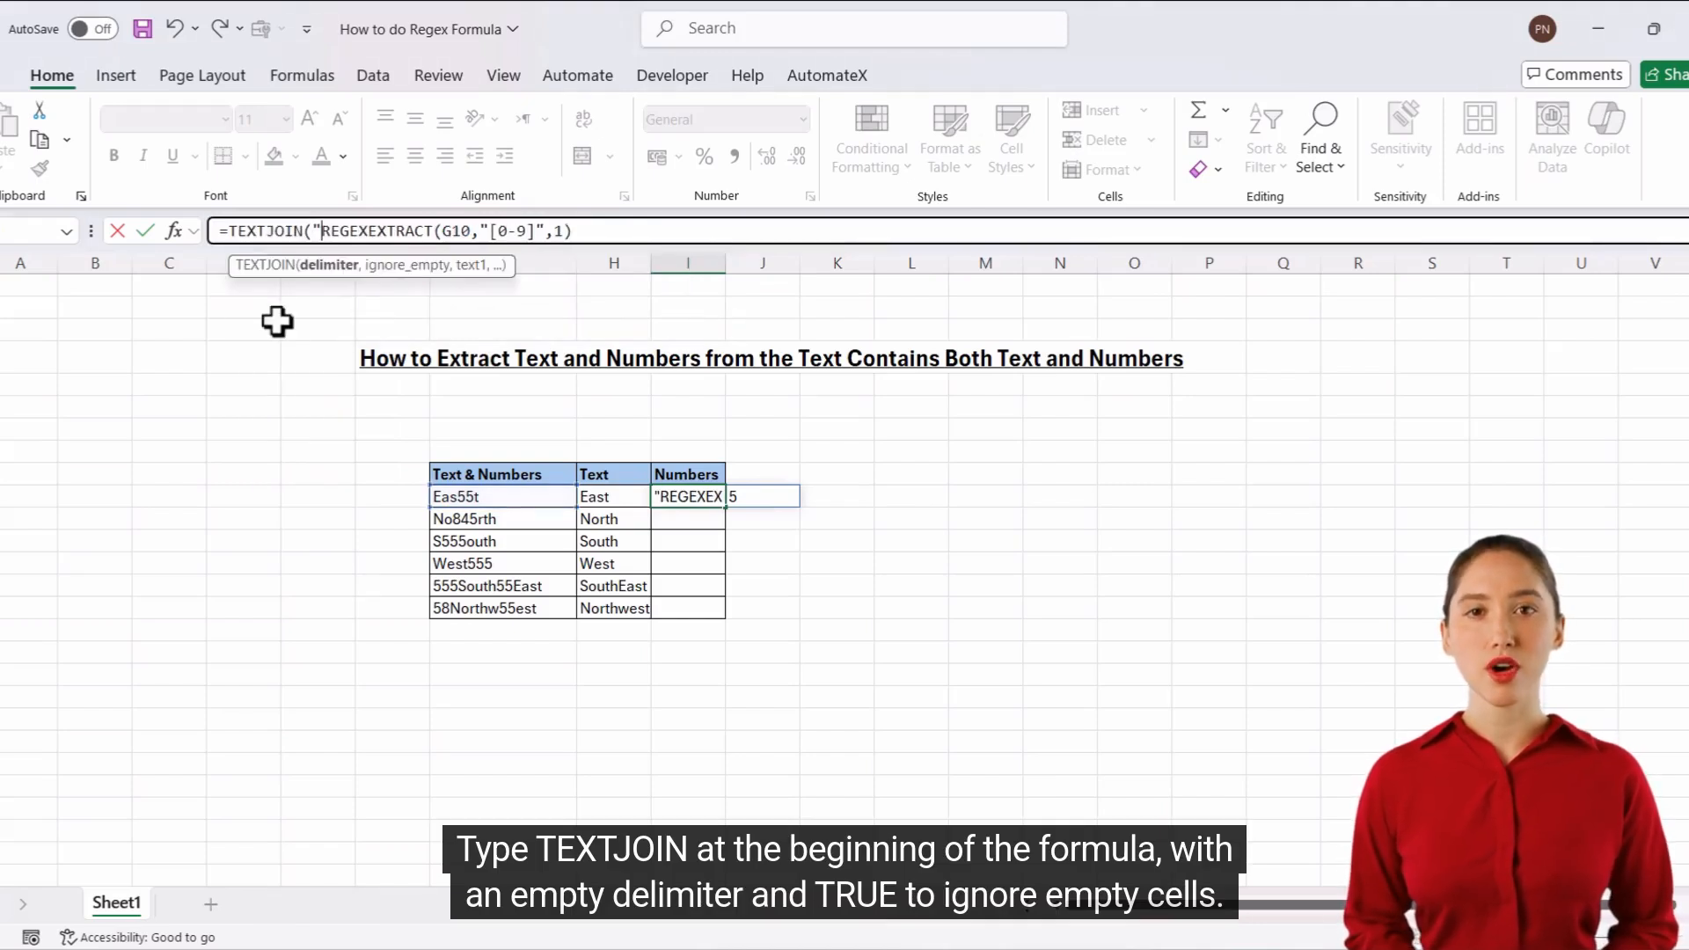
type(",")
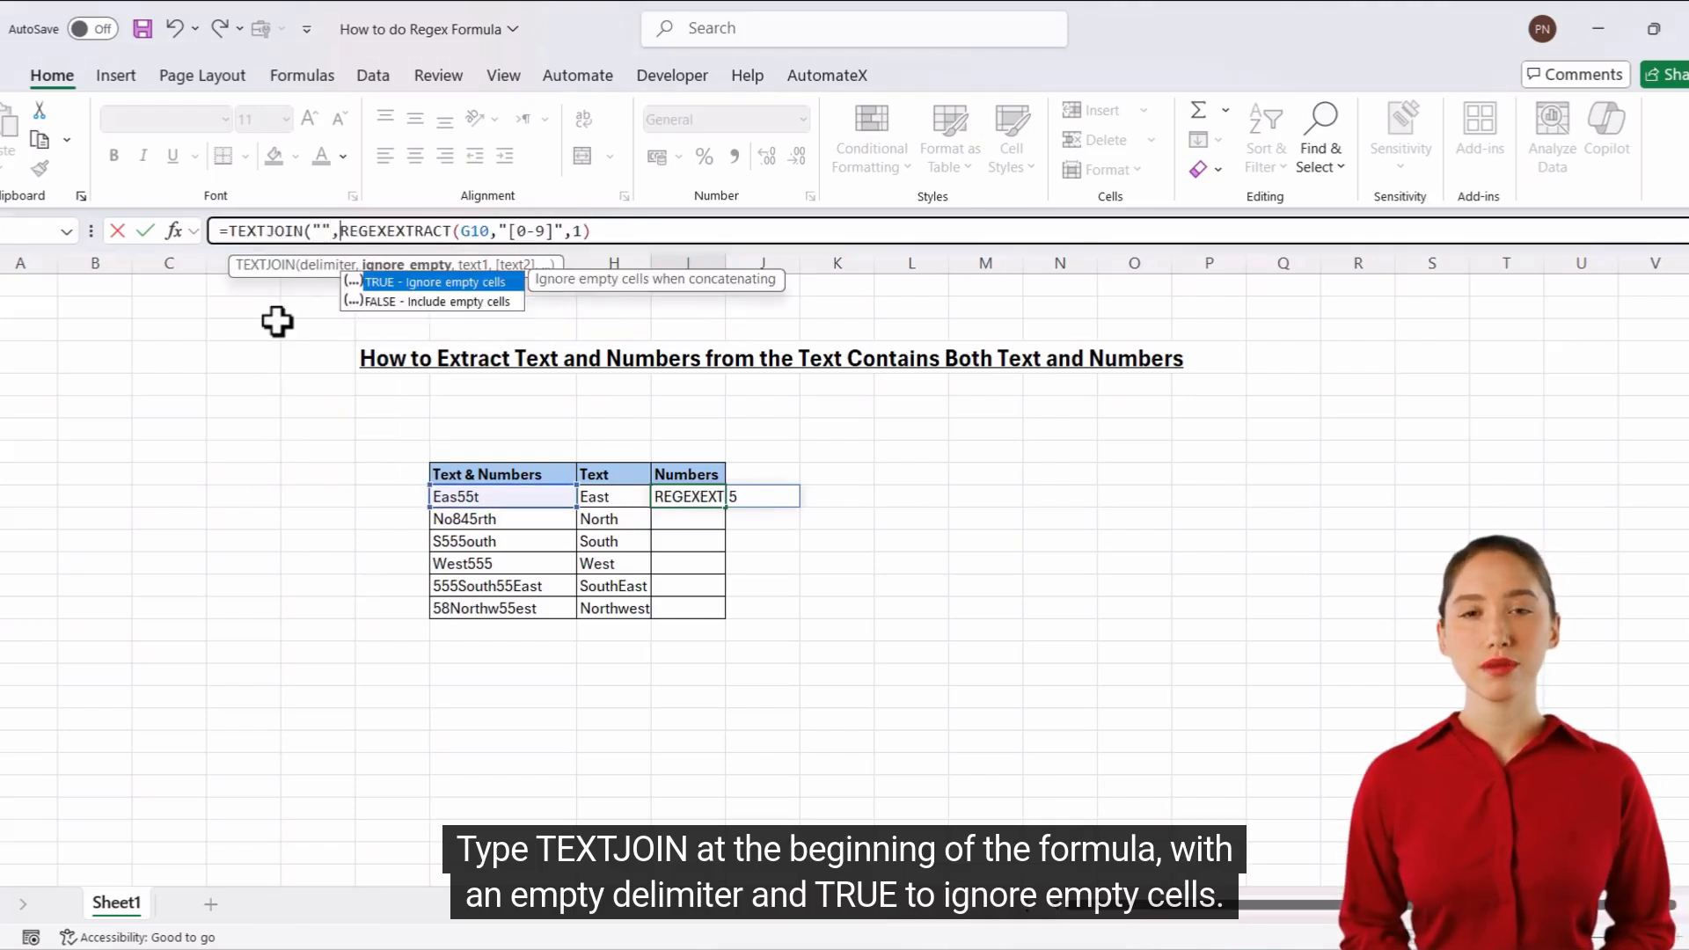
Set ignore_empty to TRUE in I10 and complete the formula as =TEXTJOIN("",TRUE,REGEXEXTRACT(G10,"[0-9]",1)).
double_click(443, 284)
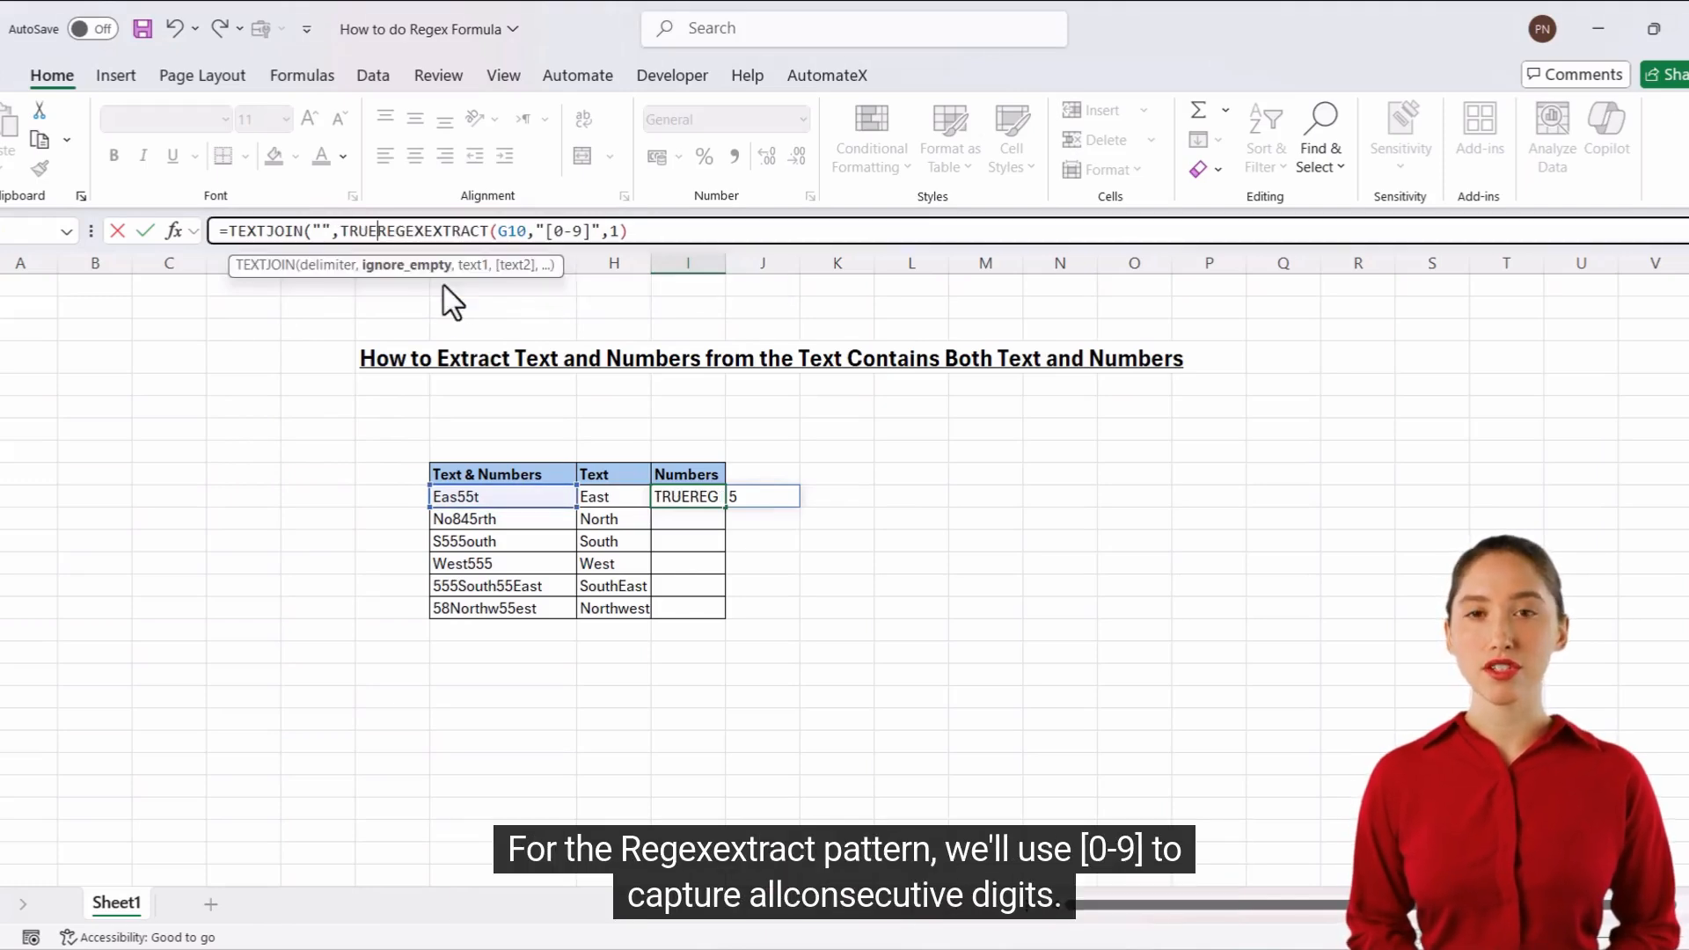
type(",")
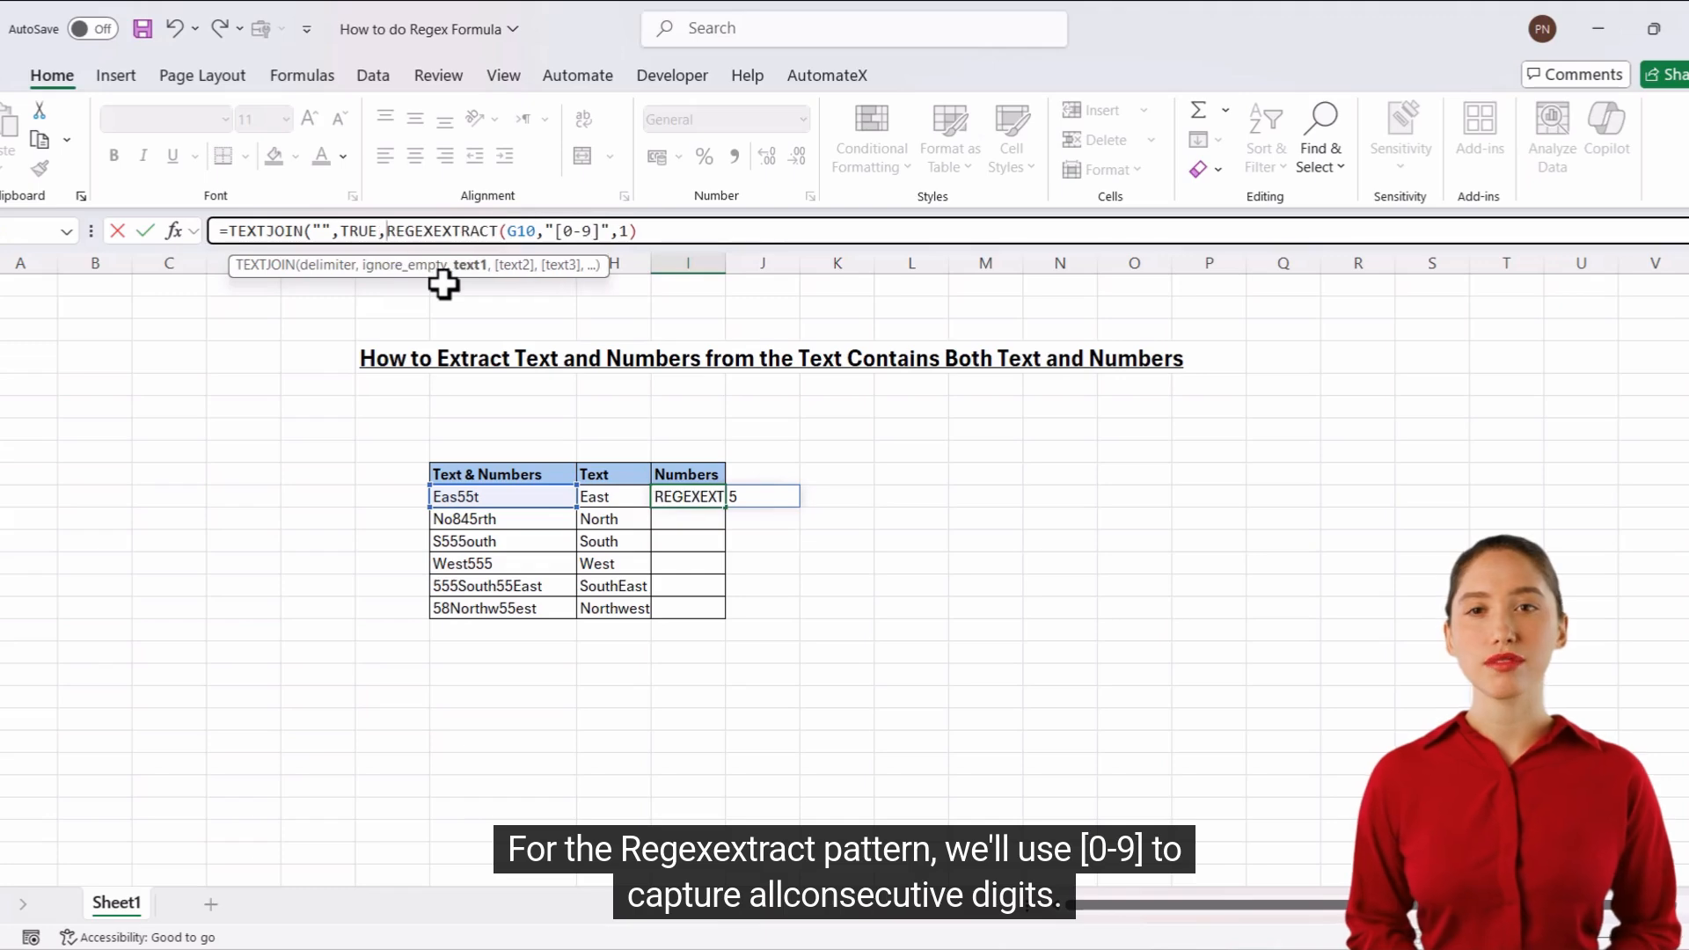
left_click(666, 230)
type(")")
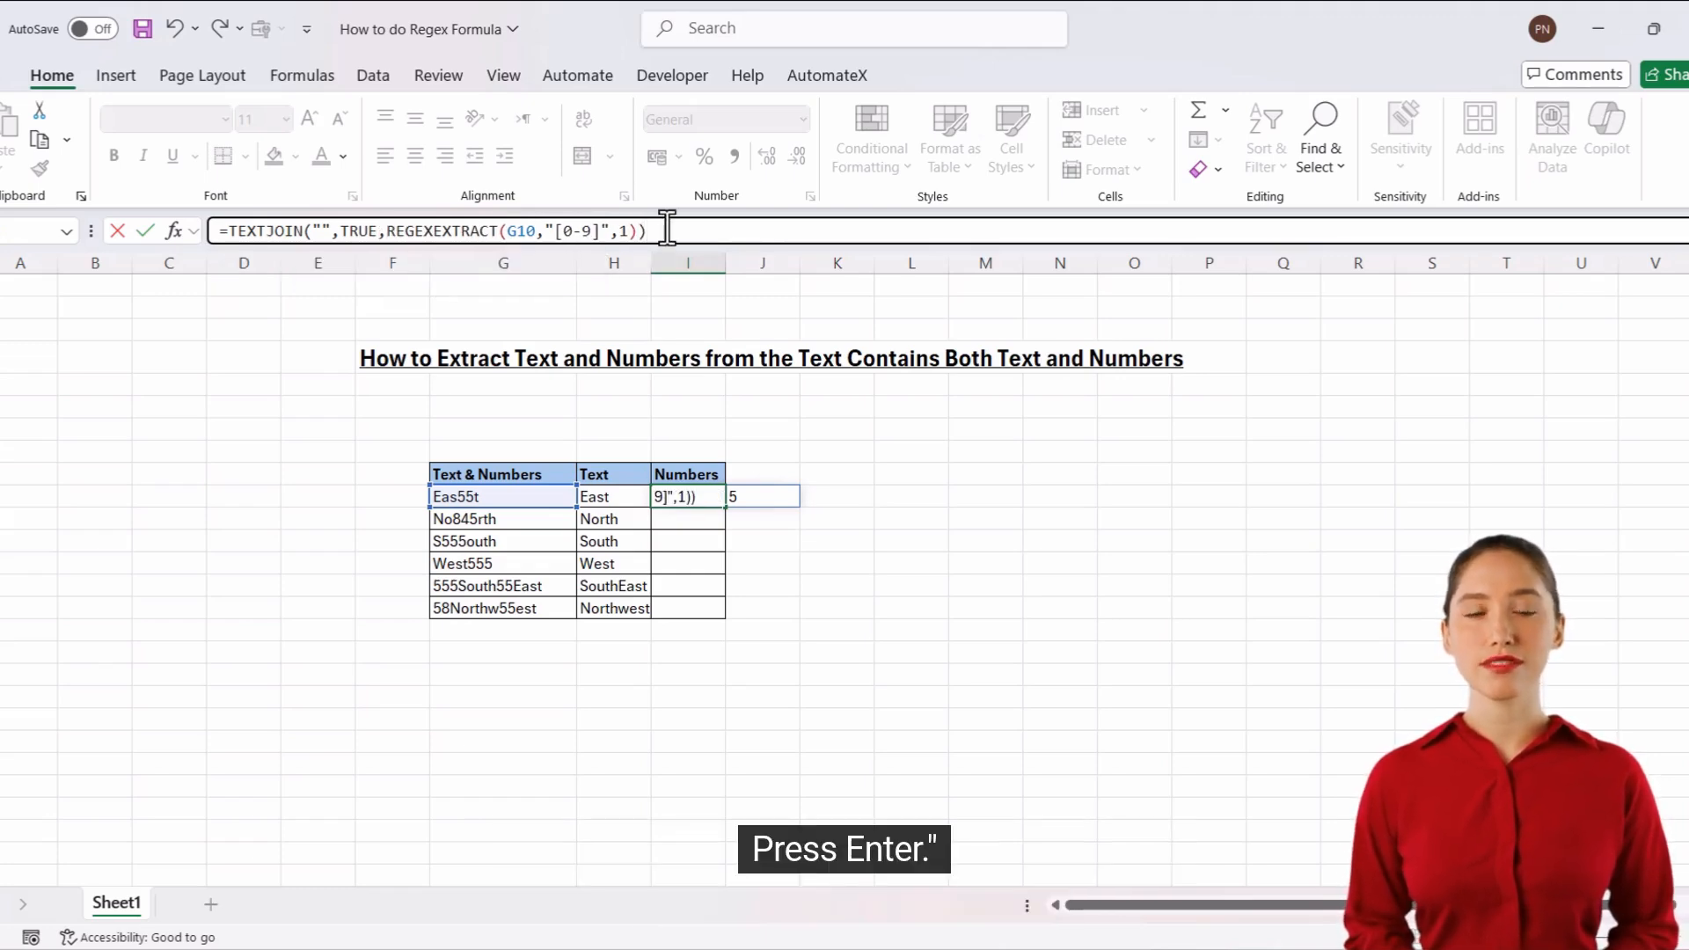
key("Return")
Fill the I10 formula down the Numbers column to the table's last row and widen column H slightly.
left_click(686, 495)
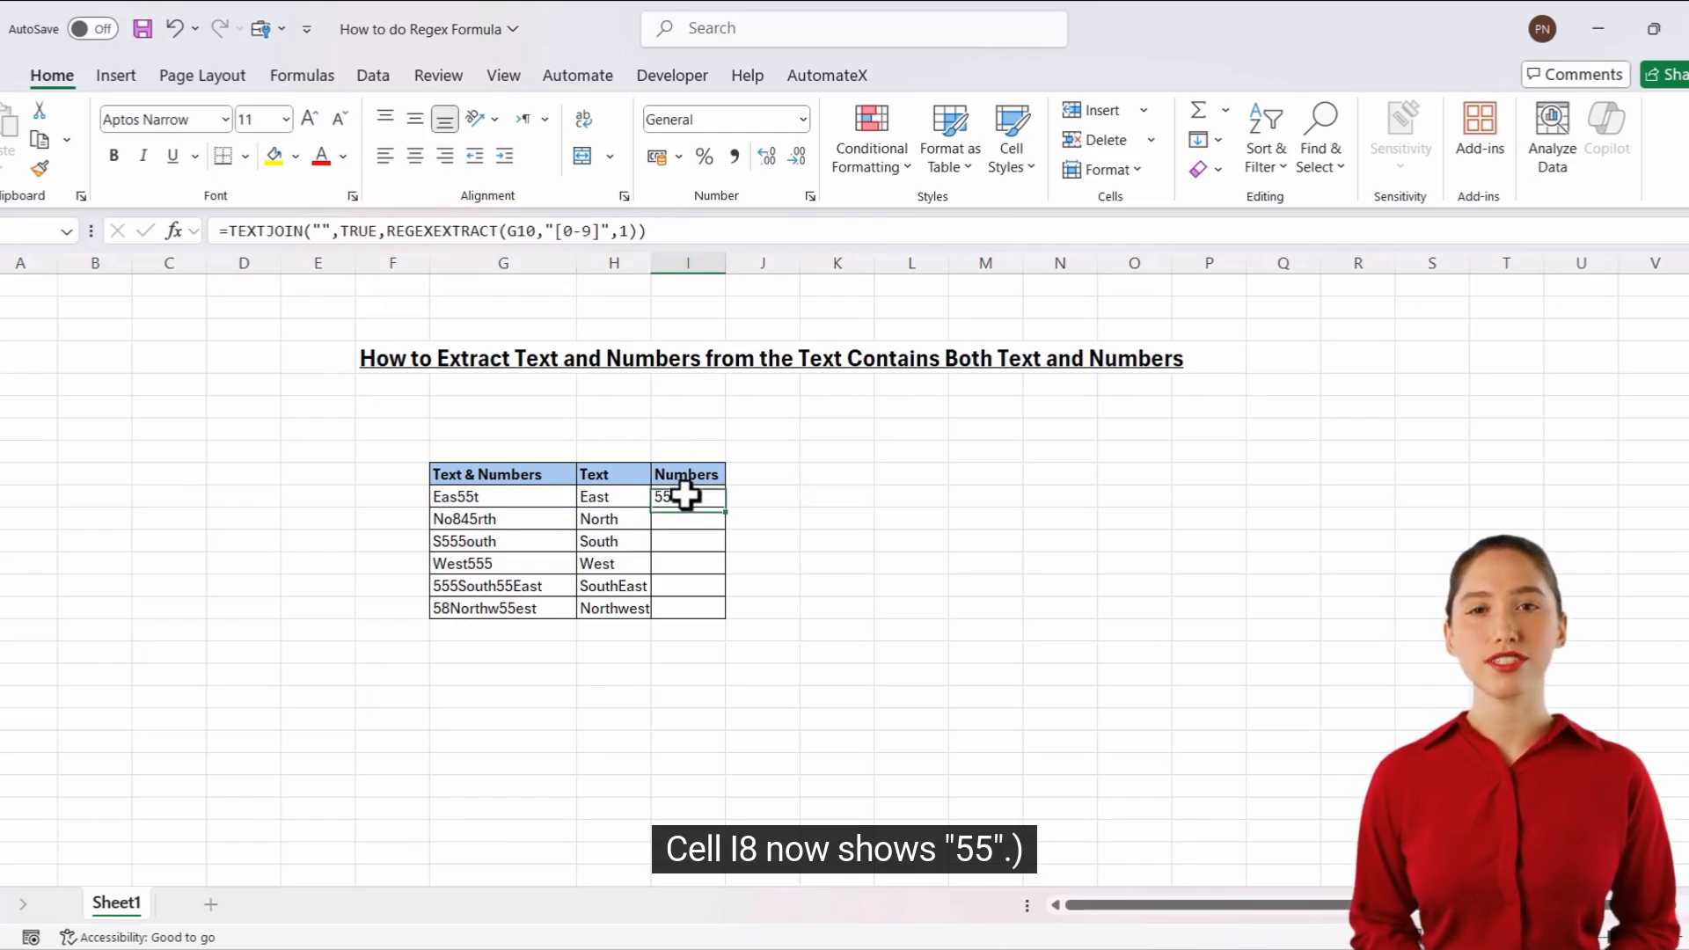
double_click(727, 511)
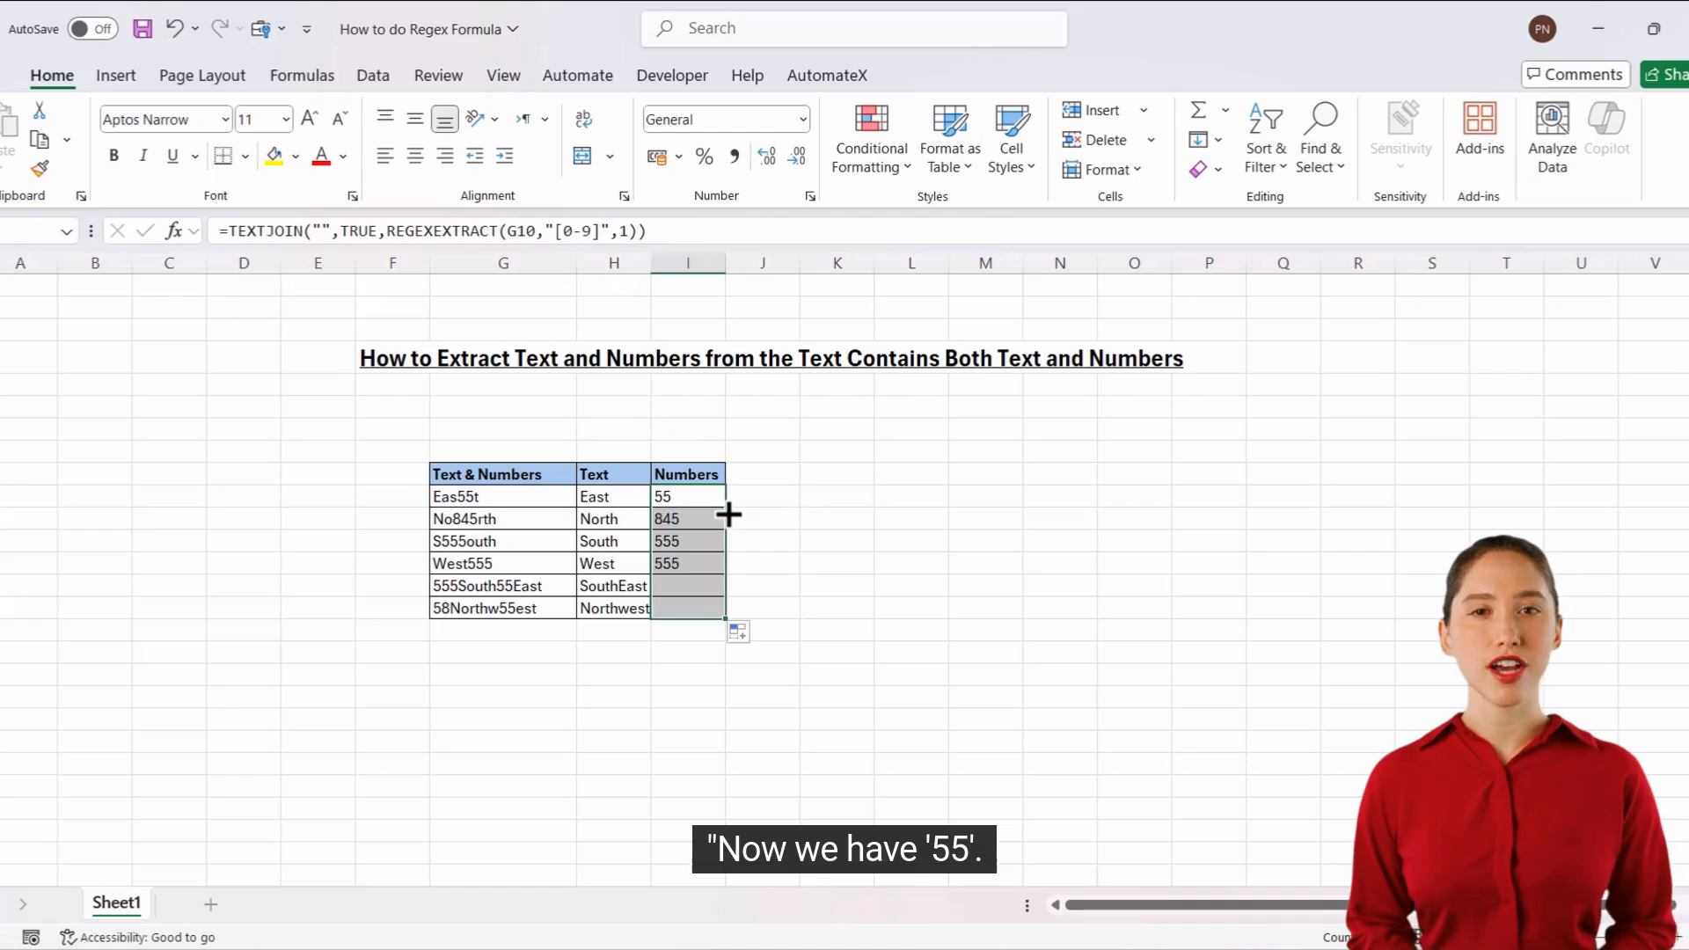
left_click(837, 523)
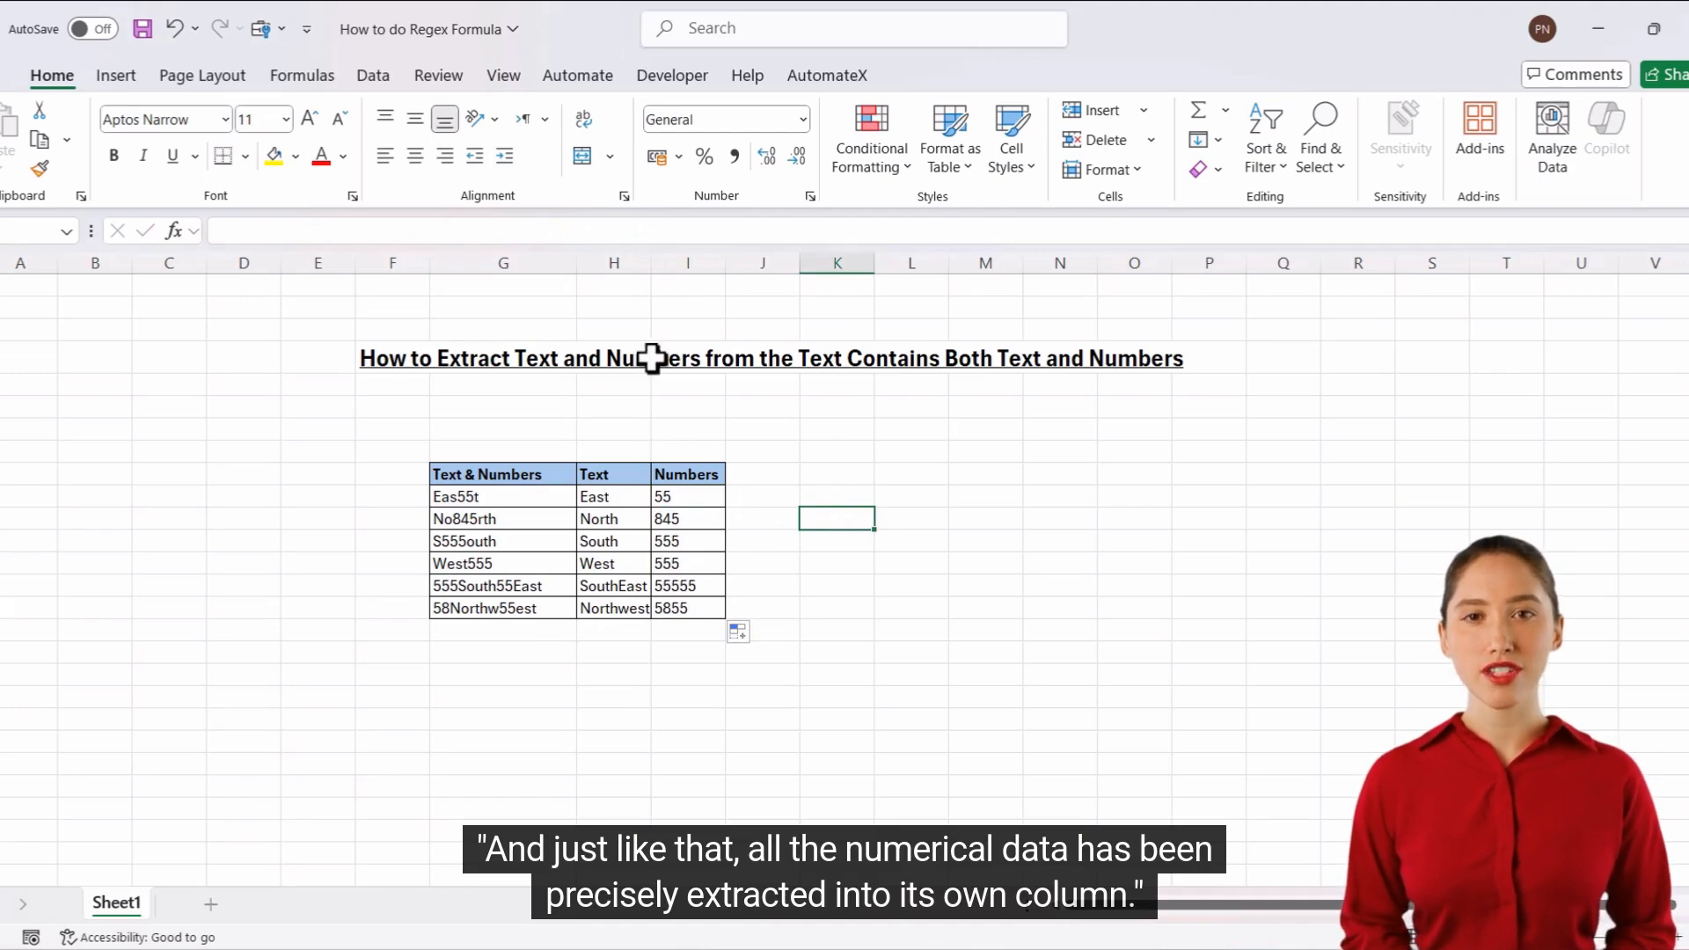
left_click_drag(648, 274, 677, 272)
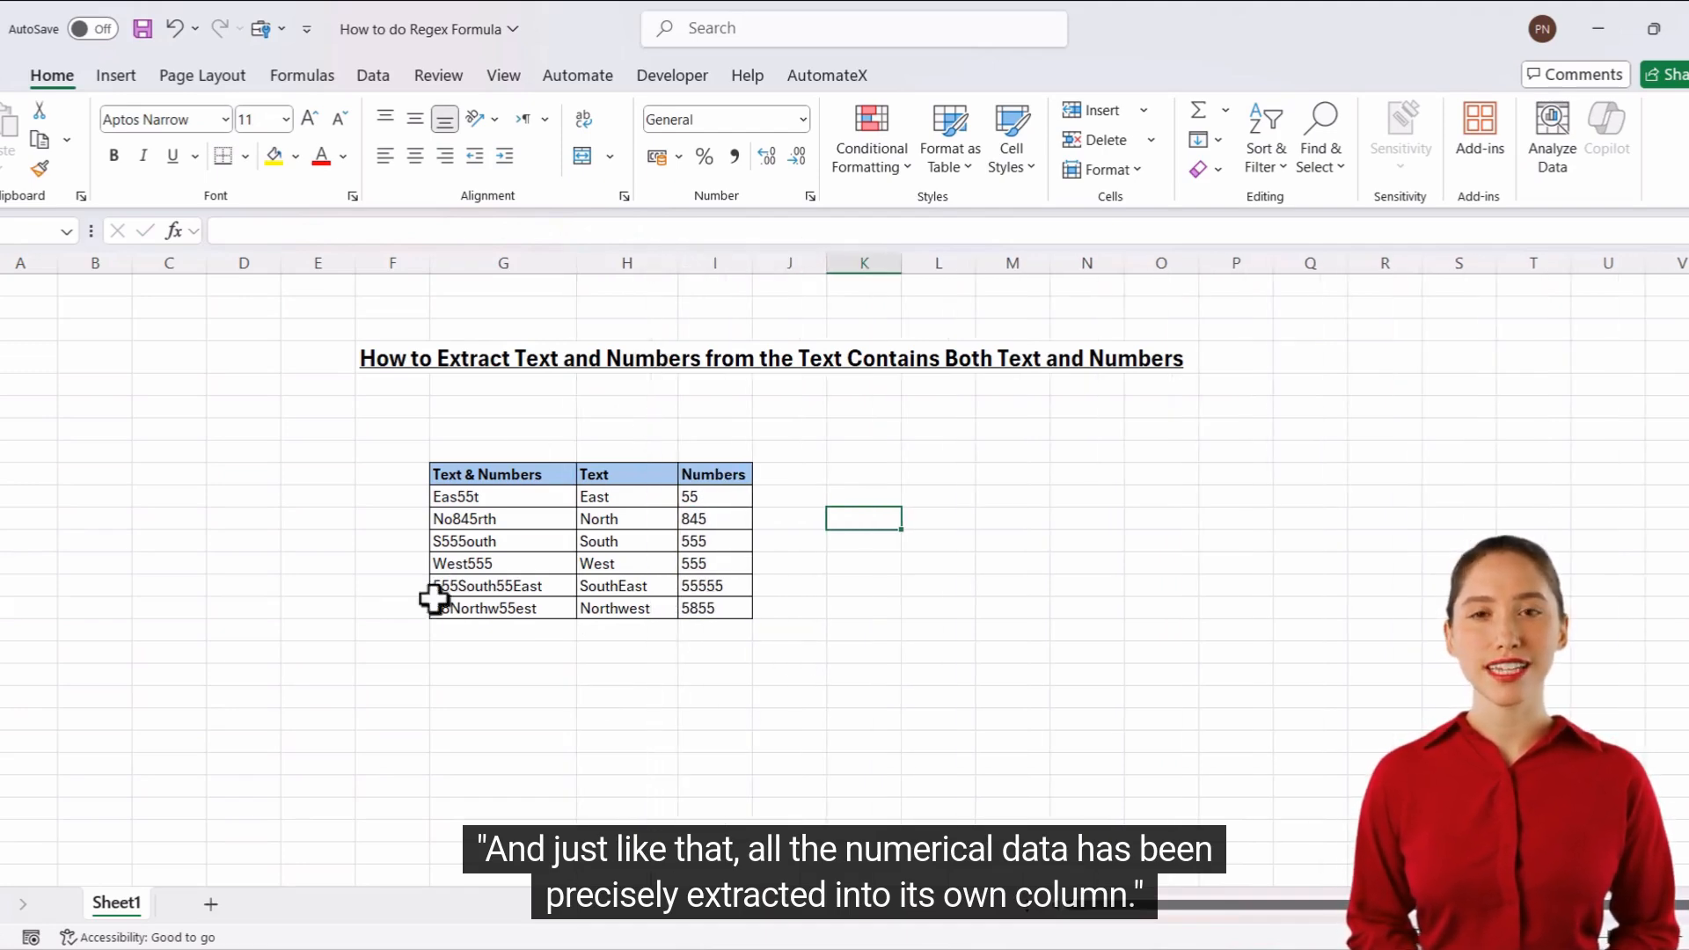
Insert 58 before "East" in G14 so the entry reads 555South5558East.
left_click(462, 583)
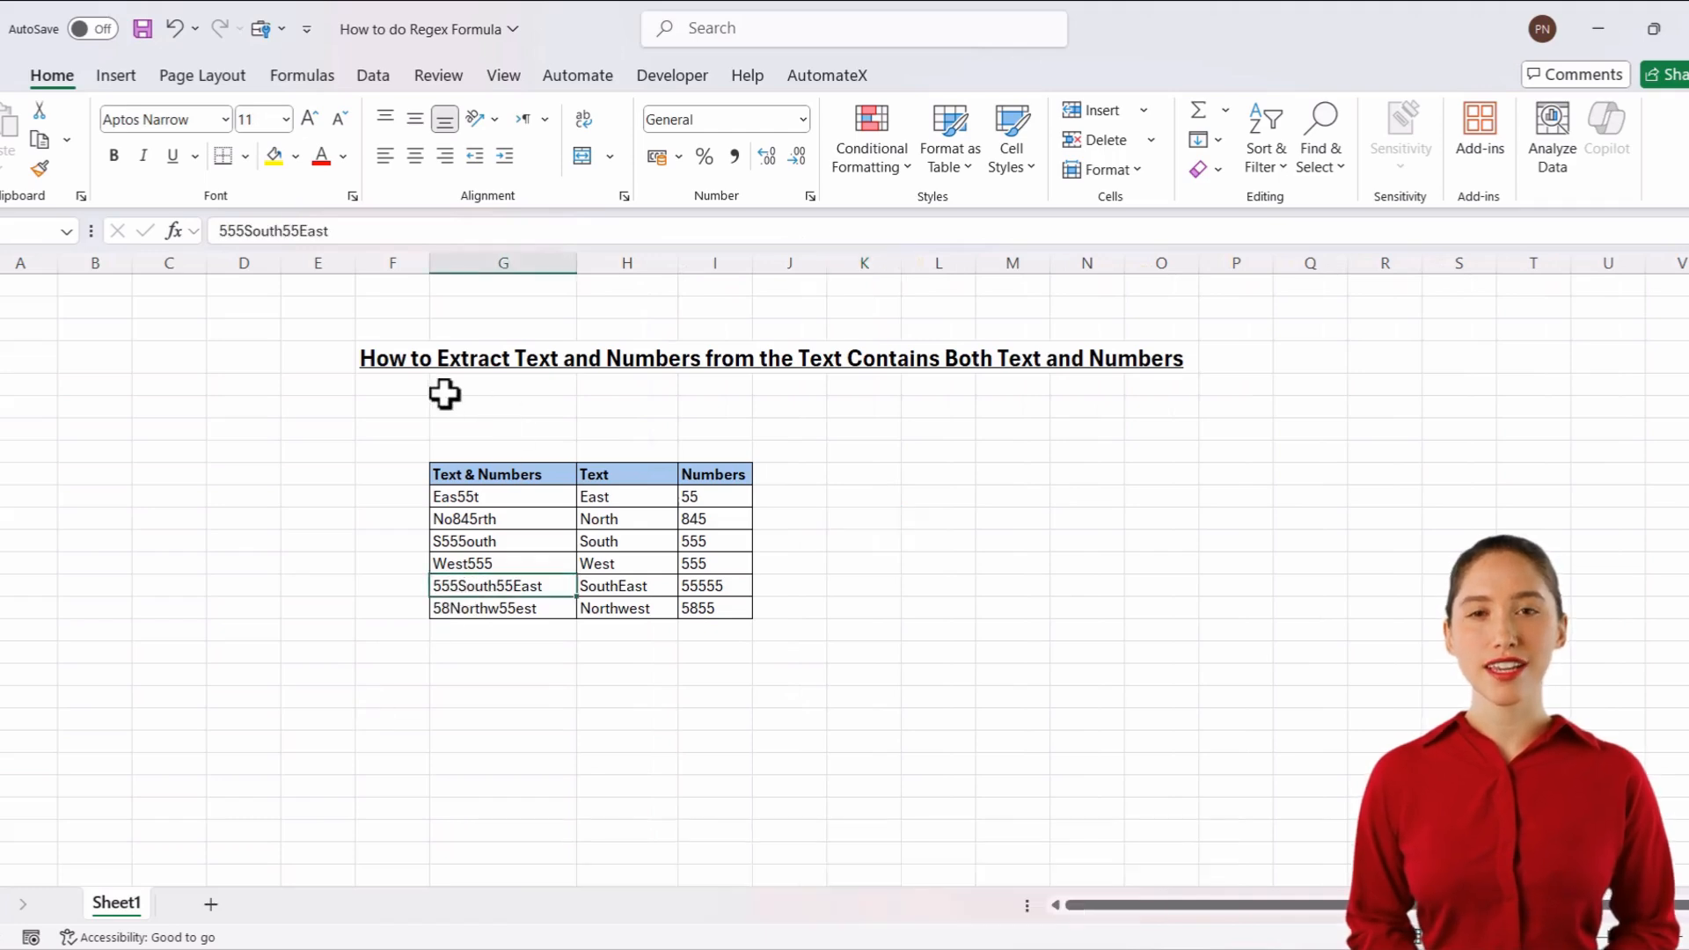
left_click(303, 234)
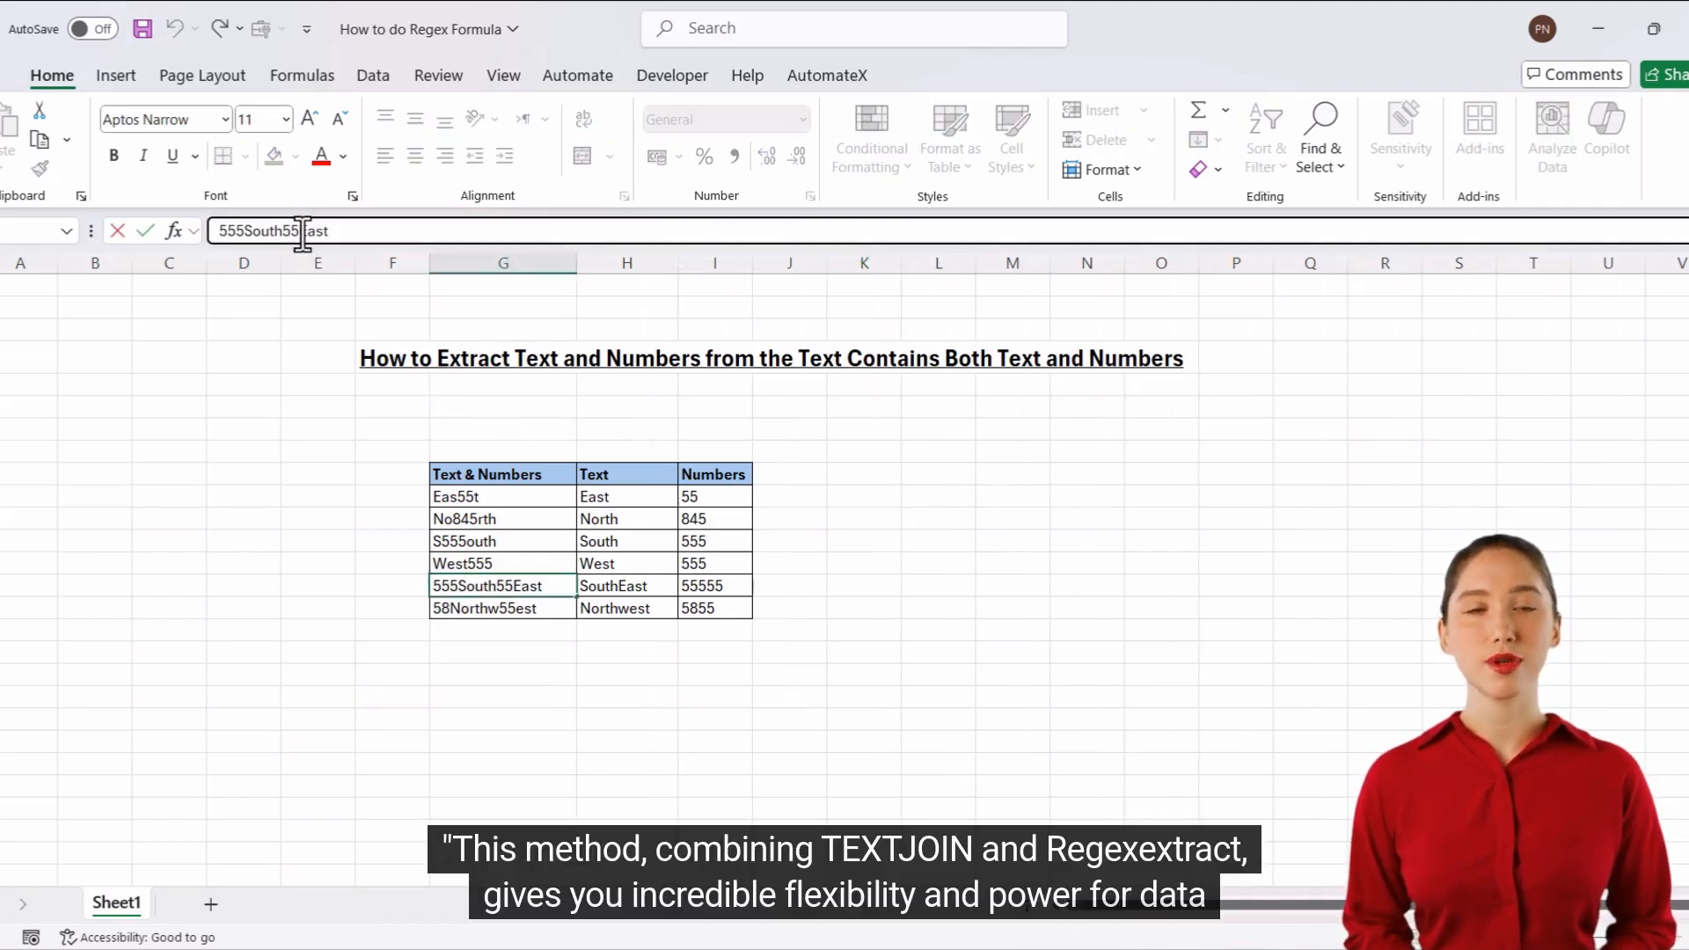
type("58")
key("Return")
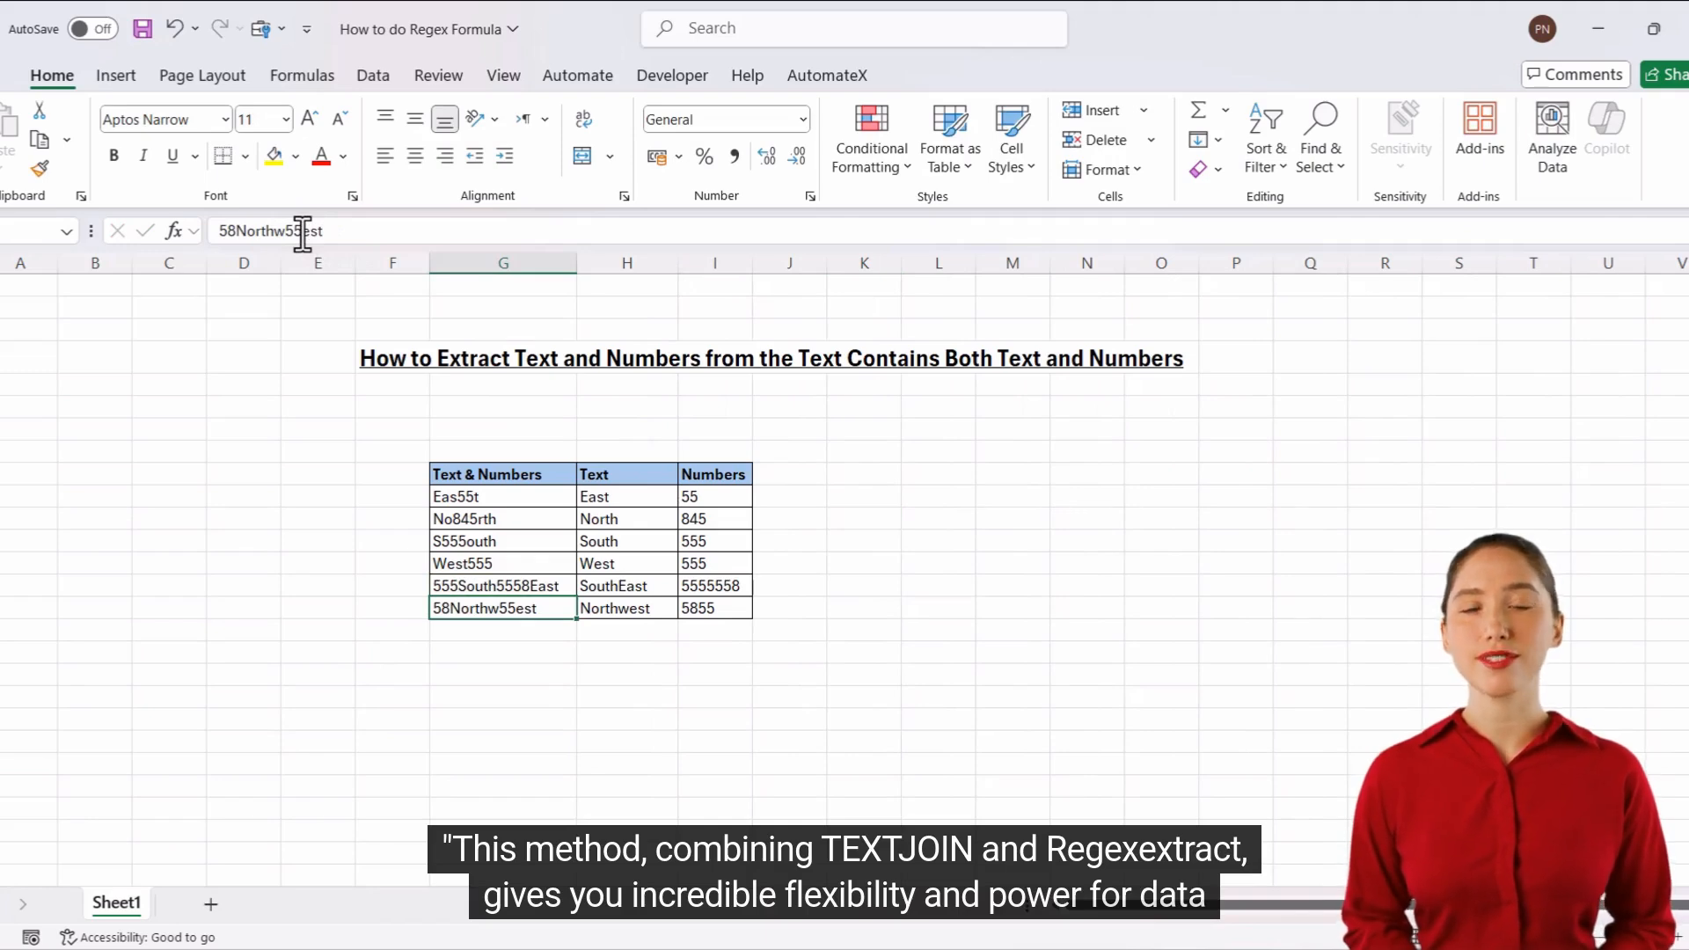
Append "south" to the entry in G13 so it reads West555south.
key("Up")
key("Up")
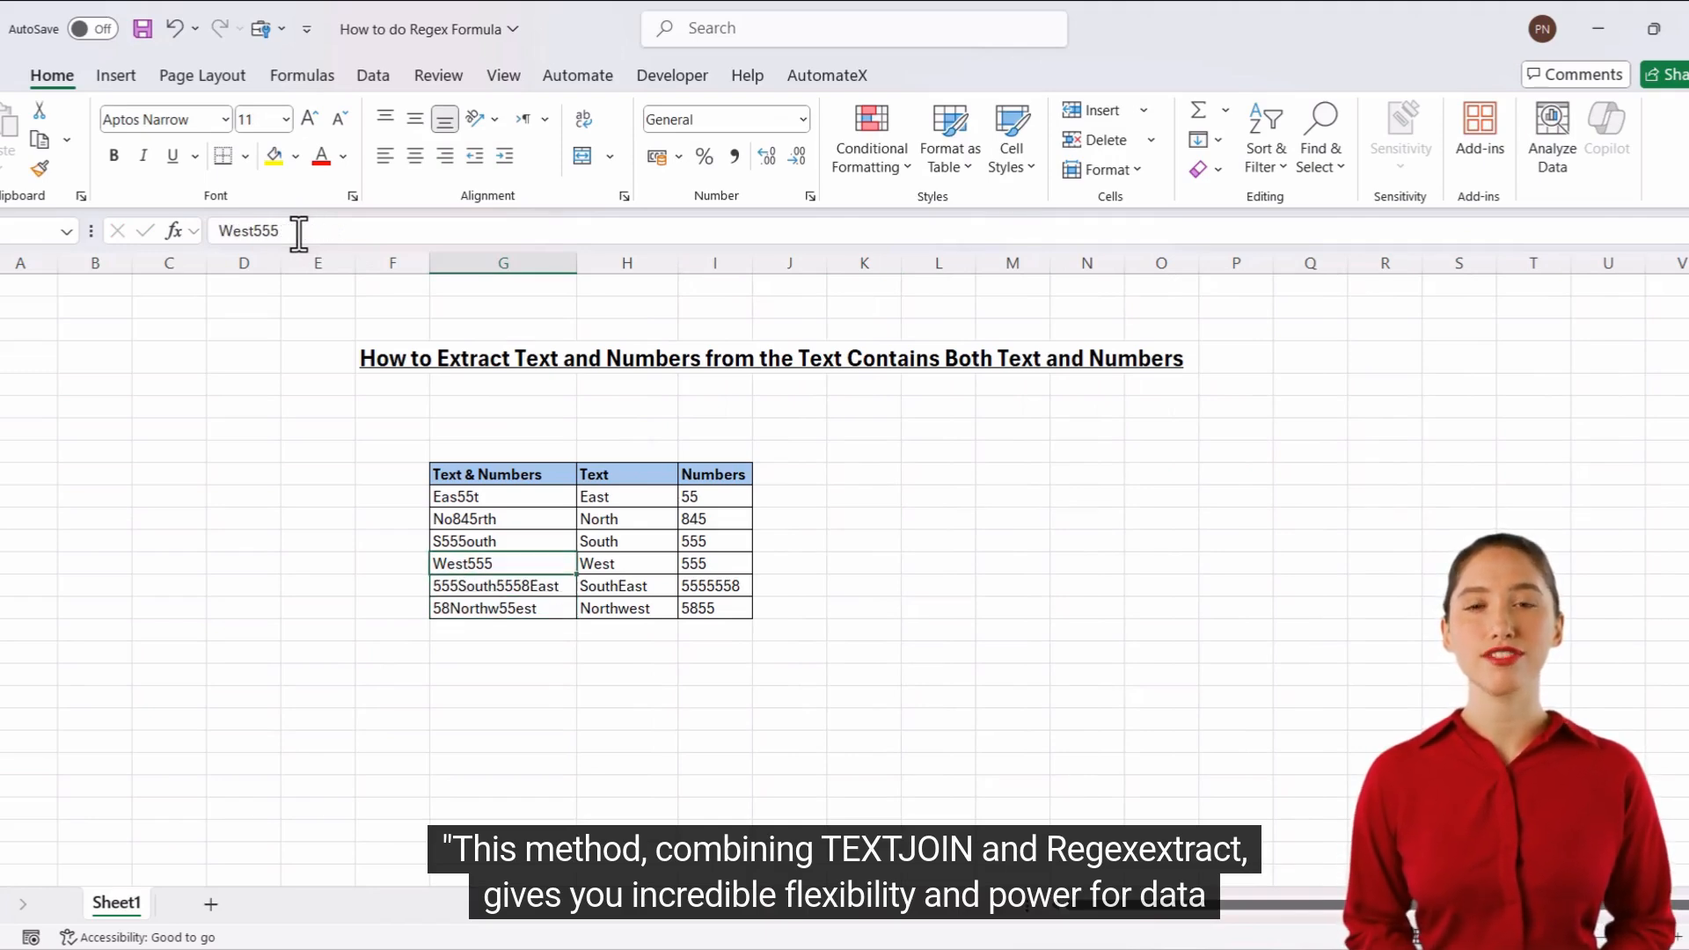
left_click(299, 232)
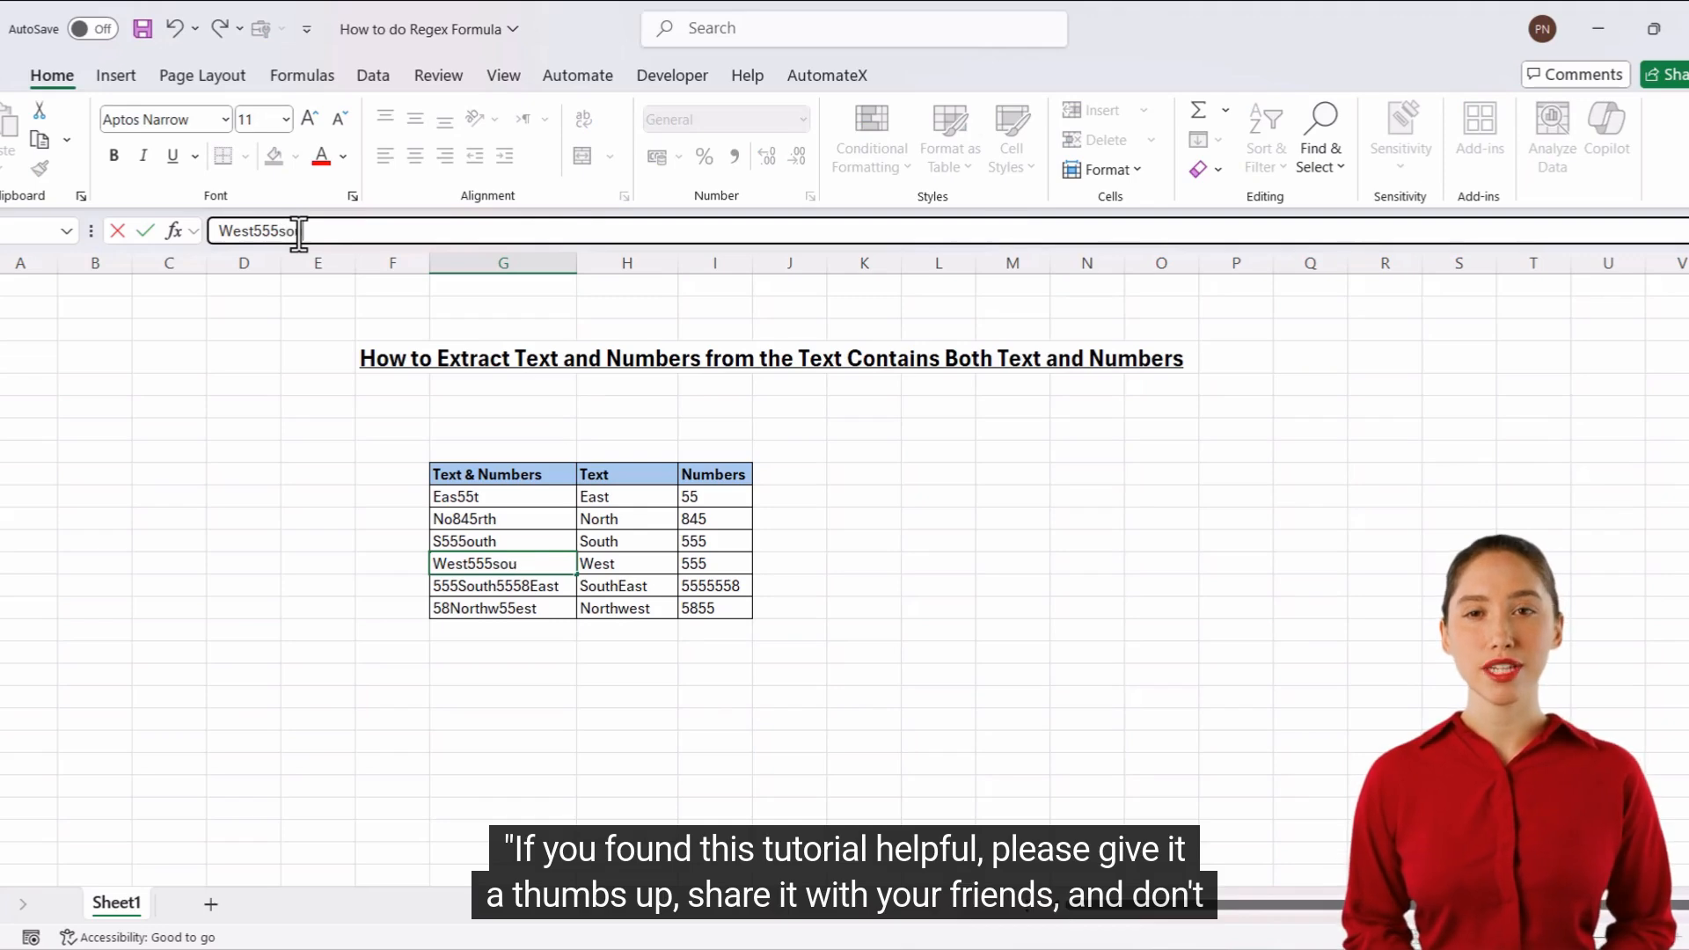
key("Return")
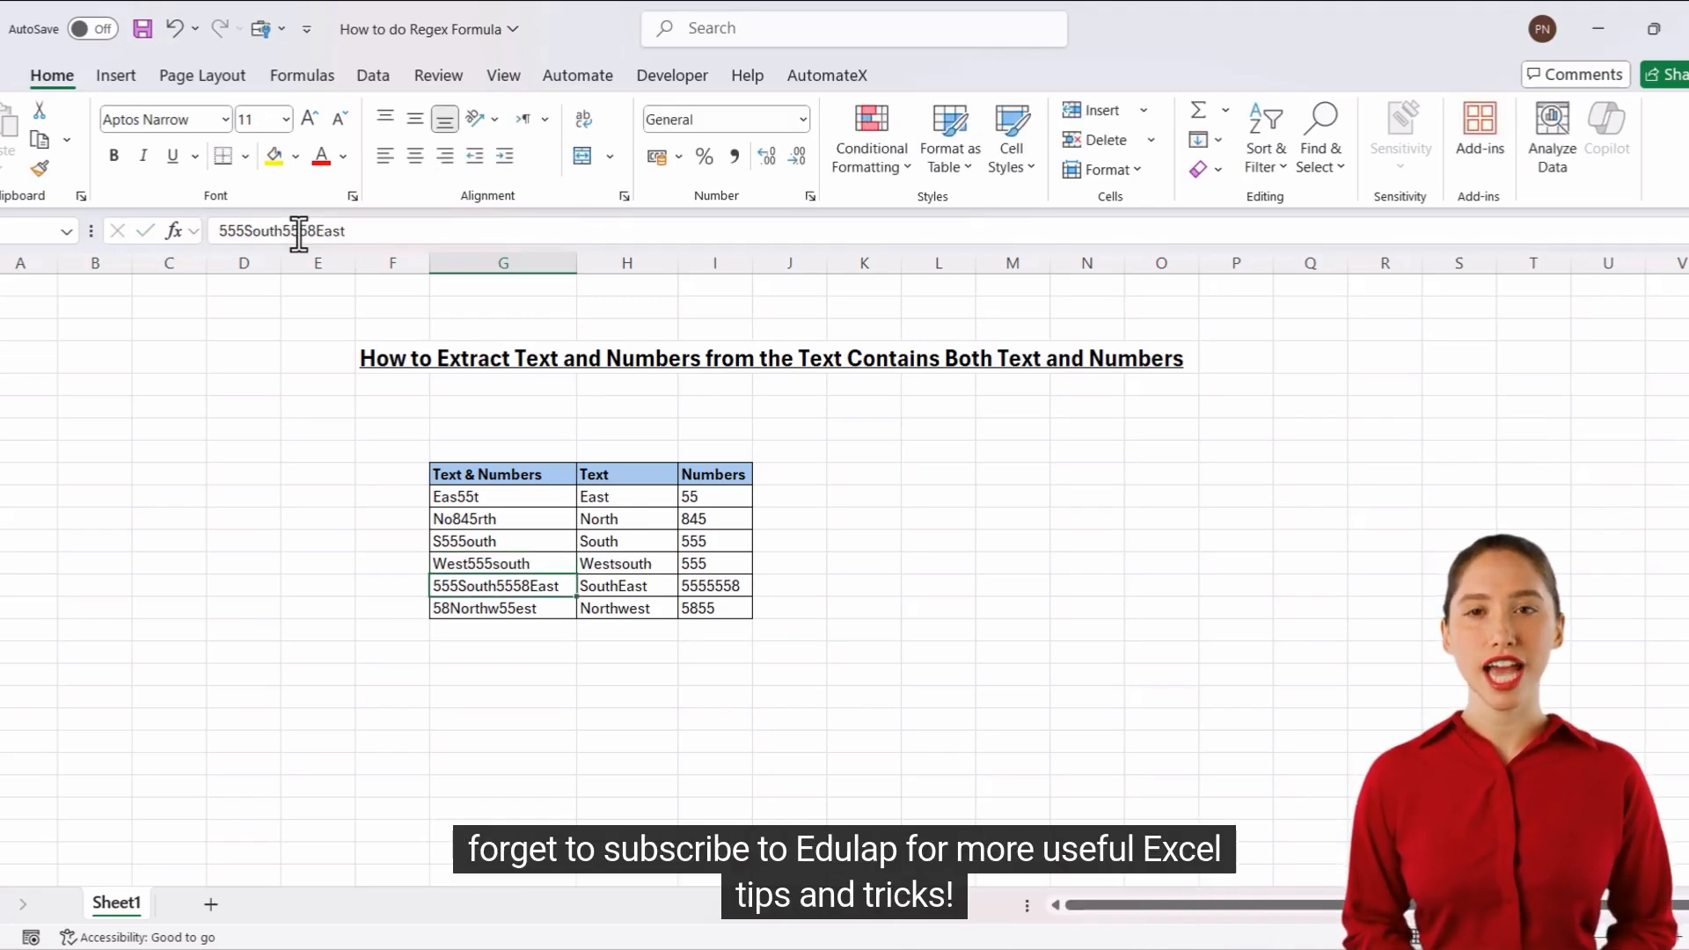
key("Return")
key("Return")
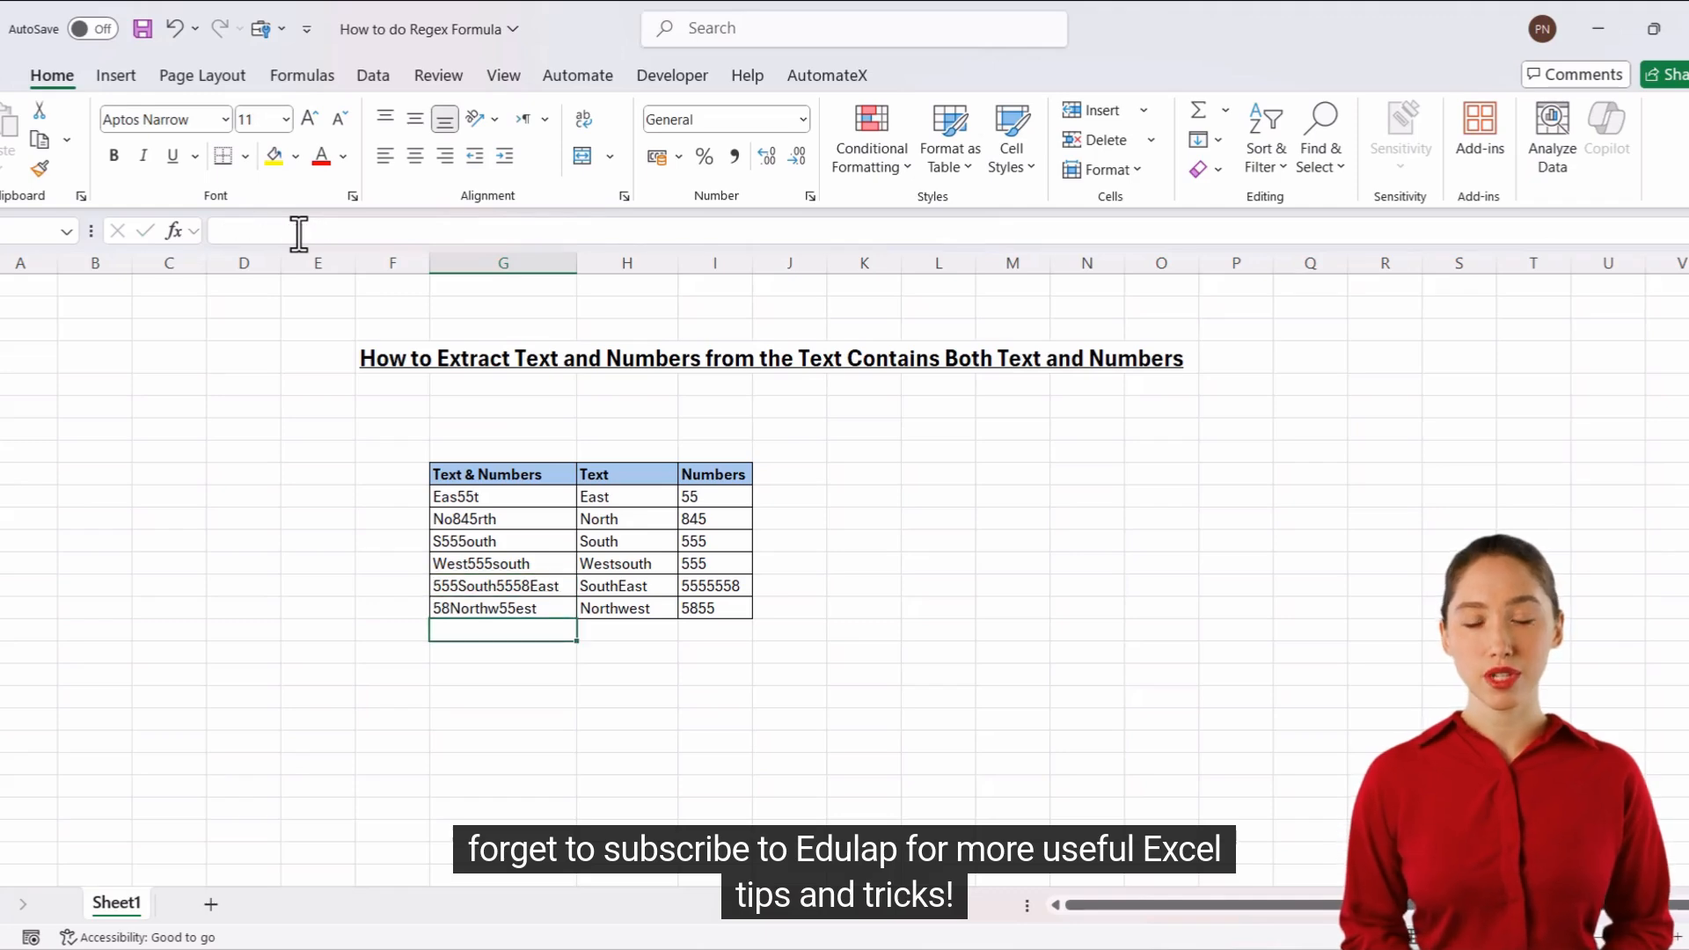